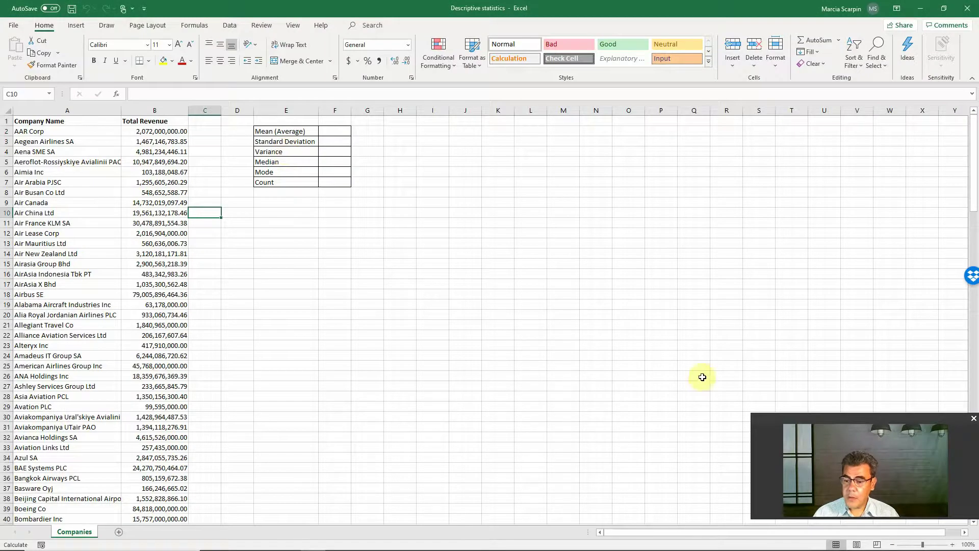
Enlarge the worksheet view to 160% with the company list and statistics table in sight.
mouse_move(961, 536)
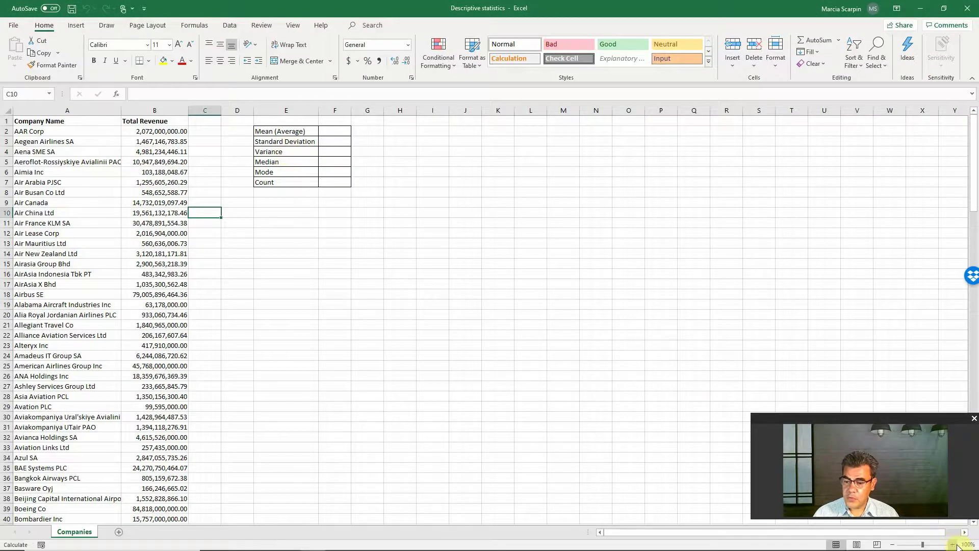
click(957, 544)
click(956, 545)
click(956, 544)
click(957, 544)
click(957, 544)
click(957, 544)
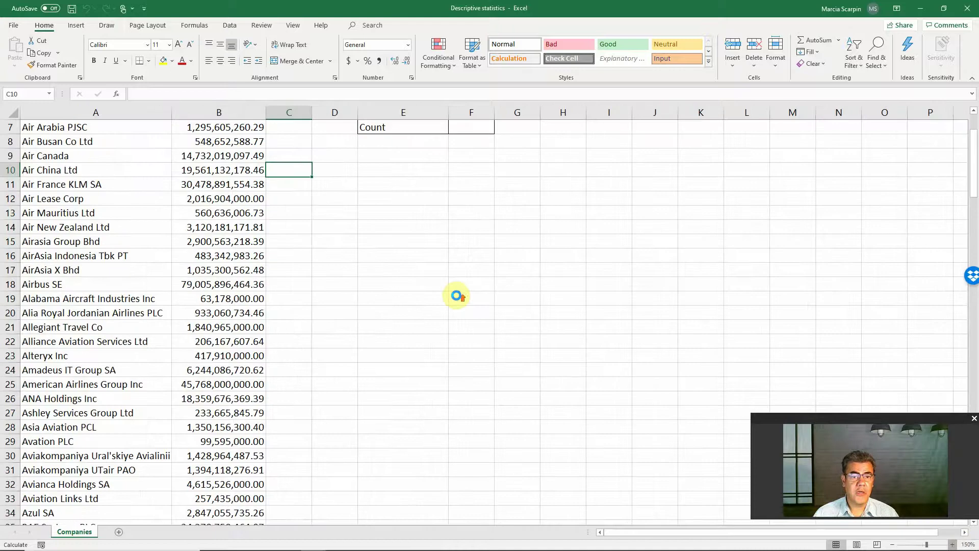
scroll(454, 296, up, 2)
scroll(453, 296, up, 1)
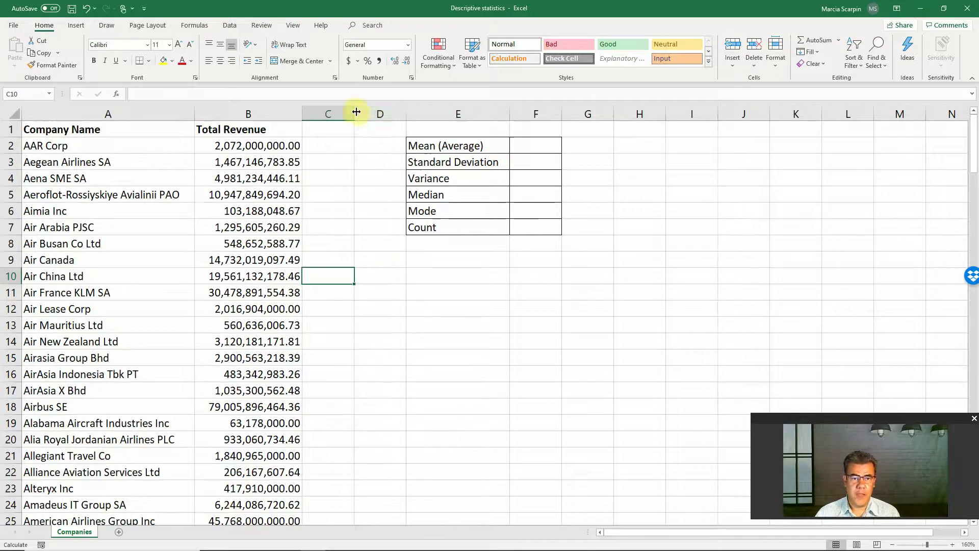
Widen column C and enter the heading "Total Revenue (Thousands)" in C1.
drag(356, 111, 436, 112)
click(366, 128)
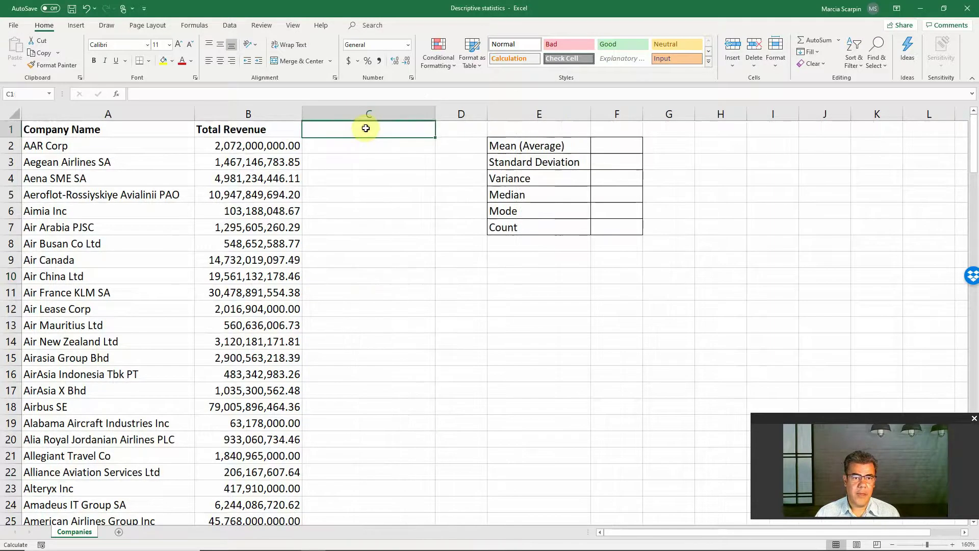
text(Total Re)
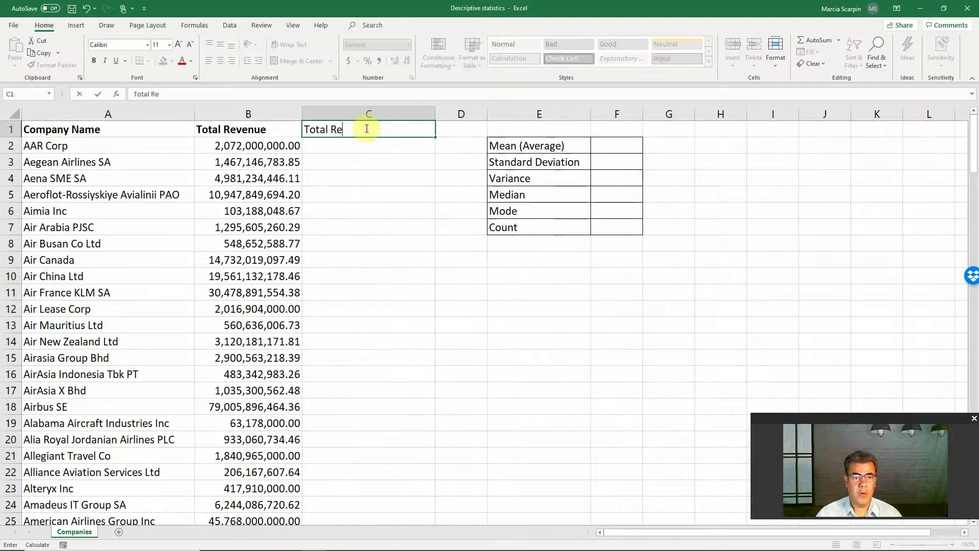
text(venue (T)
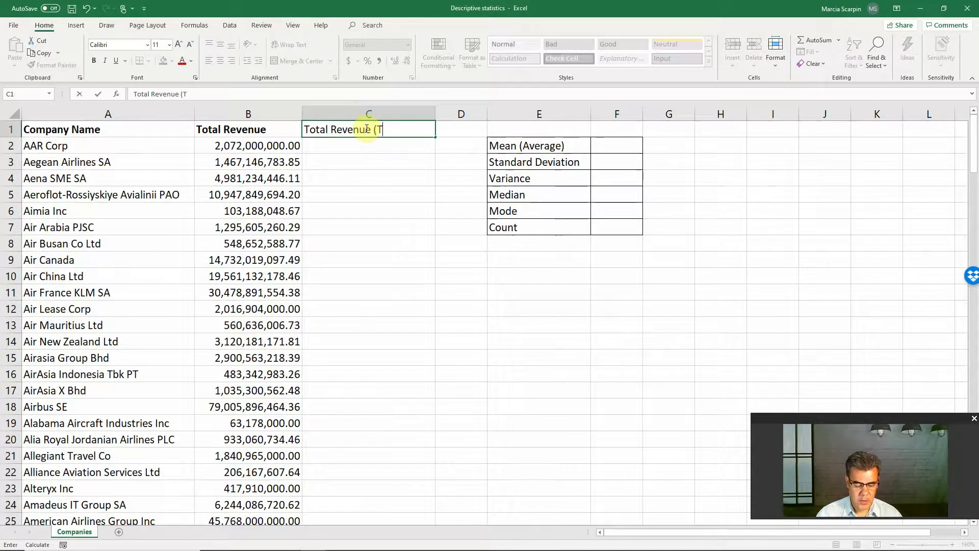
text(housands))
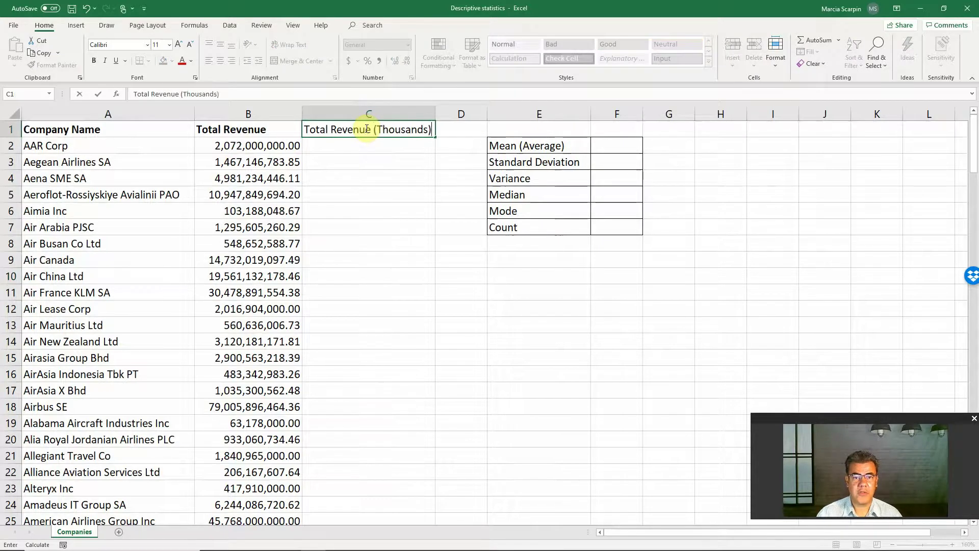
key(Return)
Enter the formula =B2/1000 in C2 to express AAR Corp's total revenue in thousands.
text(=)
key(Left)
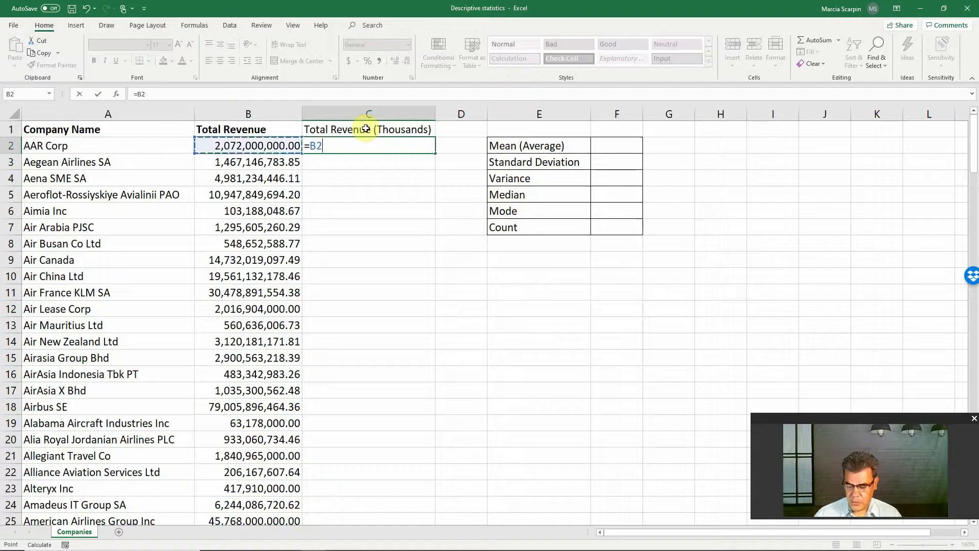
text(/100)
key(Return)
key(Up)
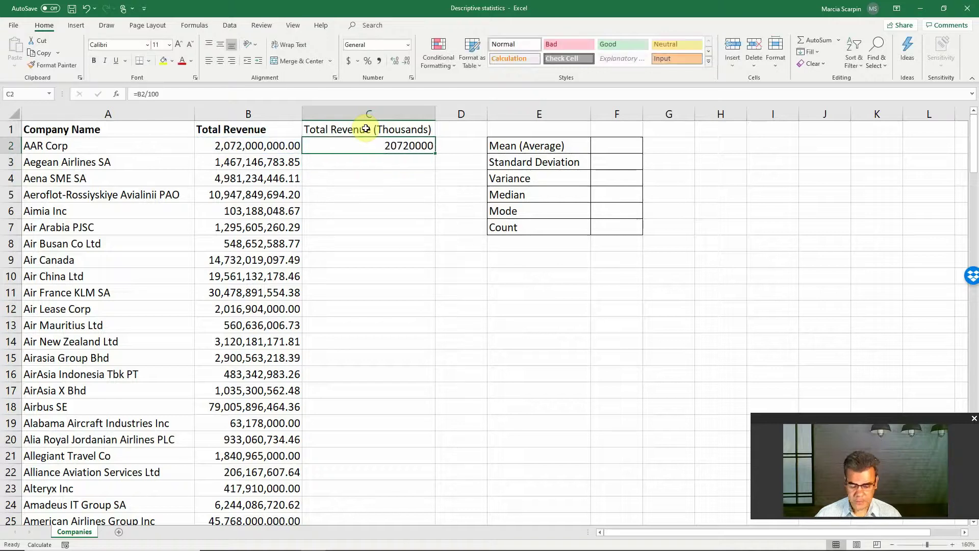
key(F2)
text(0)
key(Return)
key(Up)
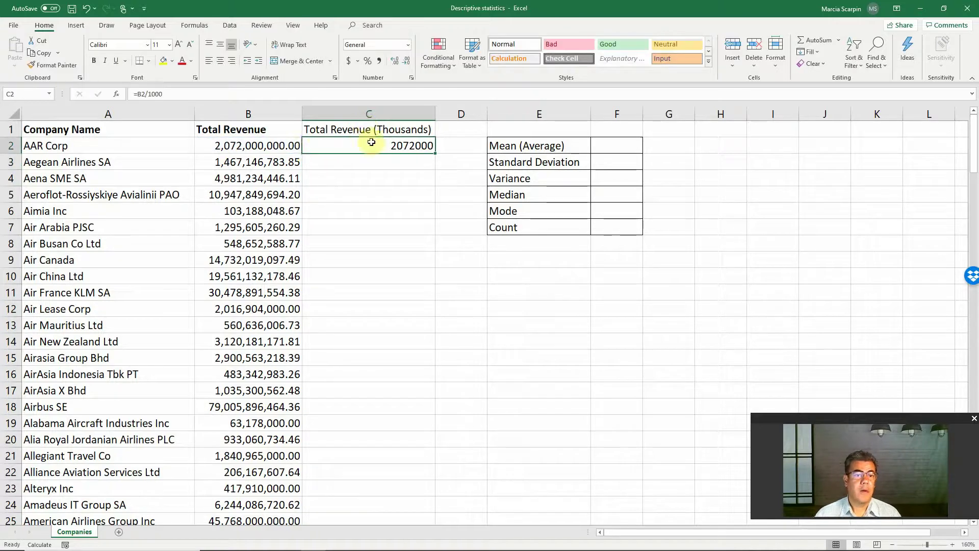
Copy the number format of B2 onto C2.
click(286, 145)
click(51, 65)
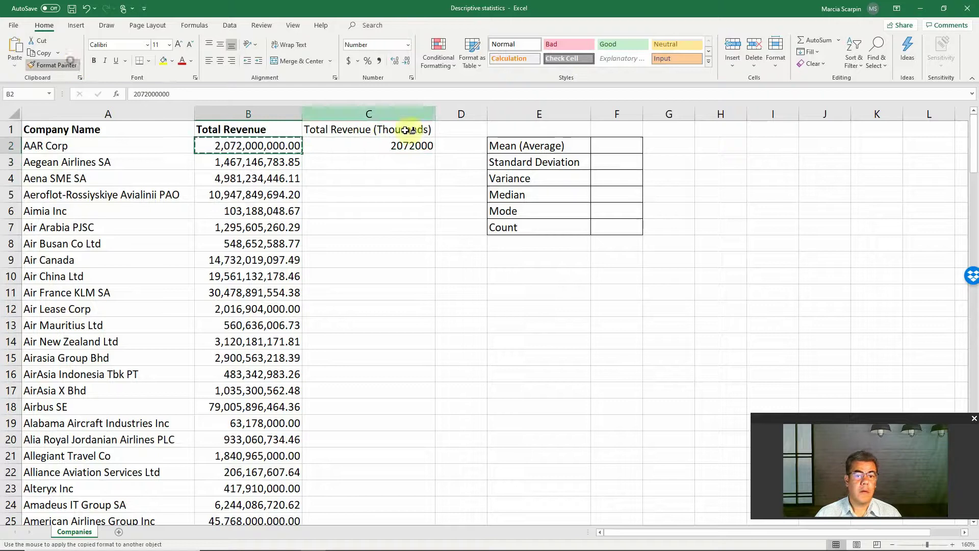
click(414, 146)
Fill the C2 formula down through C165 and make the C1 heading bold.
mouse_move(434, 153)
mouse_down()
mouse_move(457, 549)
mouse_move(449, 465)
mouse_move(451, 479)
mouse_up()
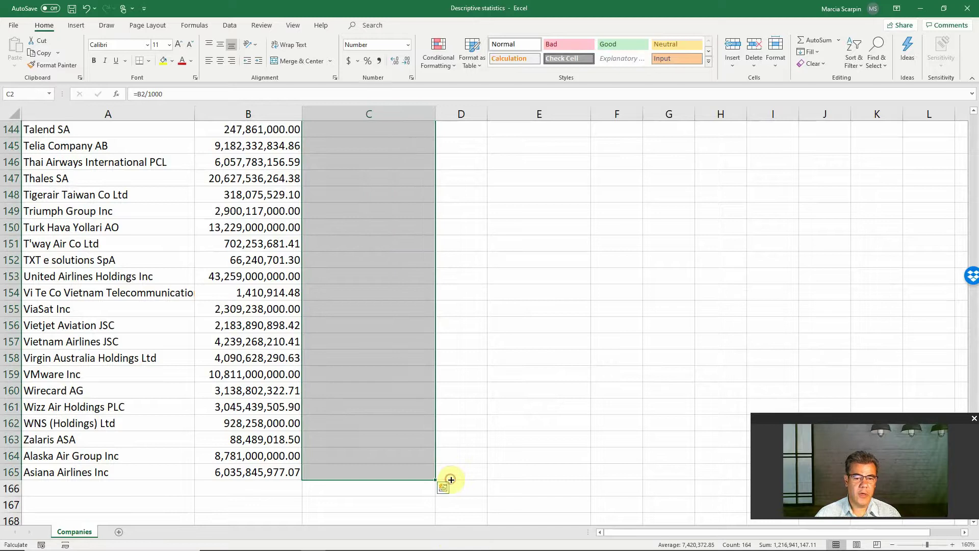
scroll(387, 375, up, 15)
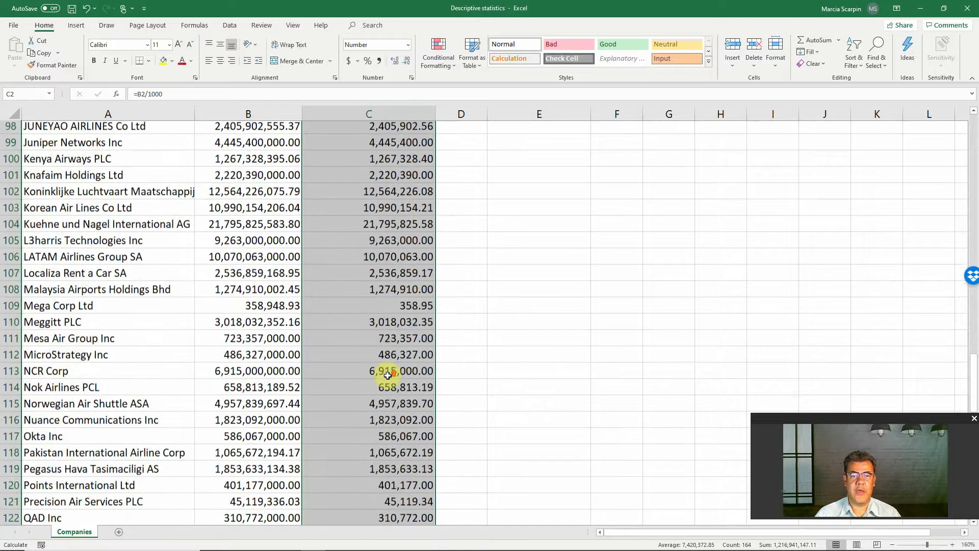
scroll(387, 375, up, 20)
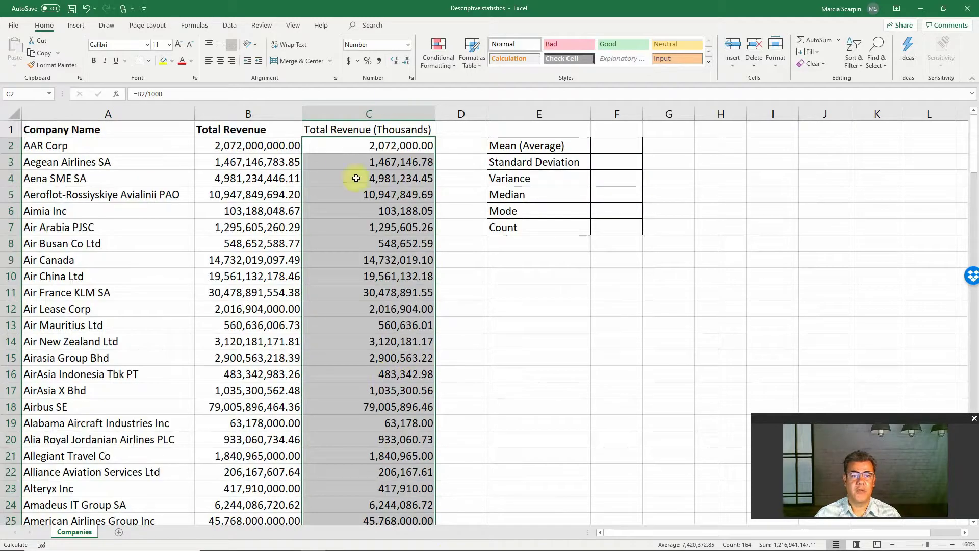
click(332, 127)
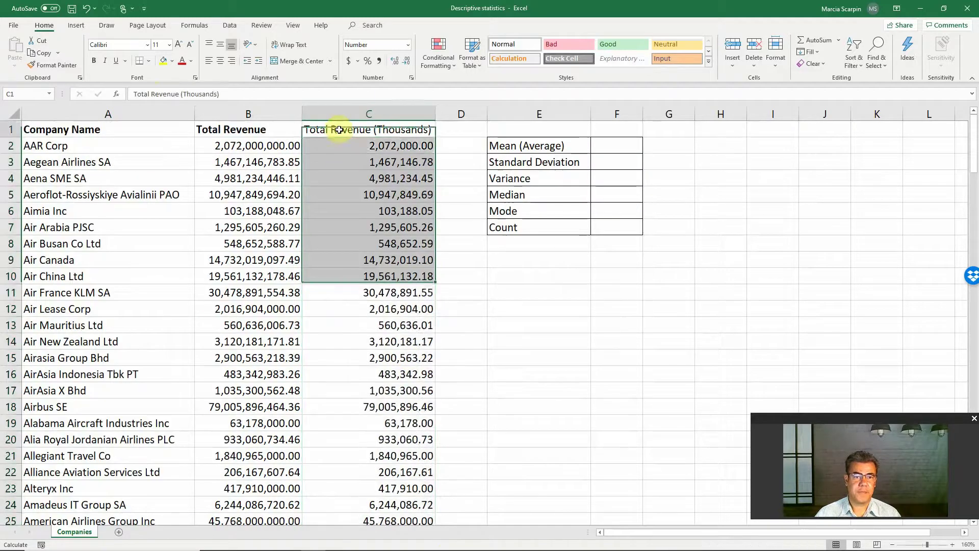
click(94, 61)
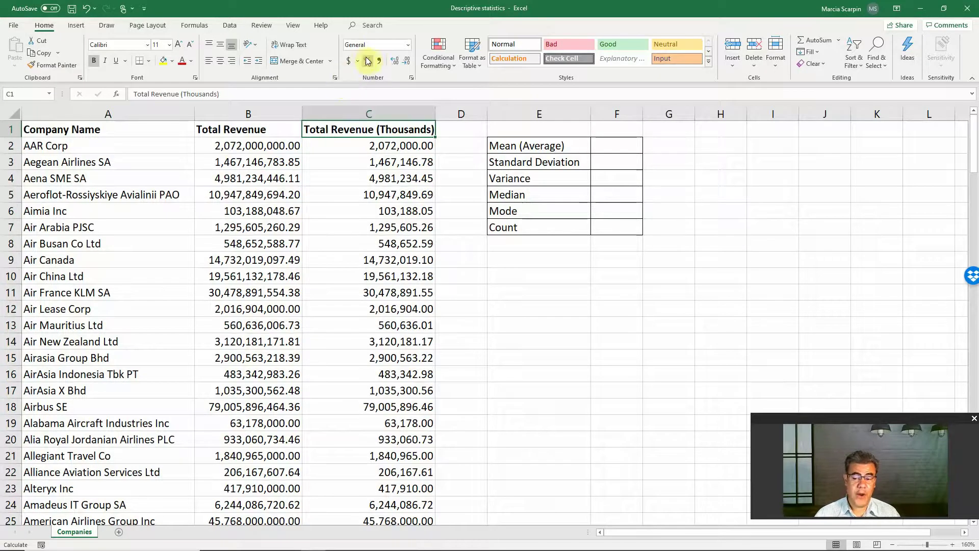
Enable the Analysis ToolPak add-in in the program's options.
click(230, 25)
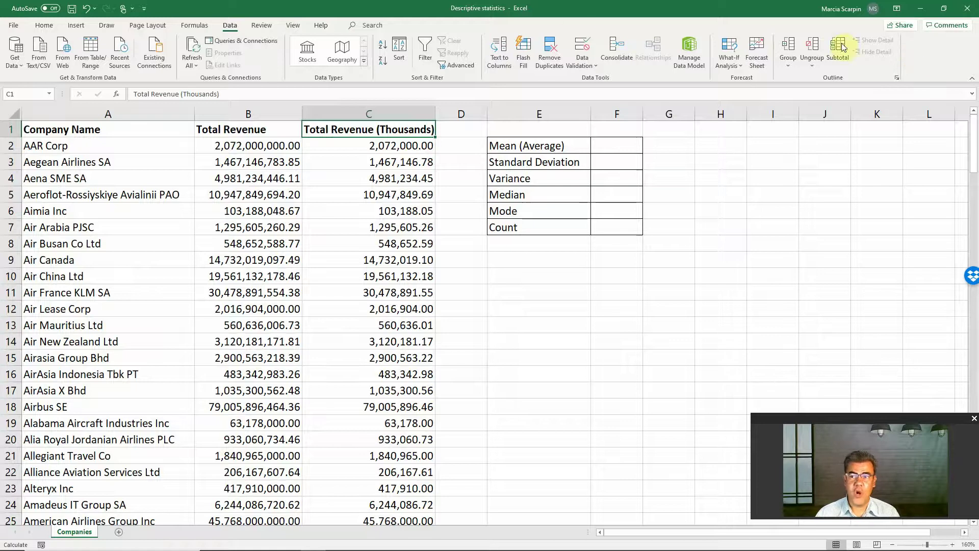
click(14, 26)
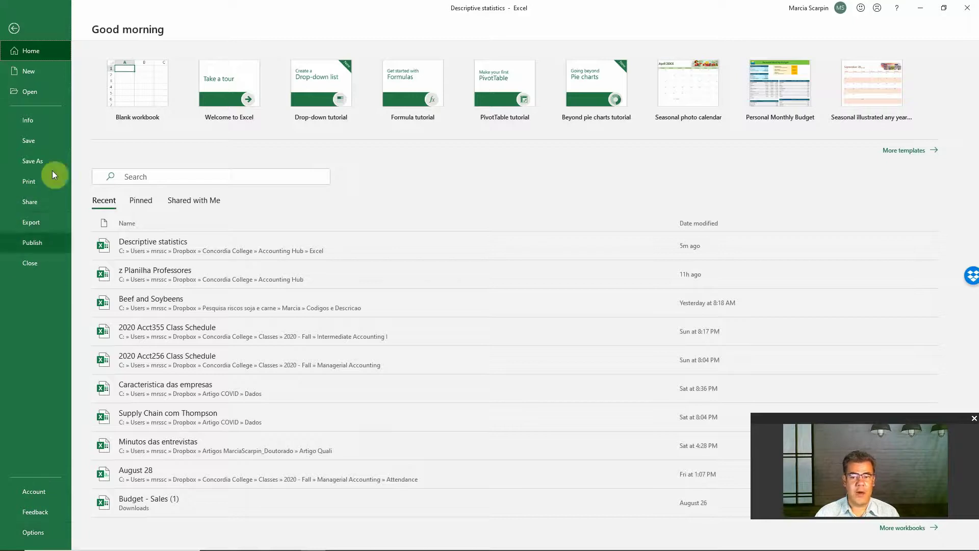
click(38, 540)
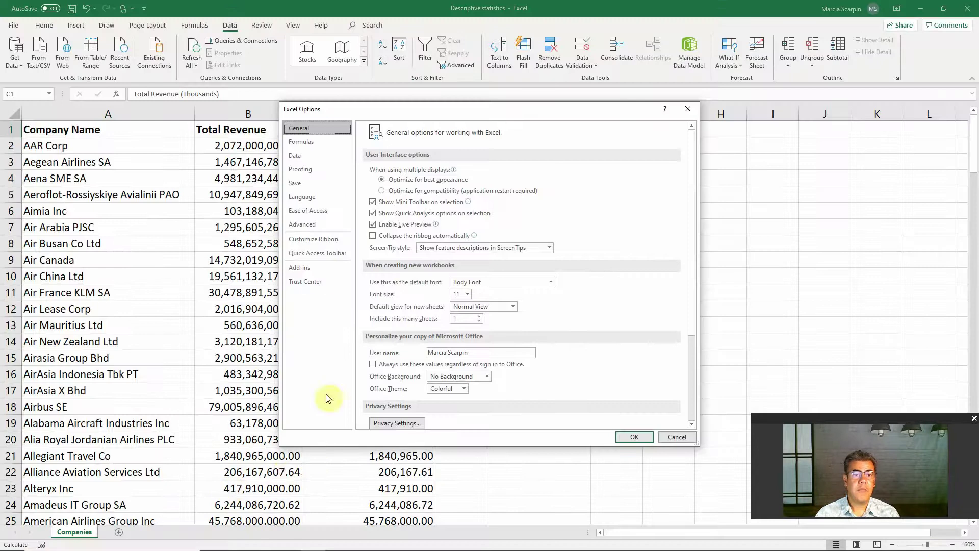
click(311, 271)
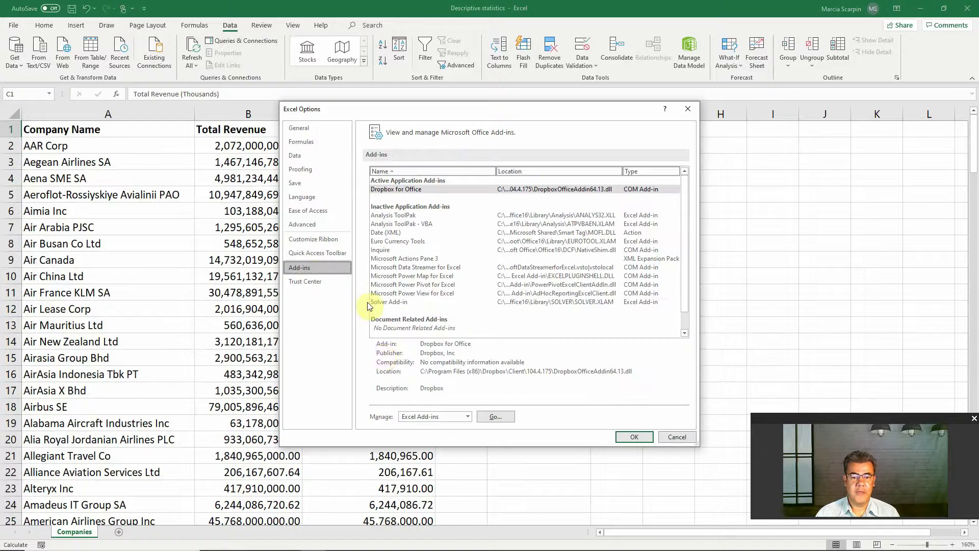
click(496, 417)
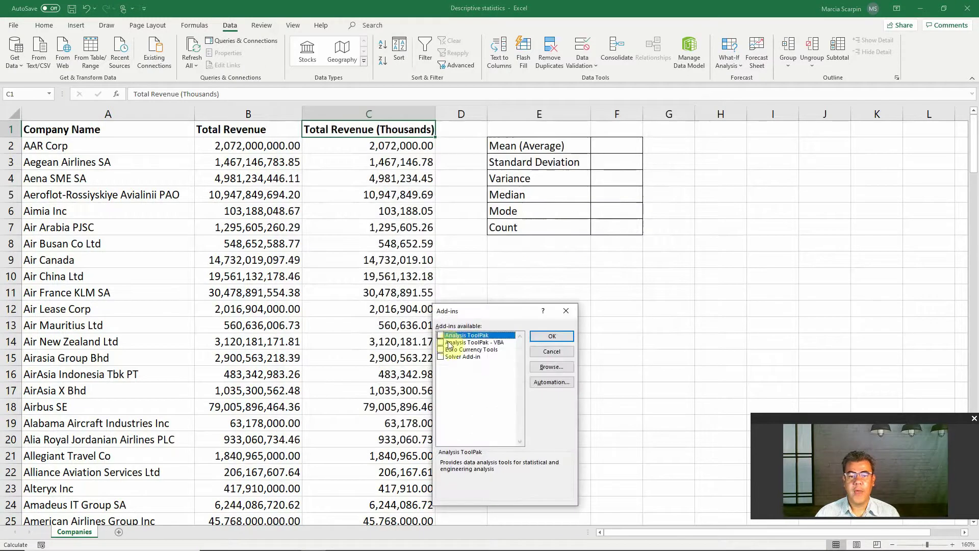
click(441, 336)
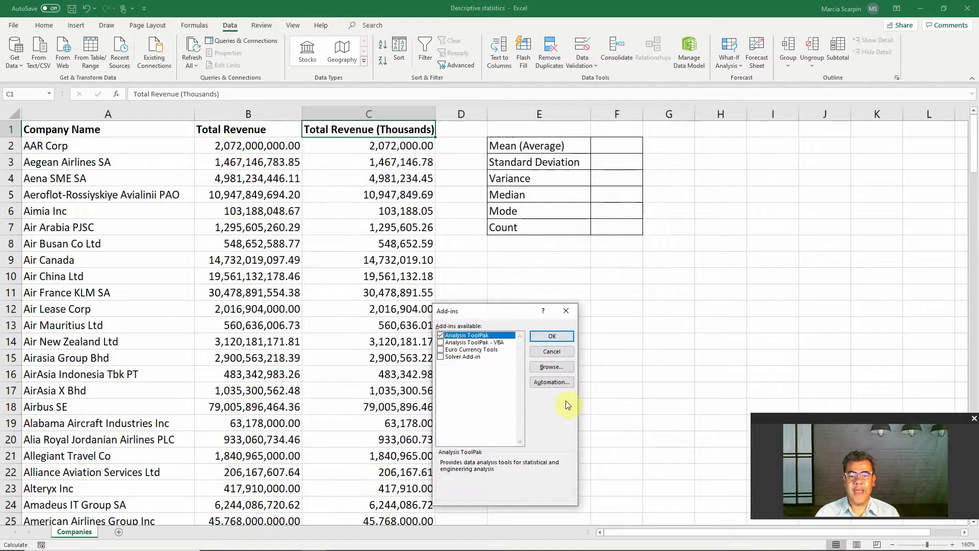
click(553, 337)
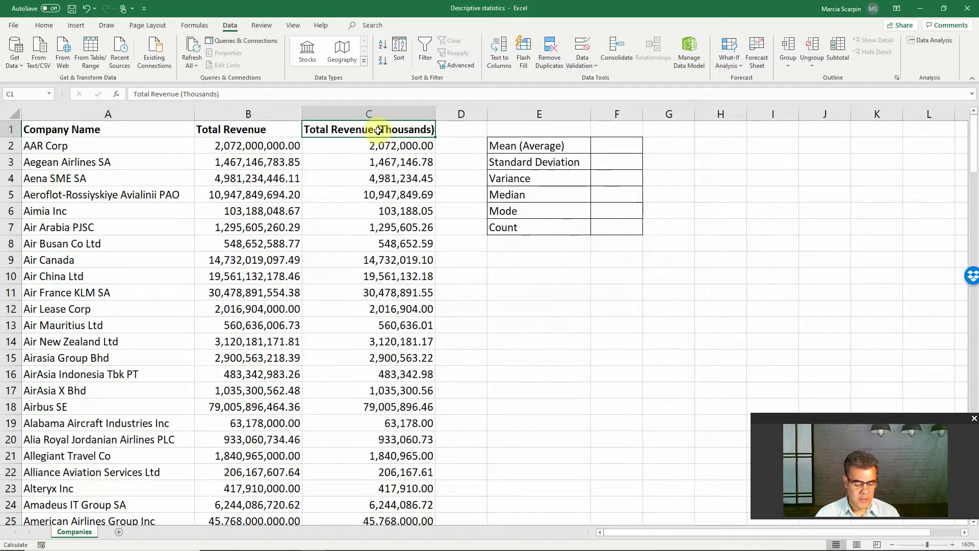
Highlight the Total Revenue (Thousands) column from C1 to C165 with a yellow fill.
scroll(378, 131, down, 20)
drag(378, 130, 378, 131)
scroll(378, 131, down, 20)
key(ctrl+shift+Down)
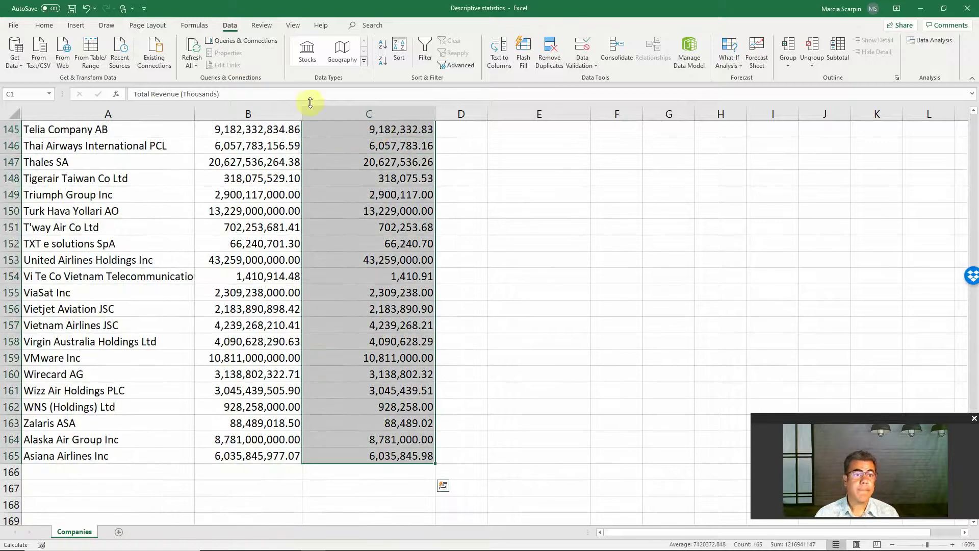
click(50, 26)
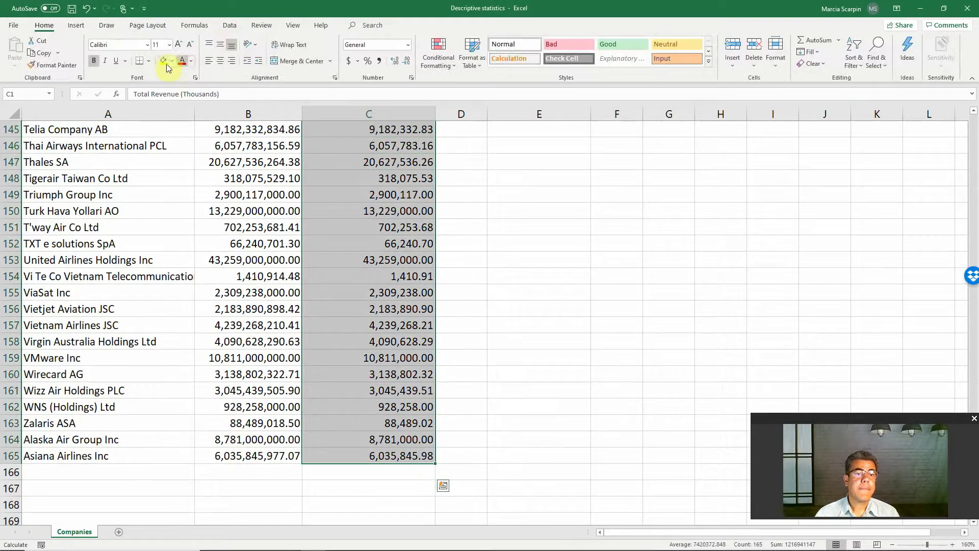
click(170, 67)
scroll(485, 234, up, 20)
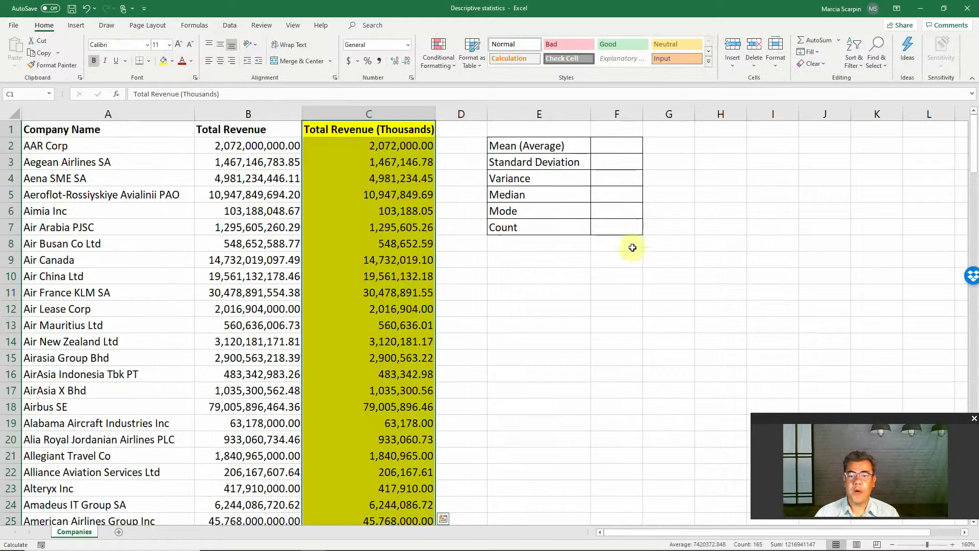
click(576, 255)
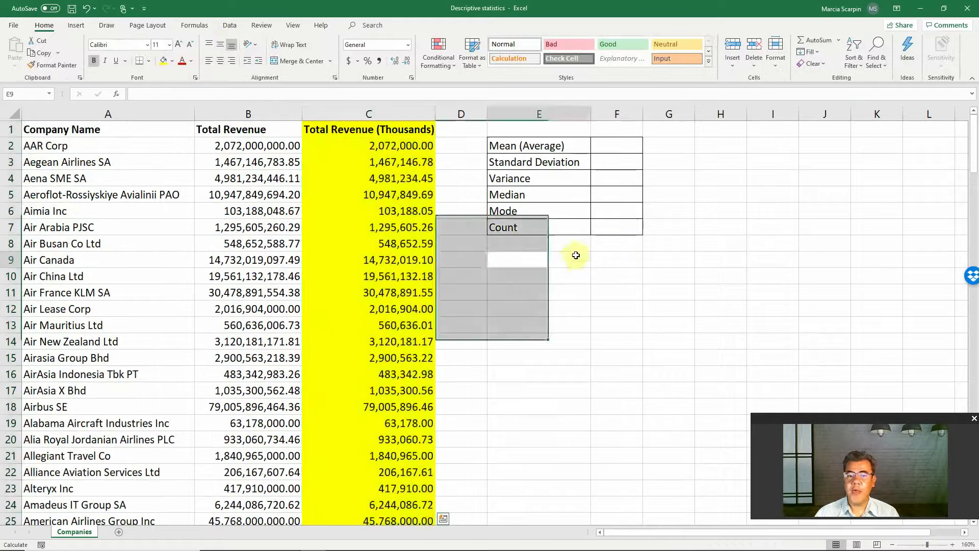
Set up a Descriptive Statistics analysis with the input range $C$1:$C$165 and labels in the first row.
click(230, 25)
click(926, 42)
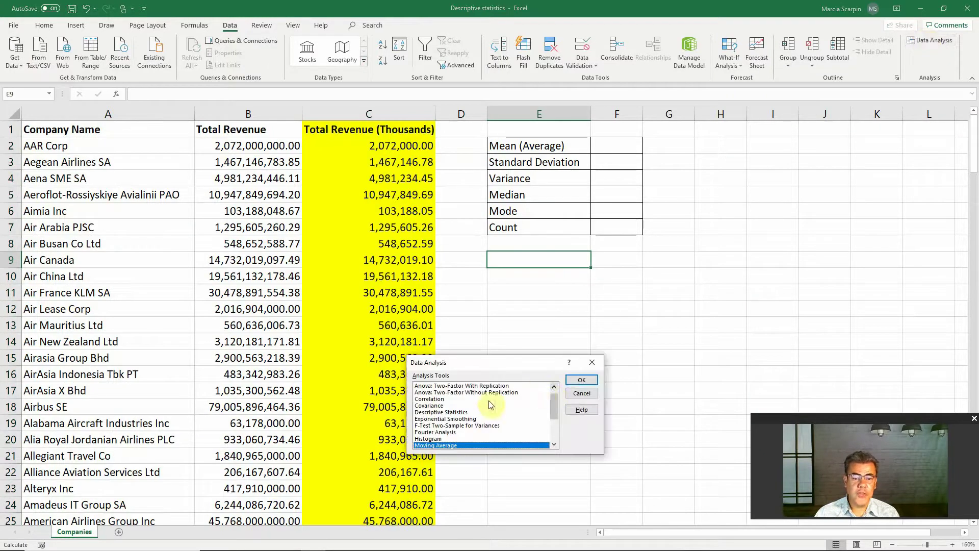
click(452, 413)
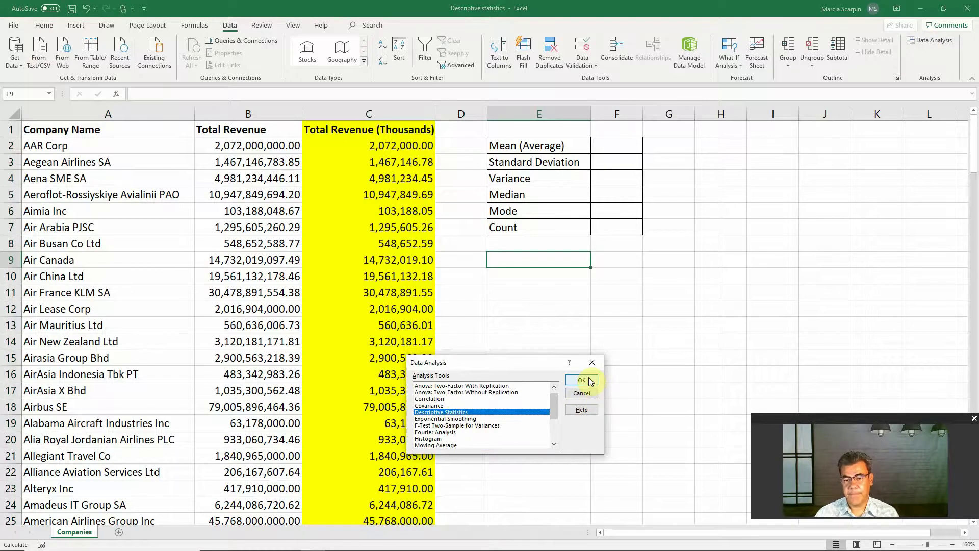
click(590, 381)
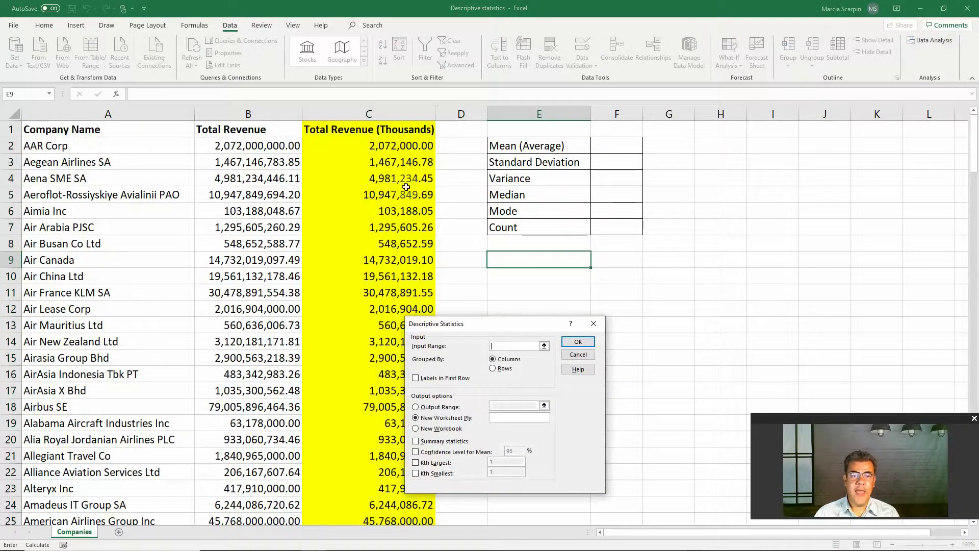
click(374, 129)
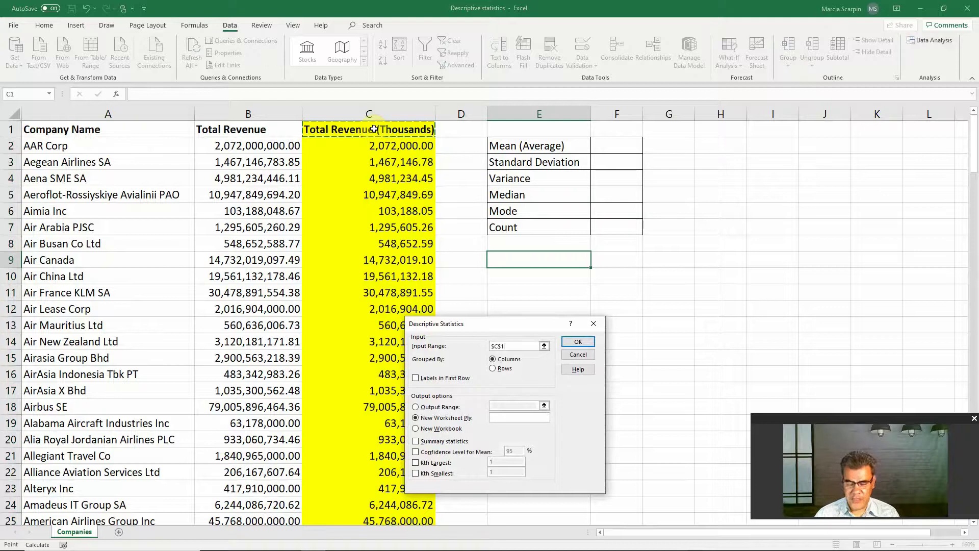
key(ctrl+shift+Down)
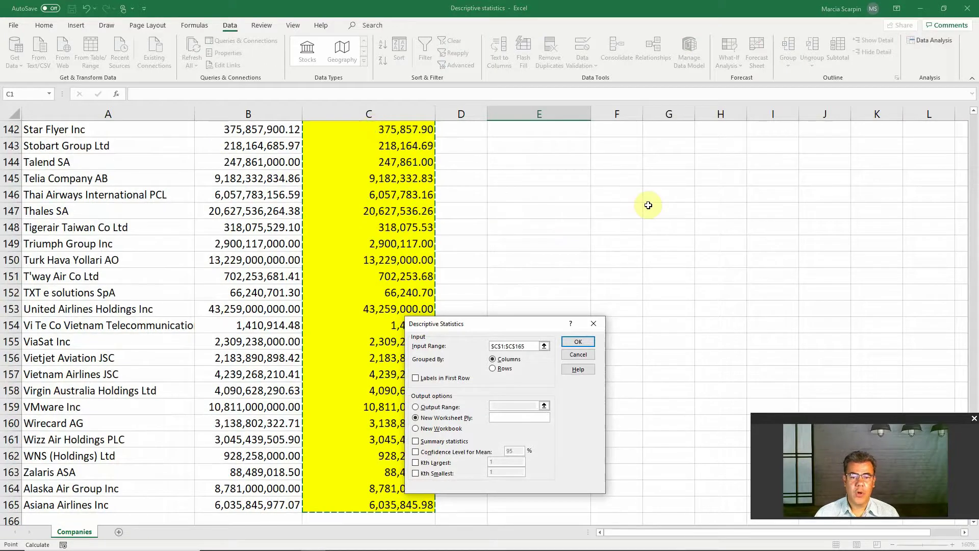
scroll(646, 202, up, 13)
scroll(649, 205, up, 20)
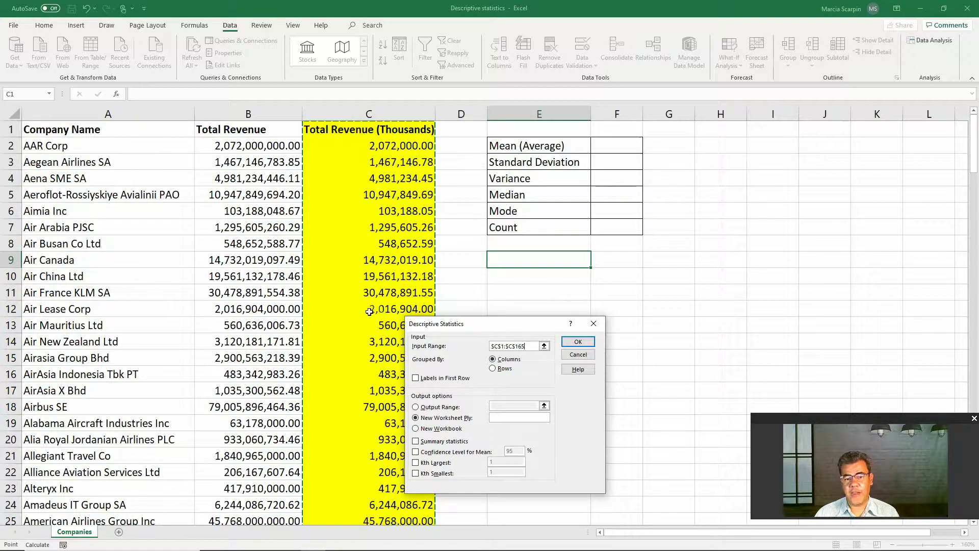
click(415, 379)
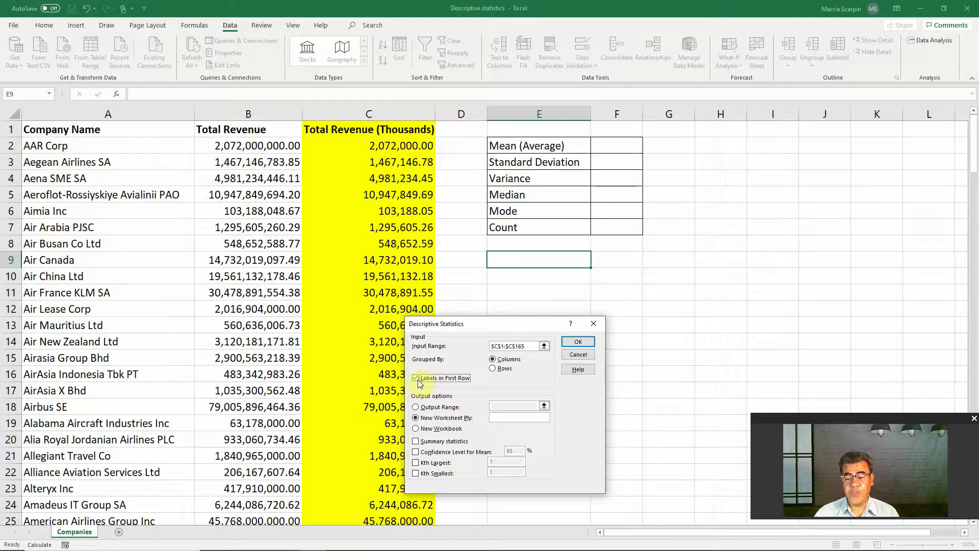
click(416, 378)
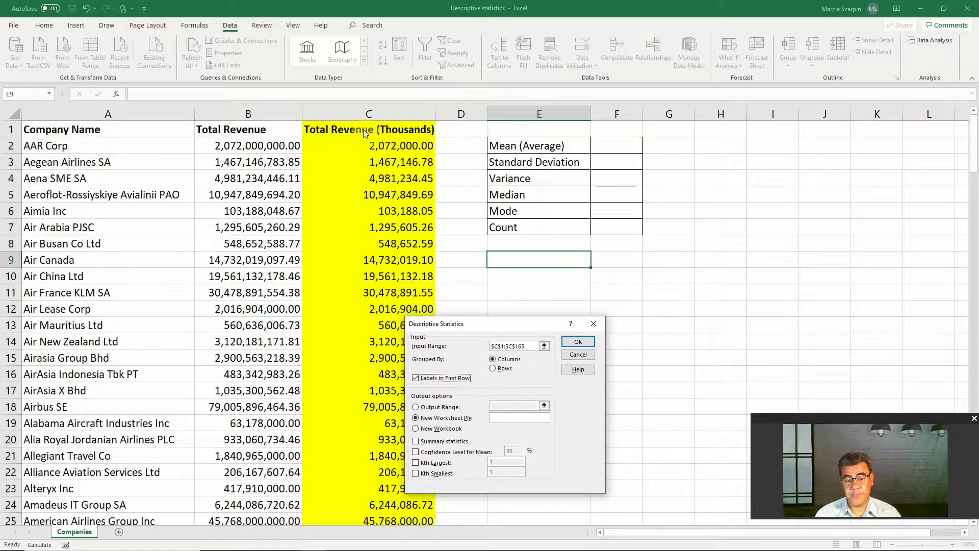
Set the output range to $E$10, include summary statistics, and run the Descriptive Statistics analysis.
click(415, 406)
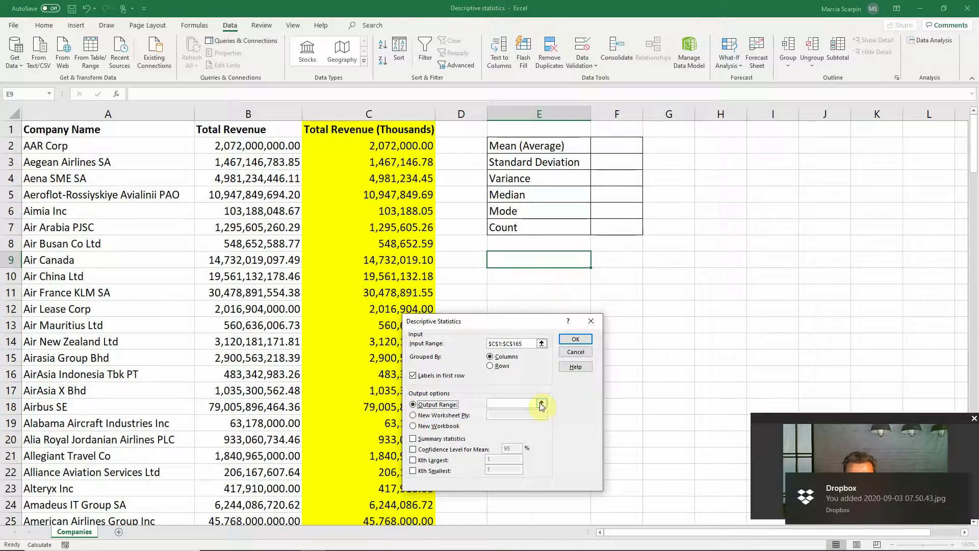
click(520, 405)
click(530, 276)
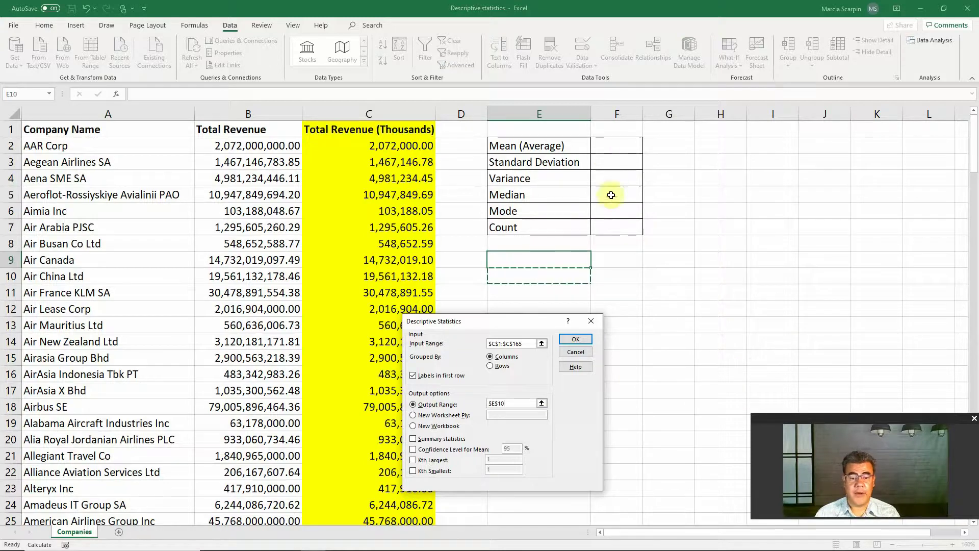
click(413, 439)
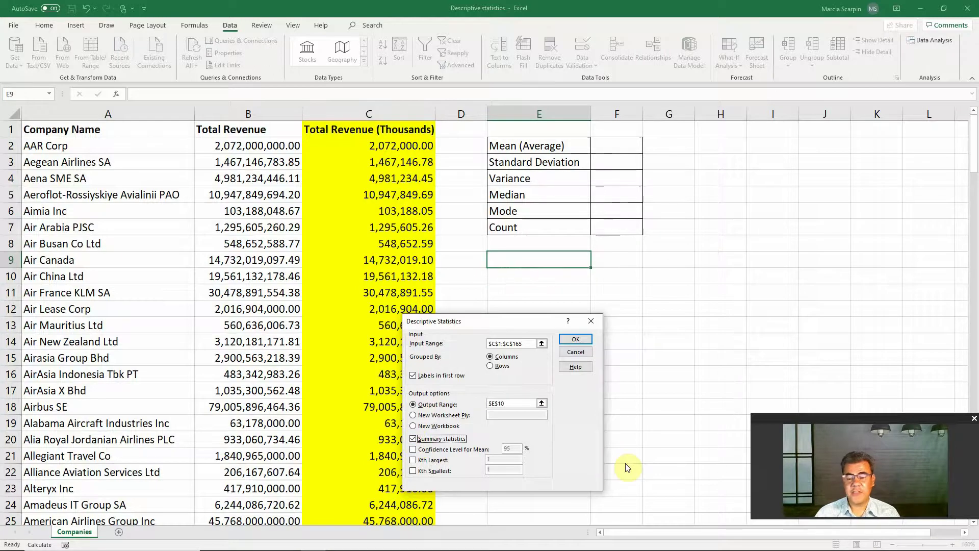
click(576, 340)
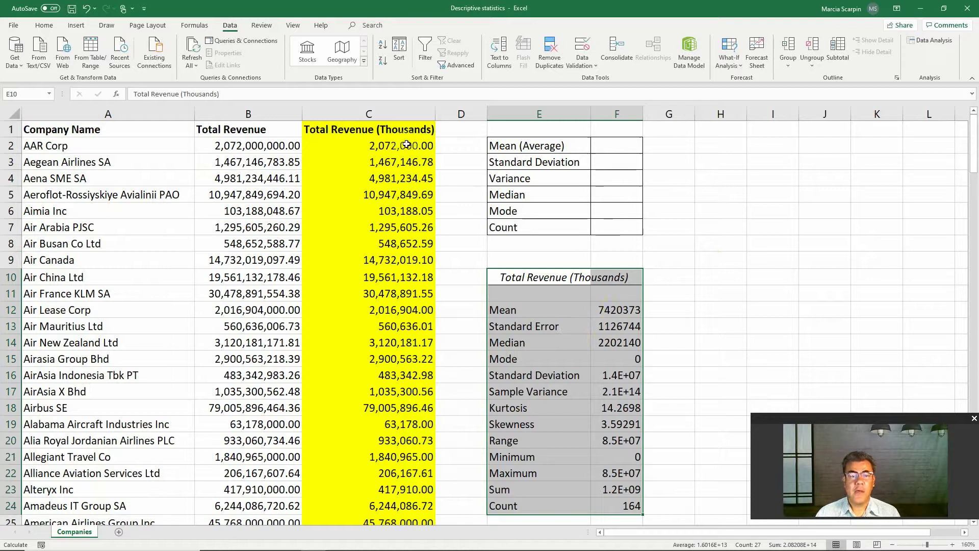
Apply the dollar accounting number format to the statistics results in F12:F24.
drag(617, 310, 628, 506)
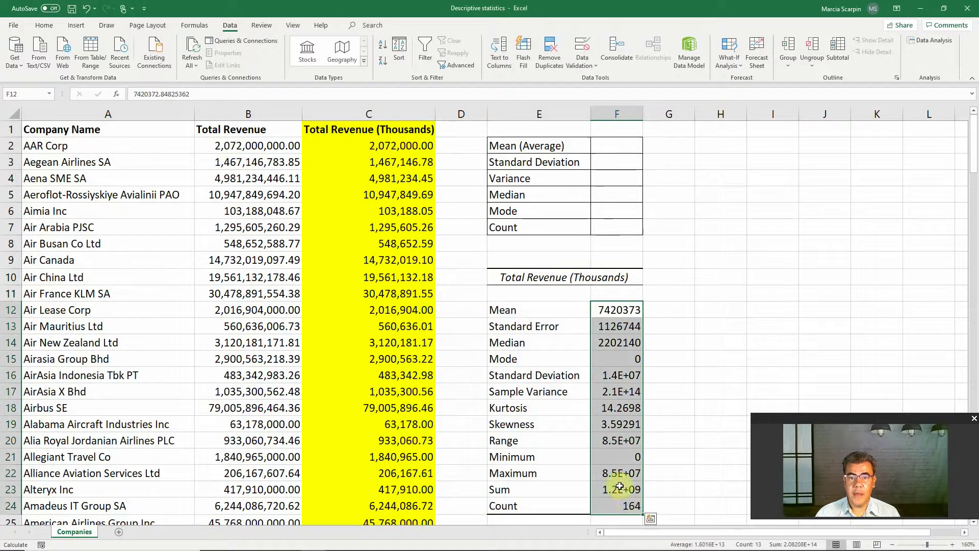
click(44, 25)
click(350, 60)
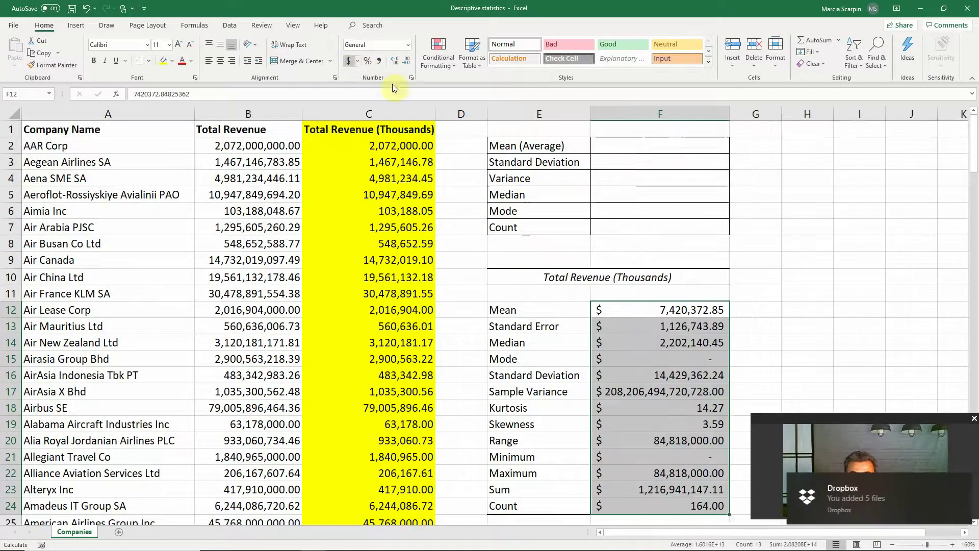
click(711, 392)
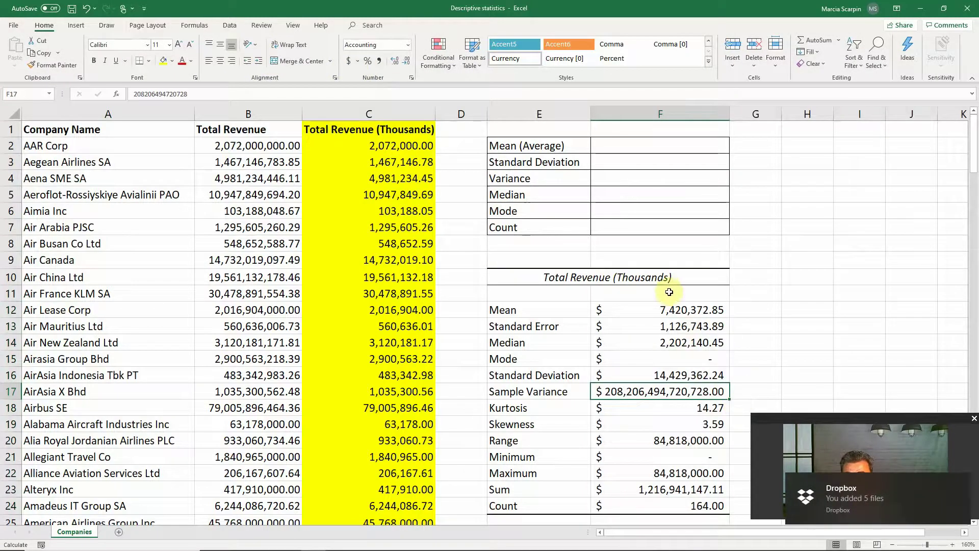
Highlight the Mean row of the results, E12:F12, with a light green fill.
click(671, 312)
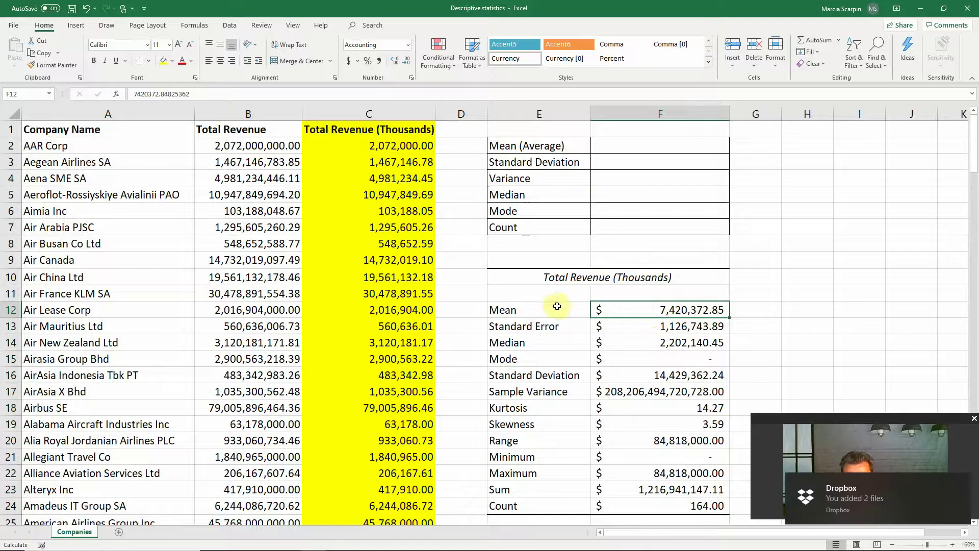
drag(551, 310, 628, 305)
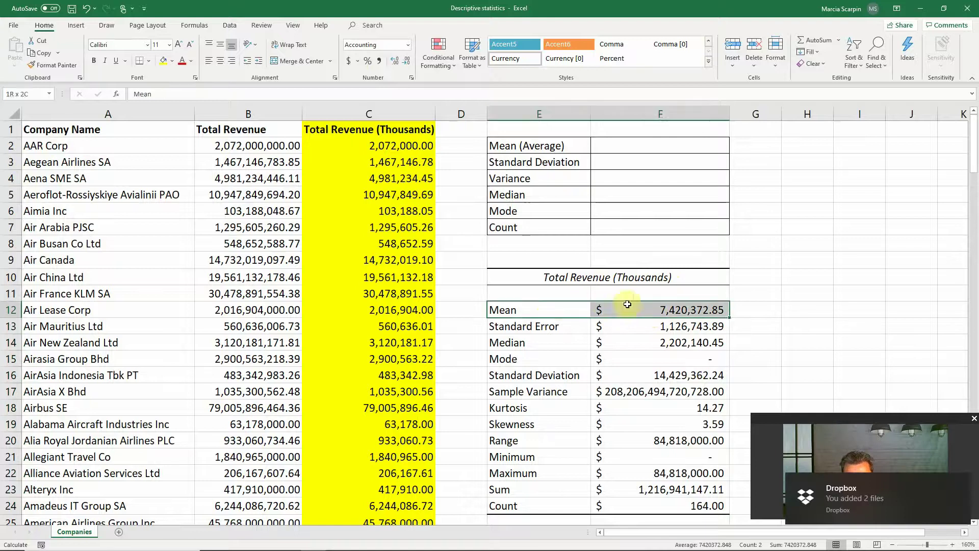
click(173, 59)
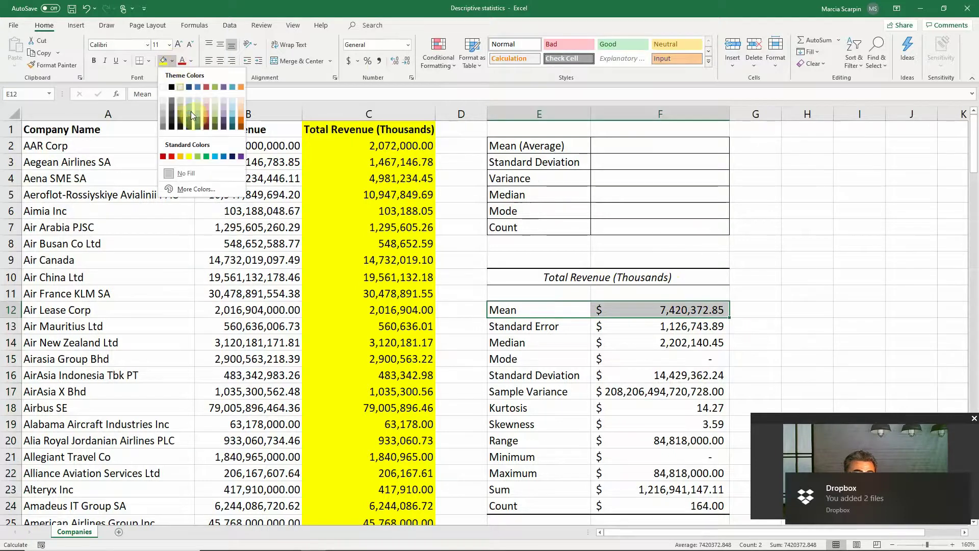
click(200, 156)
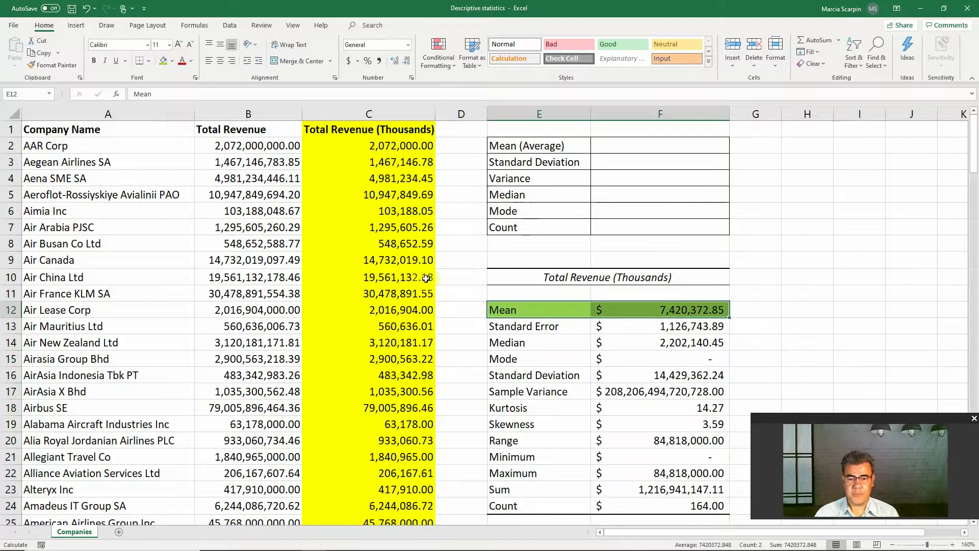
Apply the same light green fill to the Median, Mode, Standard Deviation and Sample Variance rows, E14:F17.
click(528, 346)
drag(528, 346, 658, 345)
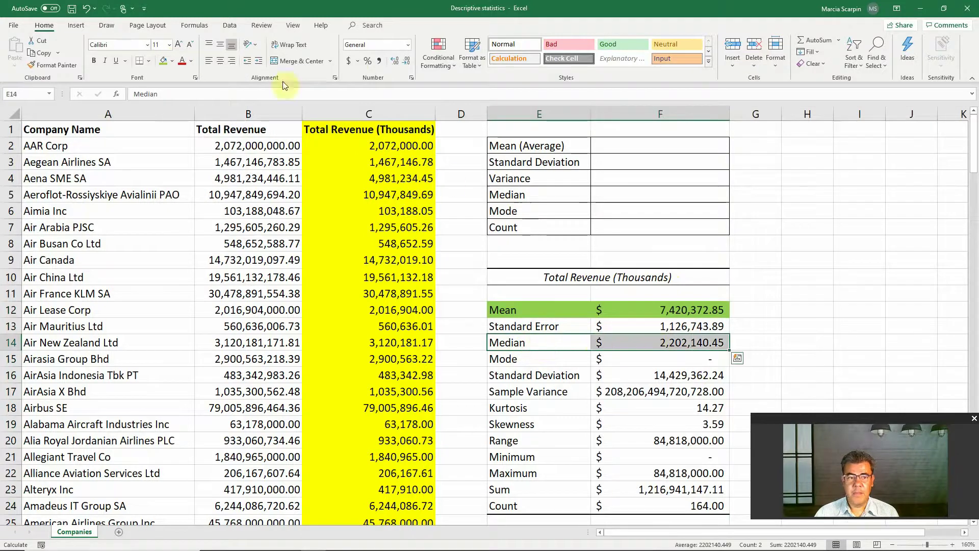
click(163, 61)
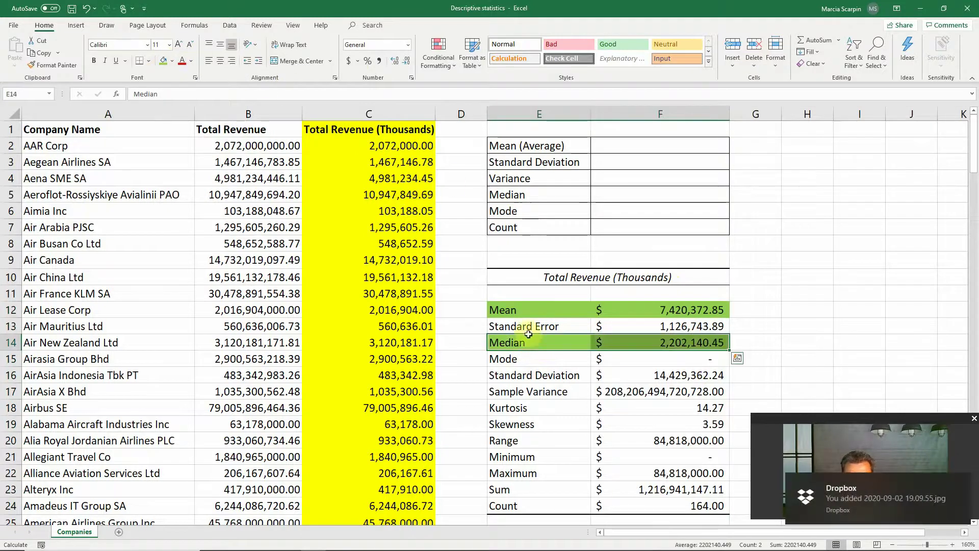
drag(566, 358, 658, 358)
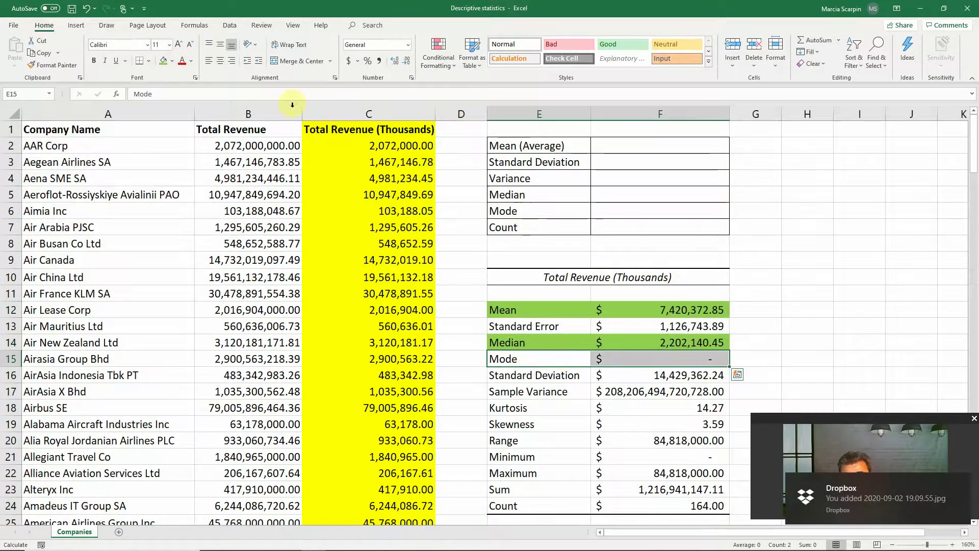
click(162, 62)
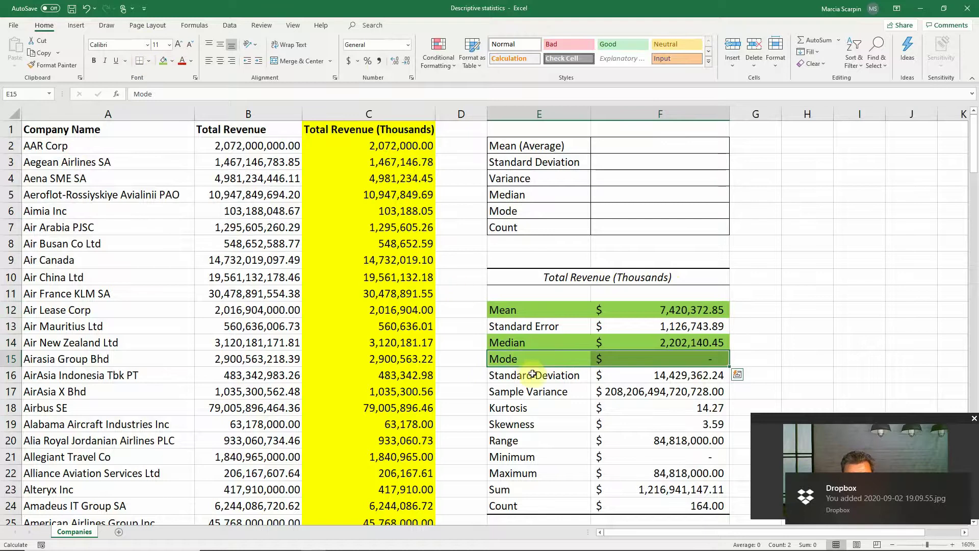
drag(535, 376, 655, 392)
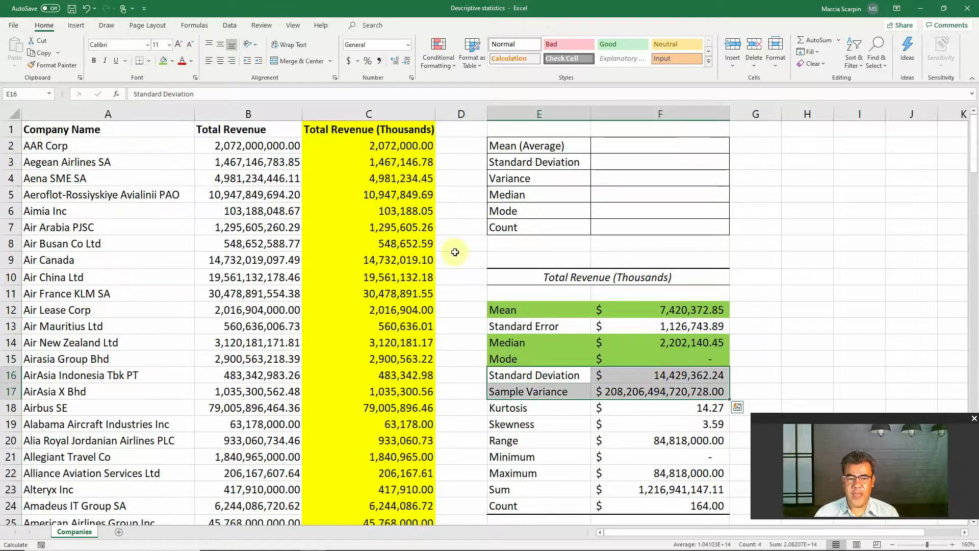
click(163, 61)
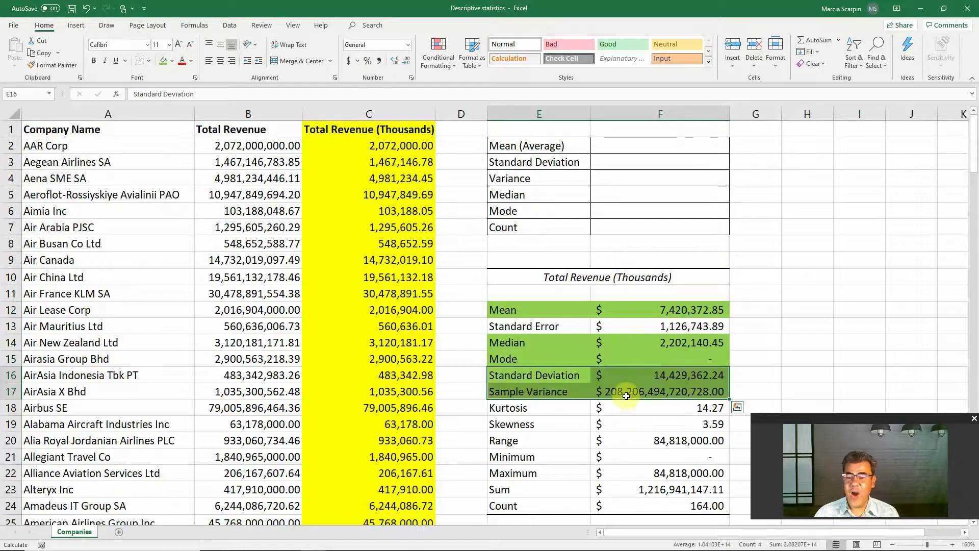
click(660, 393)
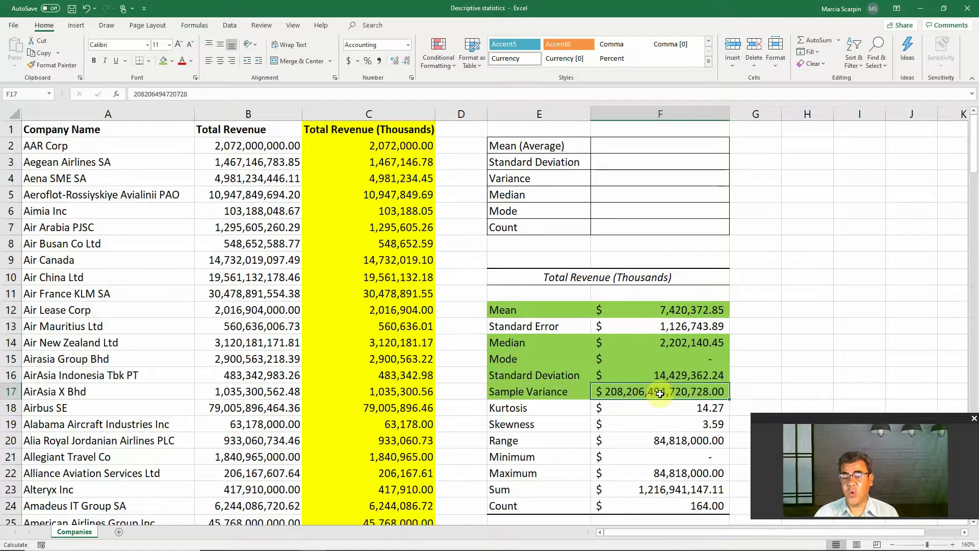
click(662, 376)
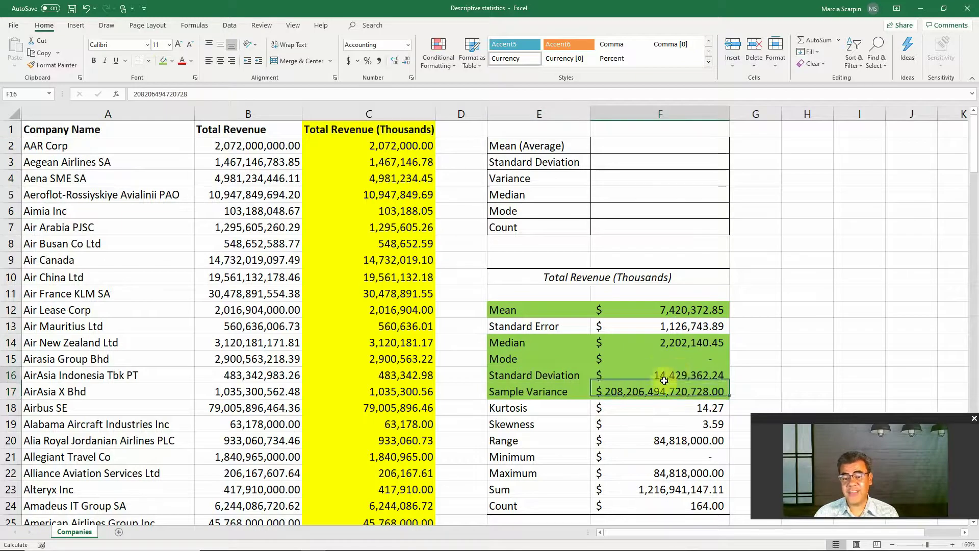
click(656, 314)
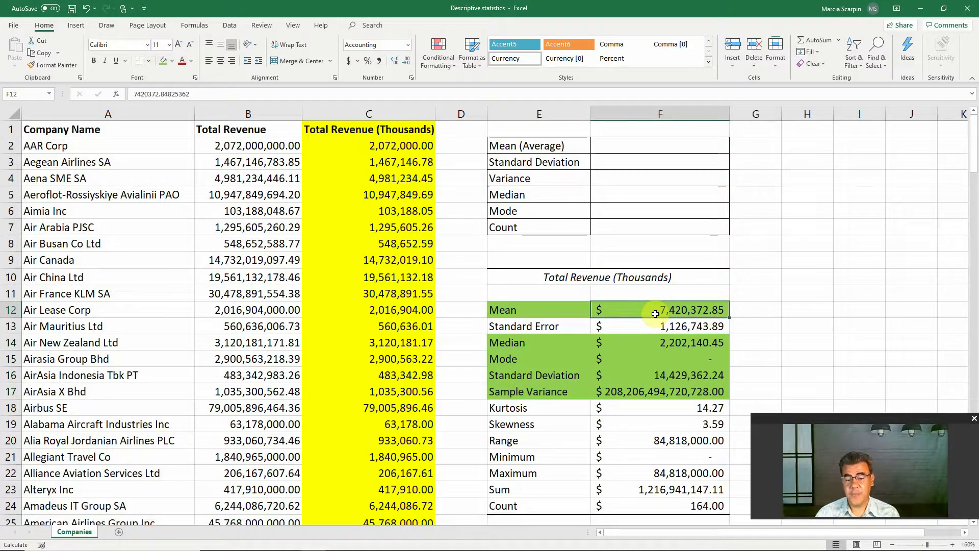
Highlight the Count row of the results, E24:F24, with the same light green fill.
drag(515, 503, 633, 503)
click(634, 503)
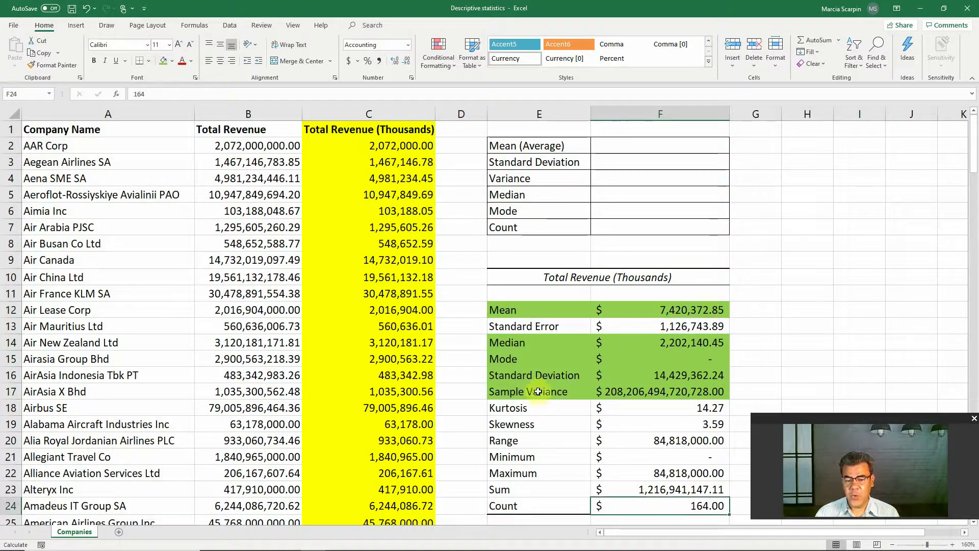
click(587, 506)
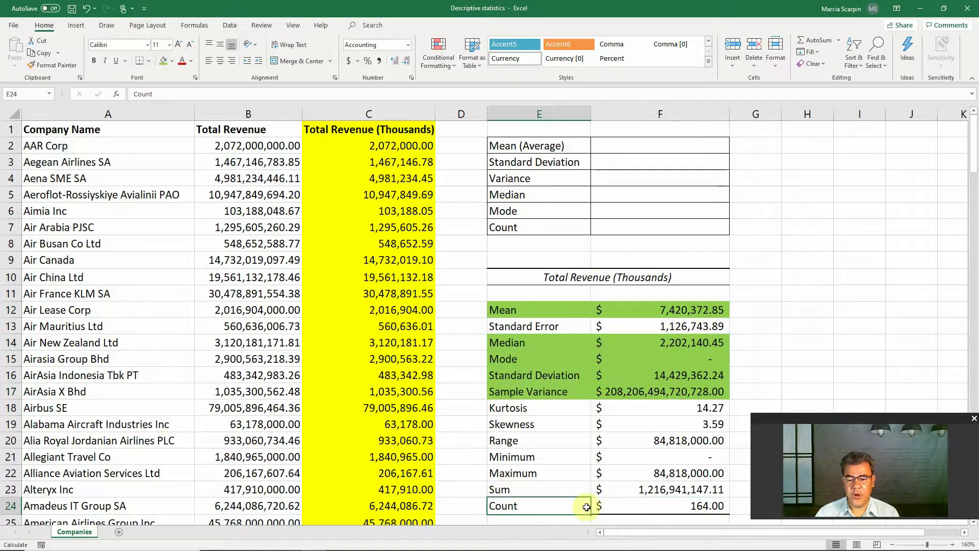
drag(587, 507, 600, 506)
click(601, 506)
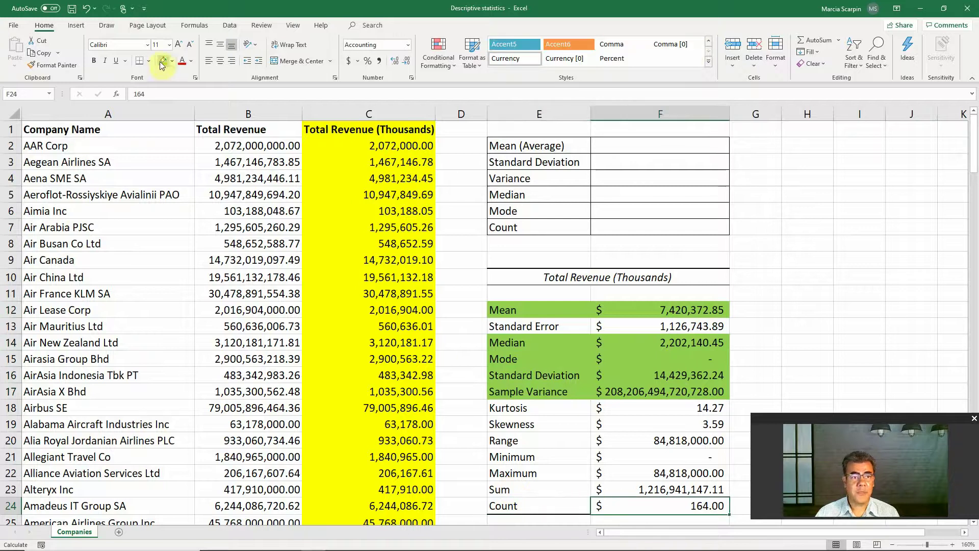
click(162, 64)
click(572, 505)
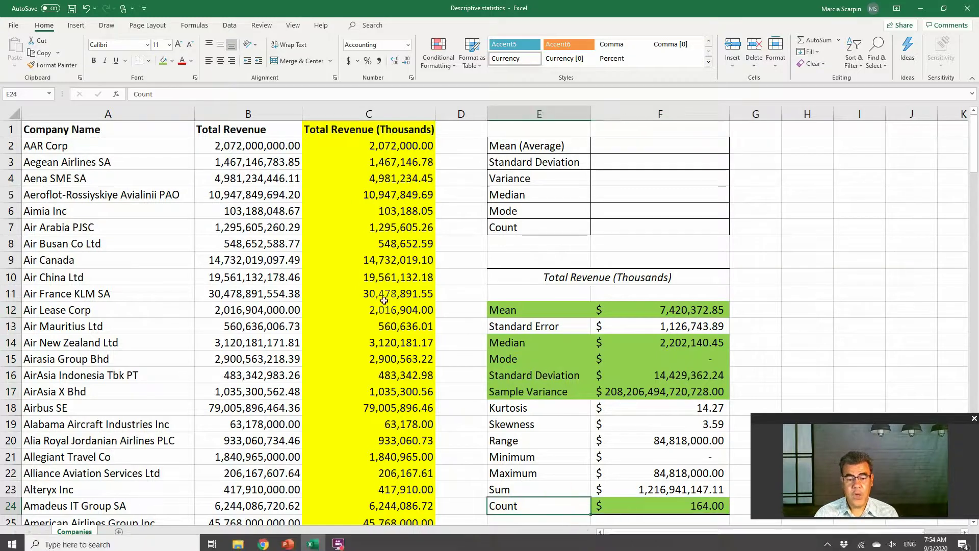
click(163, 61)
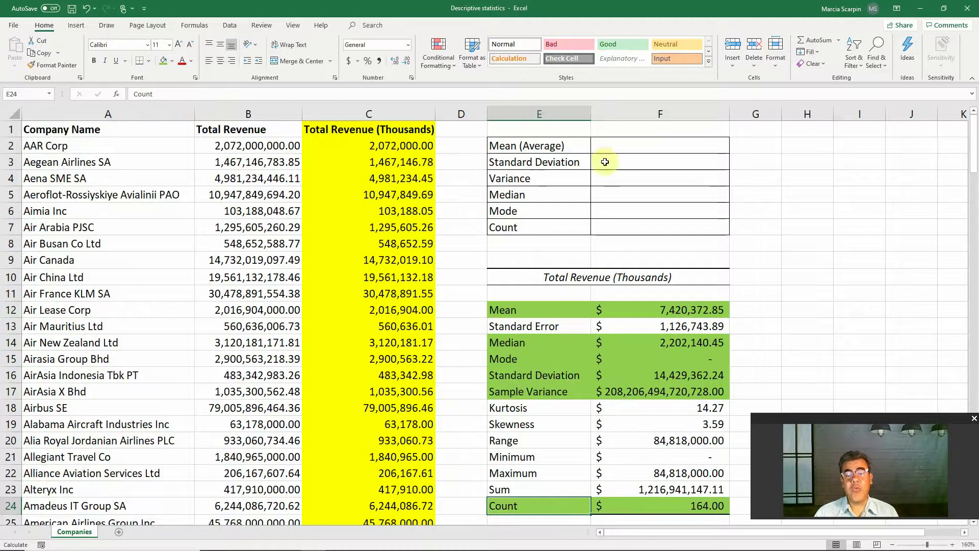
Enter =AVERAGE(C2:C165) in F2 to calculate the mean of the revenue in thousands.
click(624, 148)
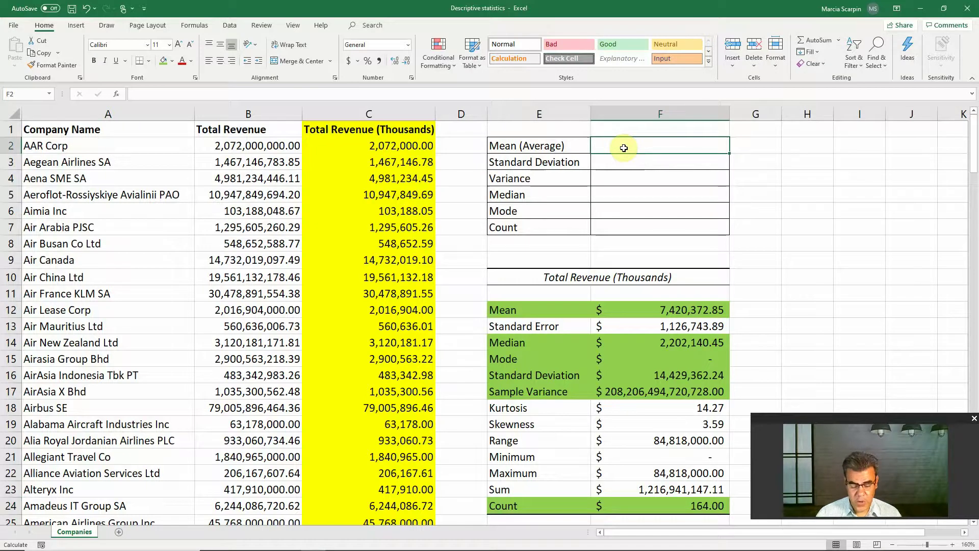
text(=average)
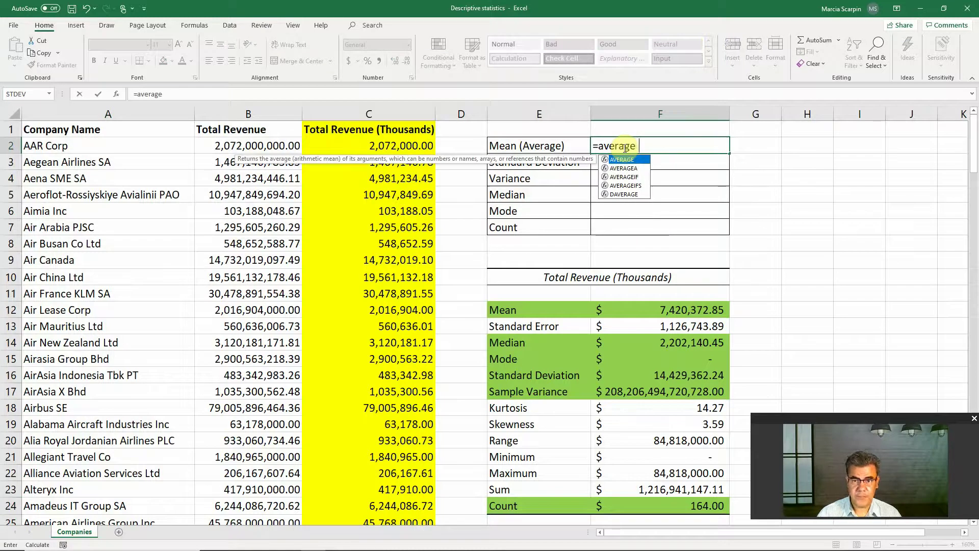
text(()
click(396, 148)
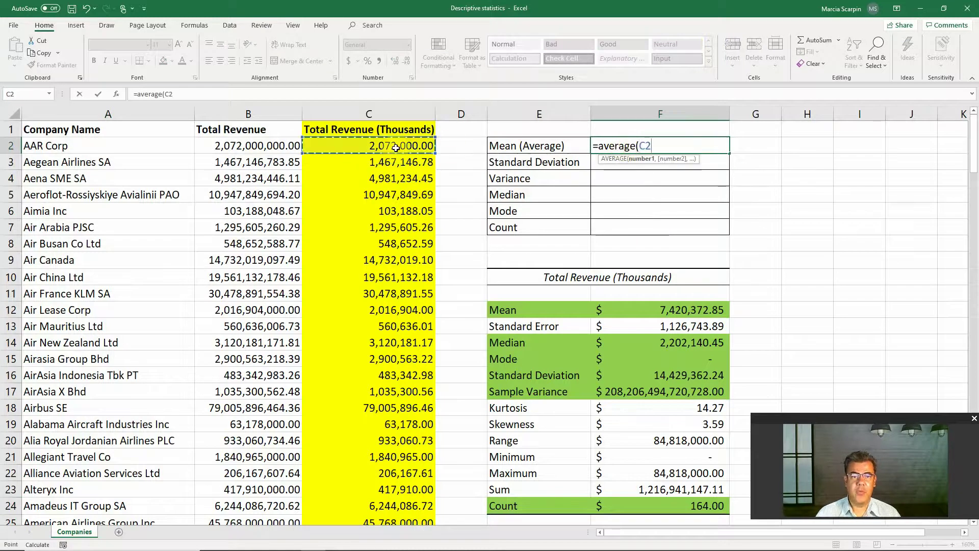
key(ctrl+shift+Down)
key(shift+Down)
key(shift+Down)
key(shift+Down)
key(shift+Down)
key(shift+Down)
key(shift+Down)
key(shift+Down)
key(shift+Down)
key(shift+Down)
key(shift+Down)
key(shift+Down)
key(shift+Down)
key(shift+Down)
key(shift+Down)
key(shift+Down)
key(shift+Down)
key(shift+Down)
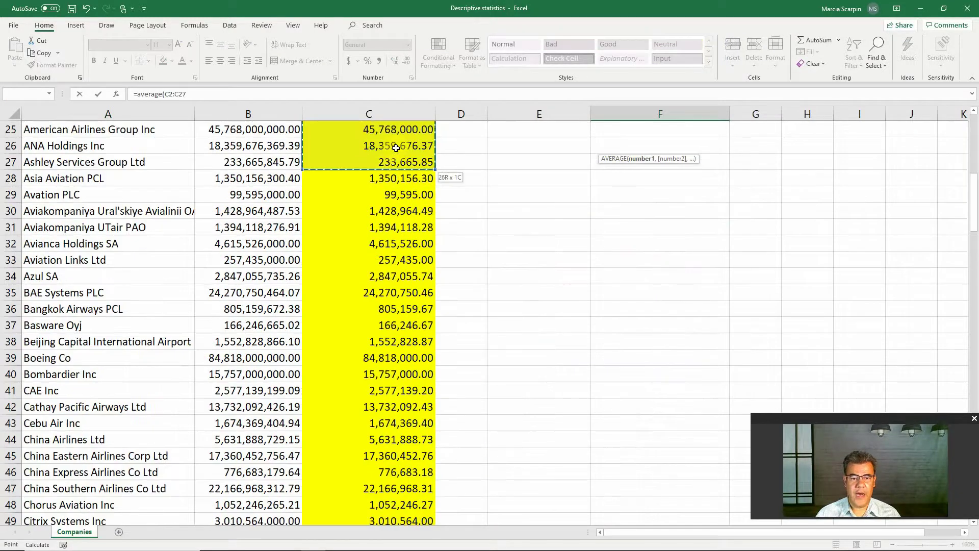
key(shift+Down)
key(shift+Down)
key(shift+Down)
key(shift+Down)
key(shift+Down)
key(shift+Down)
key(shift+Down)
key(shift+Down)
key(shift+Down)
key(shift+Down)
key(shift+Down)
key(shift+Down)
key(shift+Down)
key(shift+Down)
key(shift+Down)
key(shift+Down)
key(shift+Down)
key(shift+Down)
key(shift+Down)
key(shift+Down)
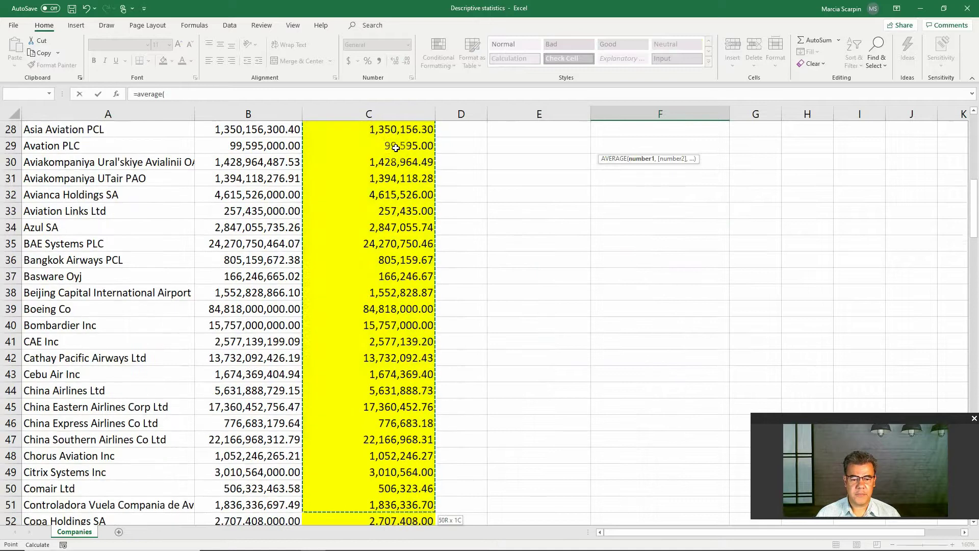
key(shift+Down)
key(shift+Down)
key(shift+Down)
key(shift+Down)
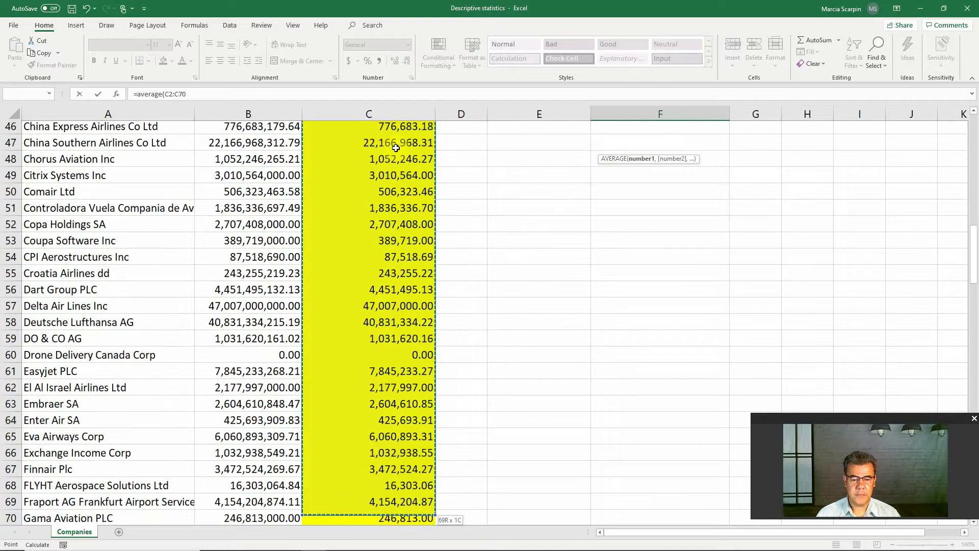
key(shift+Down)
key(shift+Down)
key(shift+Down)
key(shift+Down)
key(shift+Down)
key(shift+Down)
key(shift+Down)
key(shift+Down)
key(shift+Down)
key(shift+Down)
key(shift+Down)
key(shift+Down)
key(shift+Down)
key(shift+Down)
key(shift+Down)
key(shift+Down)
key(shift+Down)
key(shift+Down)
key(shift+Down)
key(shift+Down)
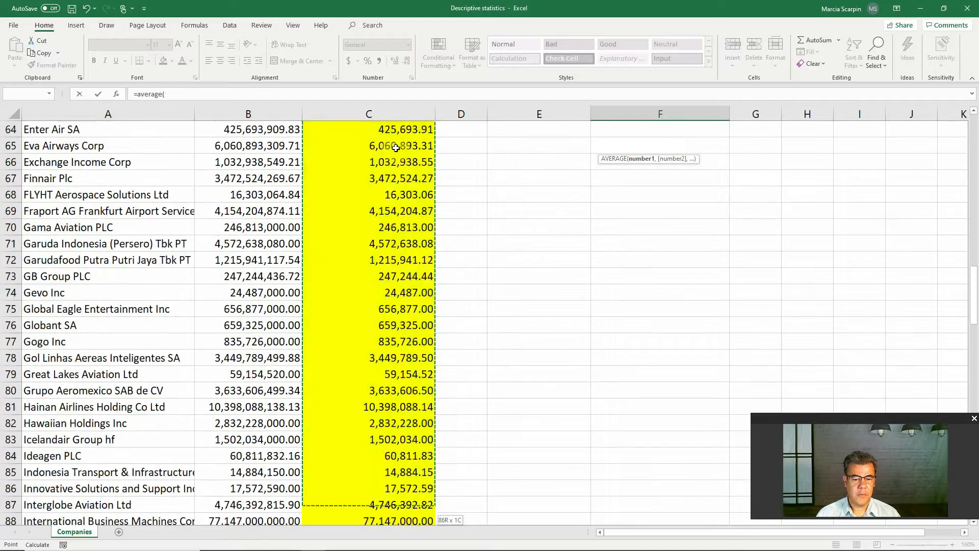
key(shift+Down)
key(shift+Down)
key(shift+Down)
key(shift+Down)
key(shift+Down)
key(shift+Down)
key(shift+Down)
key(shift+Down)
key(shift+Down)
key(shift+Down)
key(shift+Down)
key(shift+Down)
key(shift+Down)
key(shift+Down)
key(shift+Down)
key(shift+Down)
key(shift+Down)
key(shift+Down)
key(shift+Down)
key(shift+Down)
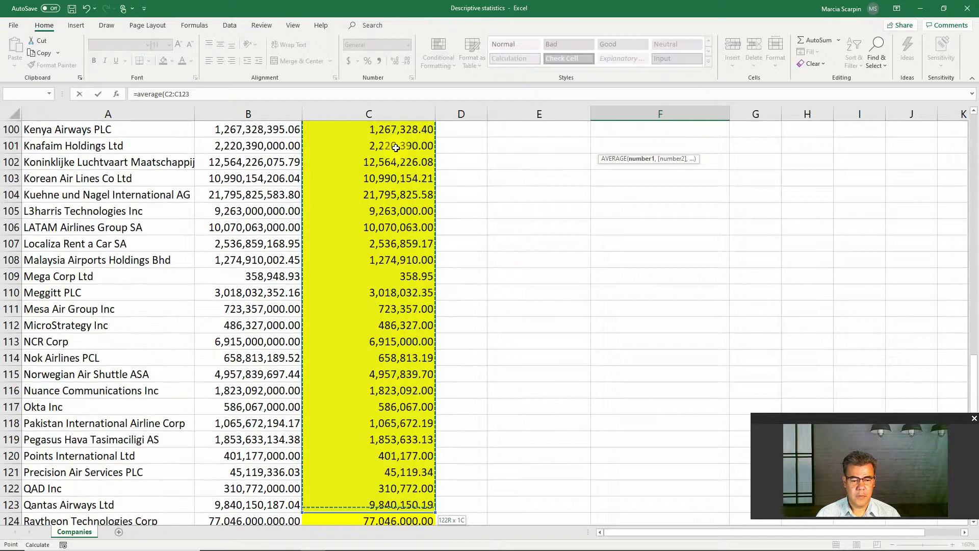
key(ctrl+shift+Down)
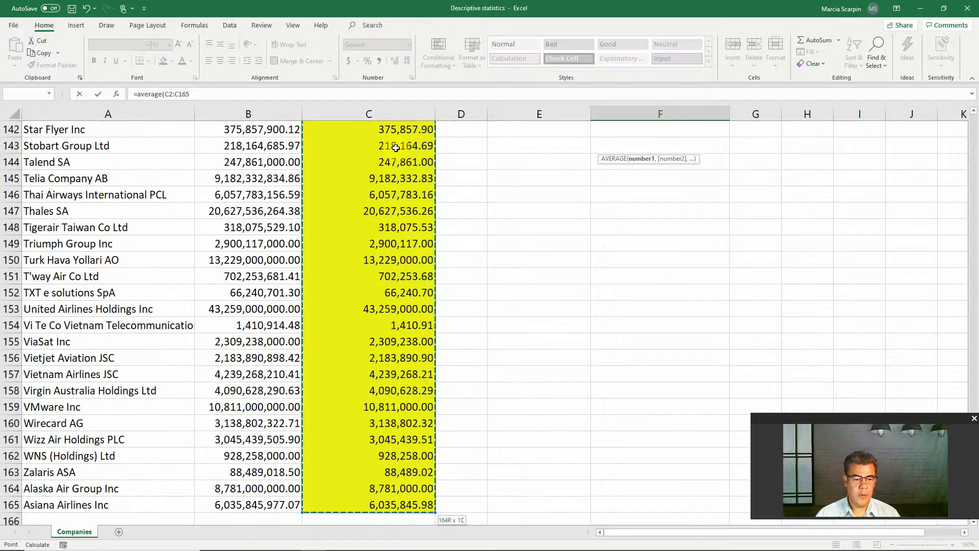
key(Return)
key(Up)
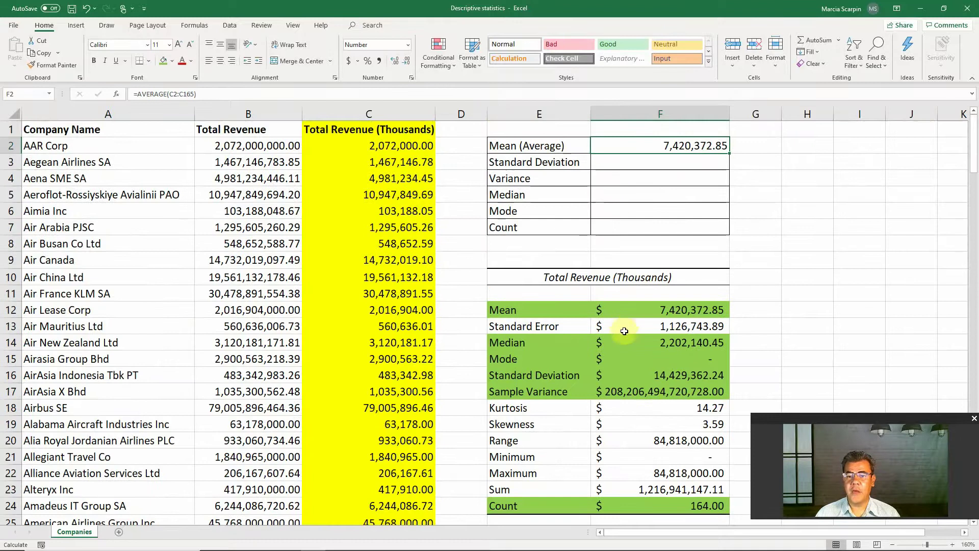
Fill the mean result in F2 with light green and enter =STDEV(C2:C165) in F3 for the standard deviation.
click(164, 61)
click(611, 160)
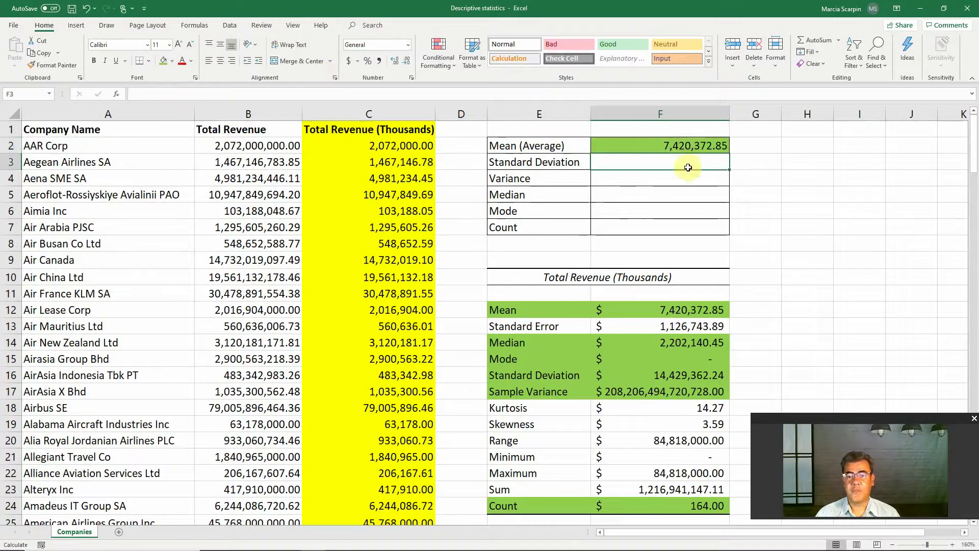
text(=s)
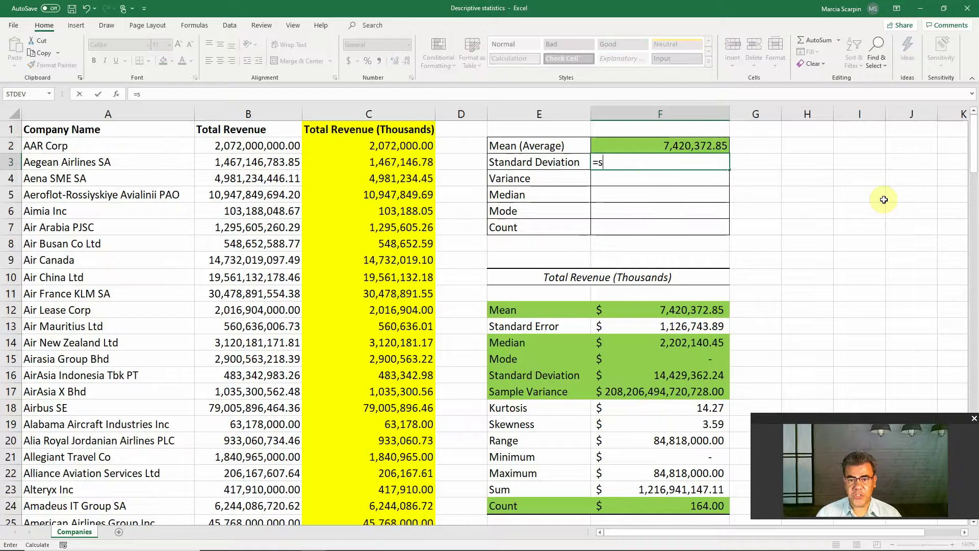
text(td)
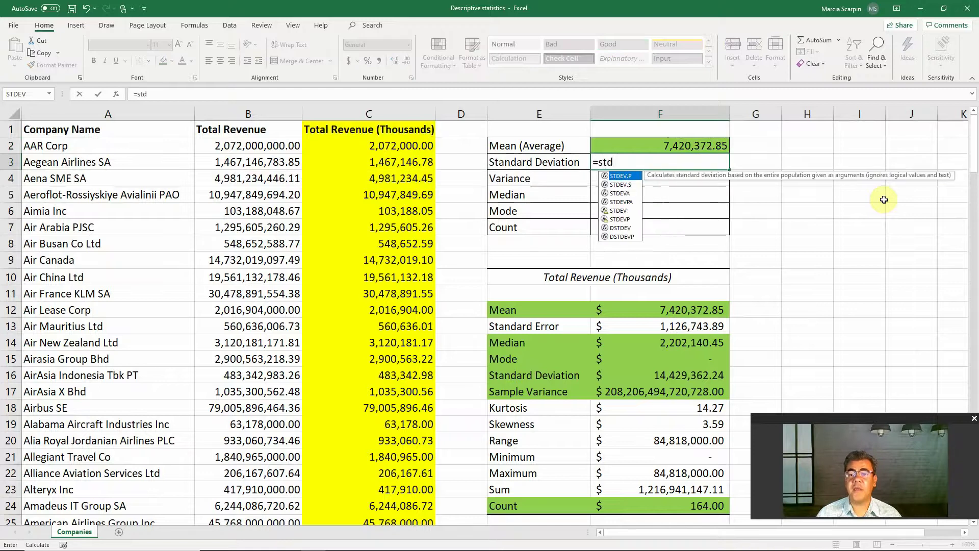
text(ev)
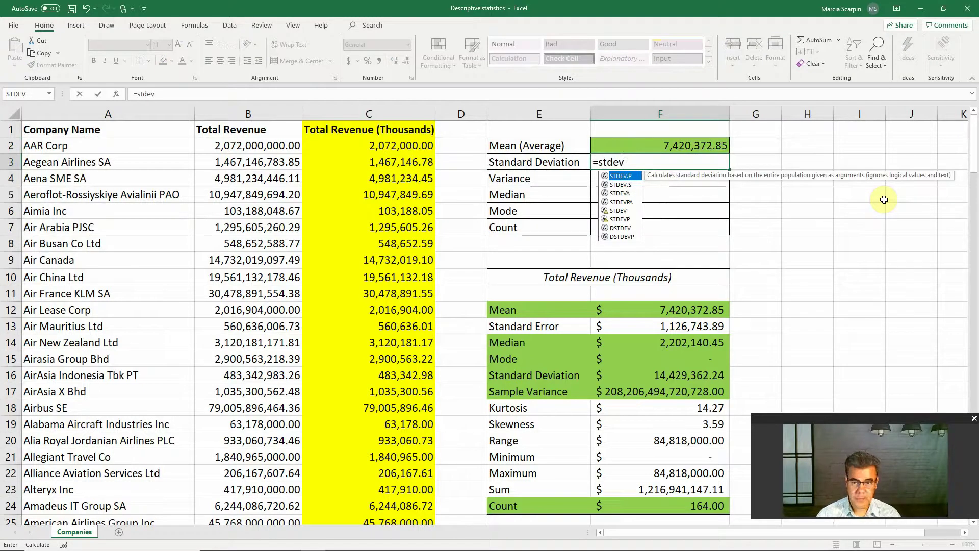
text(()
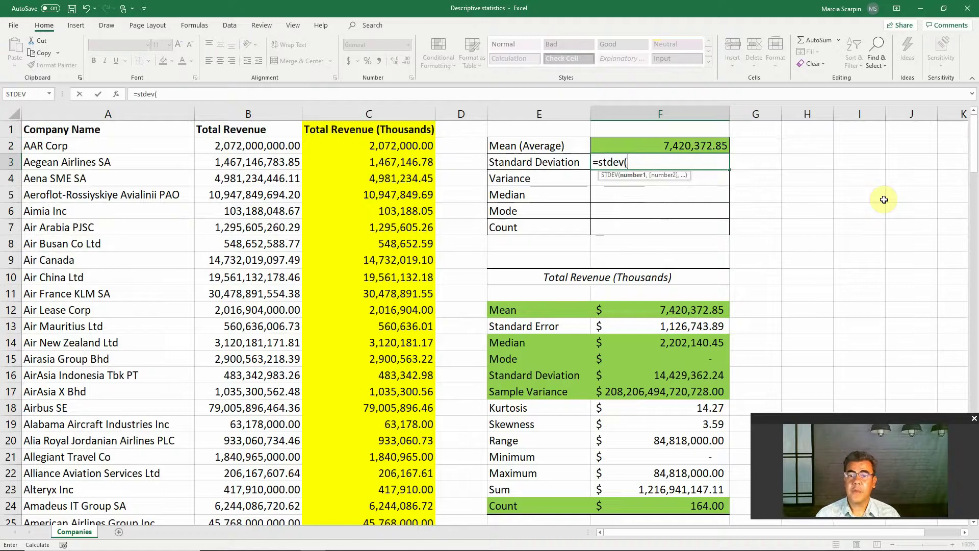
click(398, 148)
key(ctrl+shift+Down)
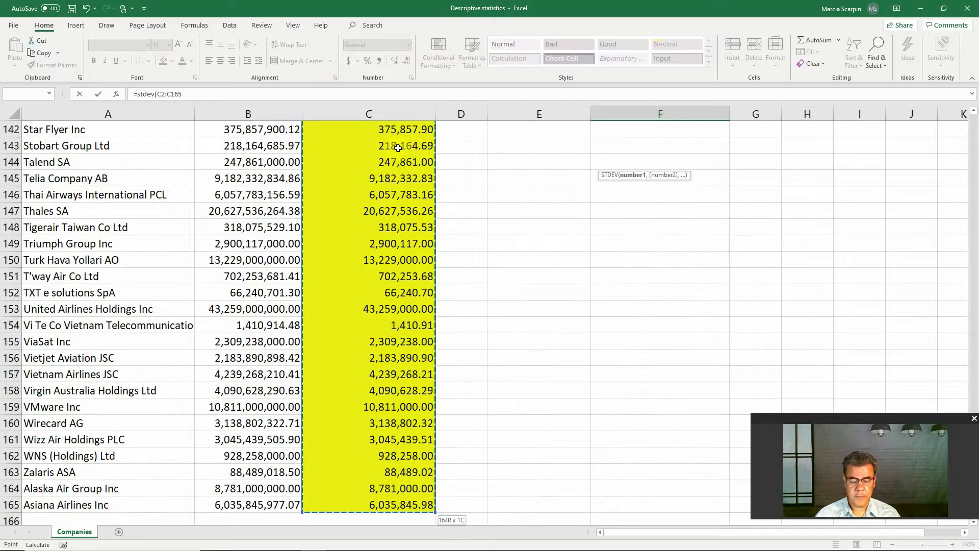
key(Return)
scroll(744, 240, up, 1)
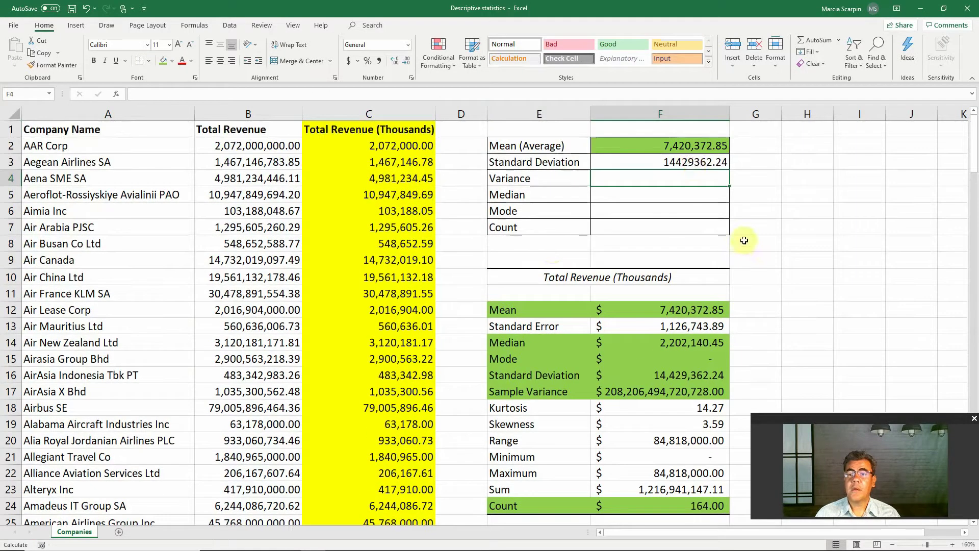
Copy the formatting of the mean cell F2 onto the standard deviation in F3 and review the F3 formula.
click(663, 146)
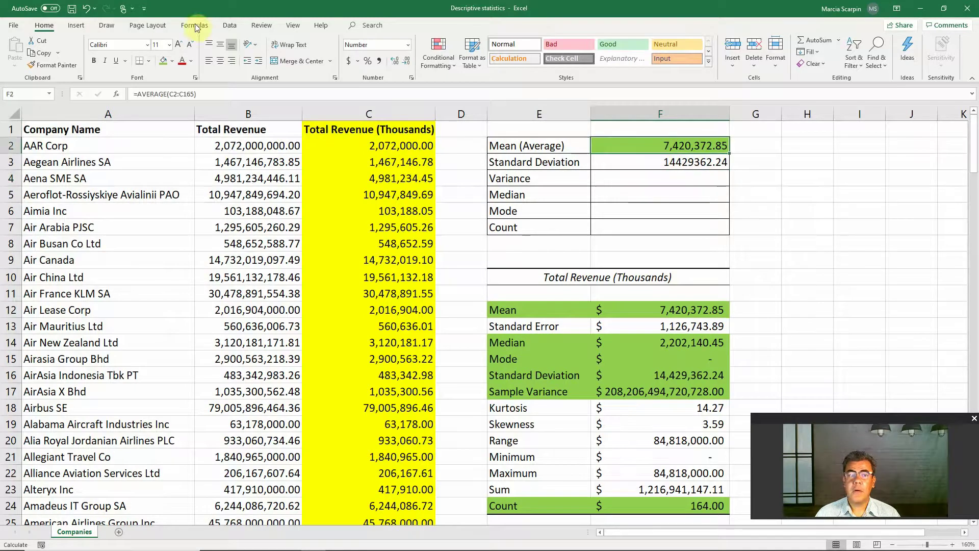
click(55, 67)
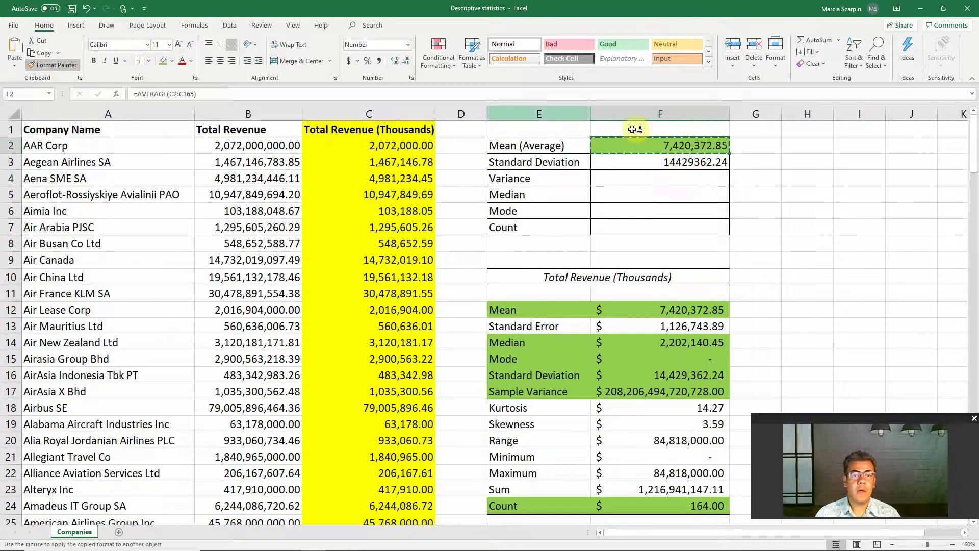
click(686, 163)
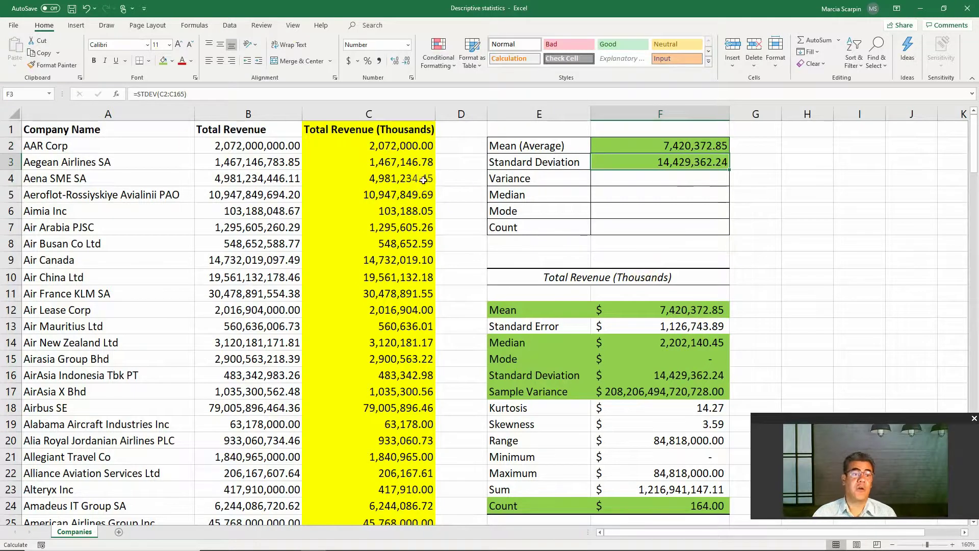
click(141, 94)
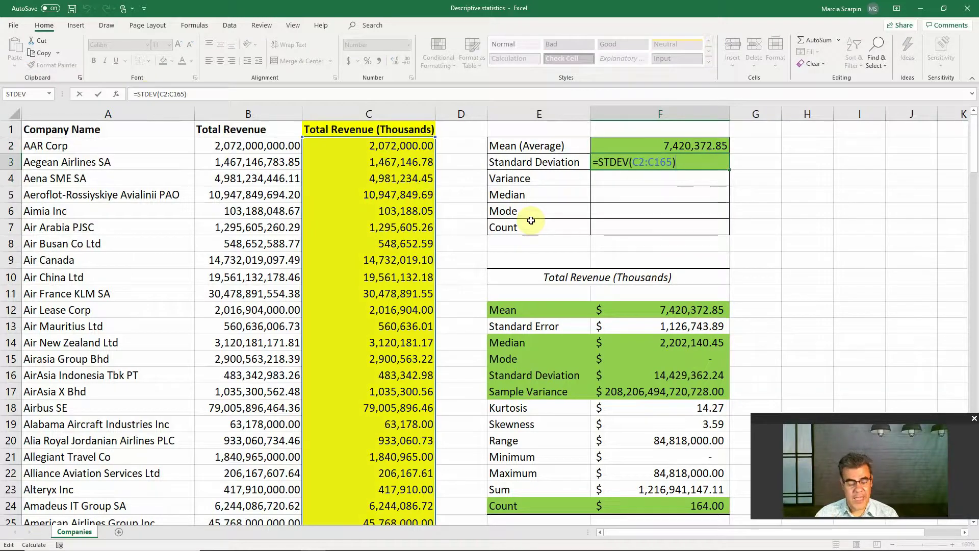
key(Return)
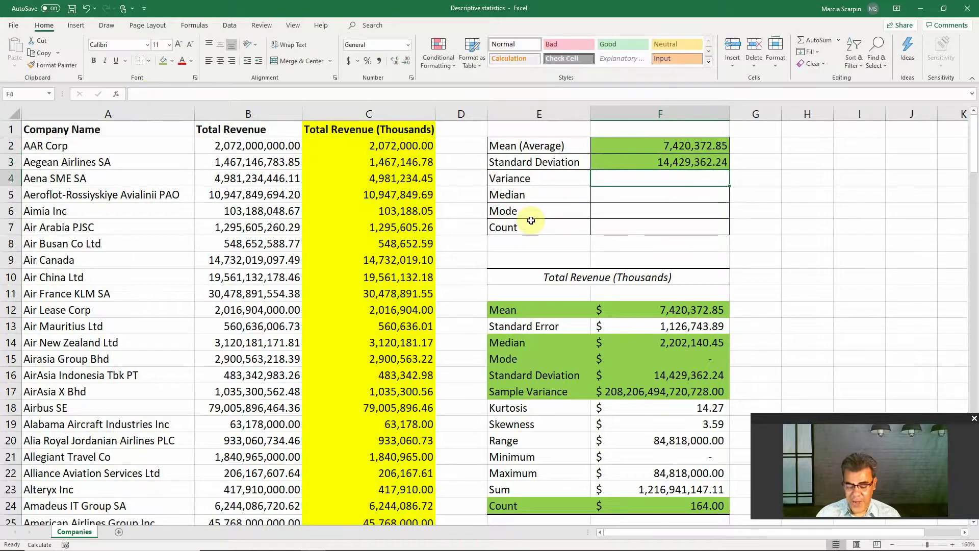
Enter =VAR(C2:C165) in F4 to calculate the variance of the revenue in thousands.
text(=var)
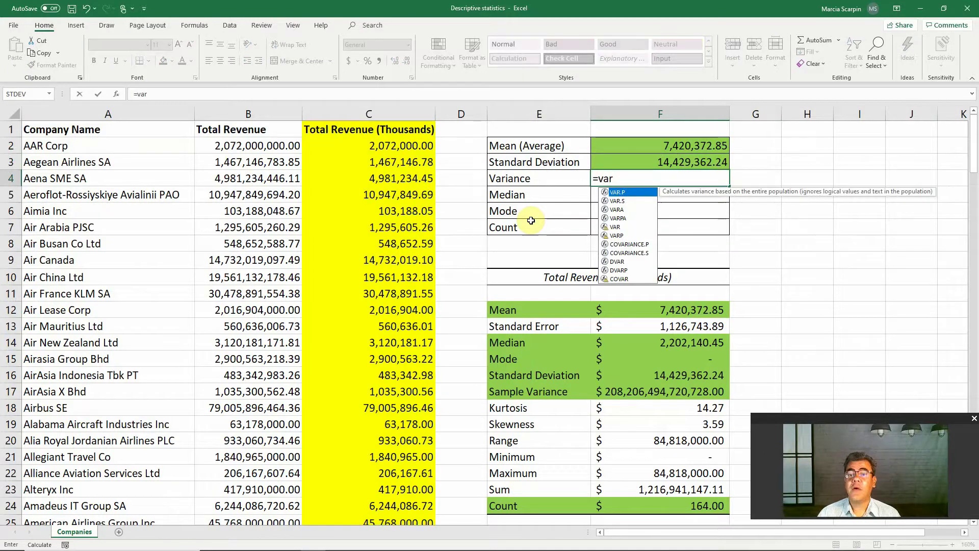
text(()
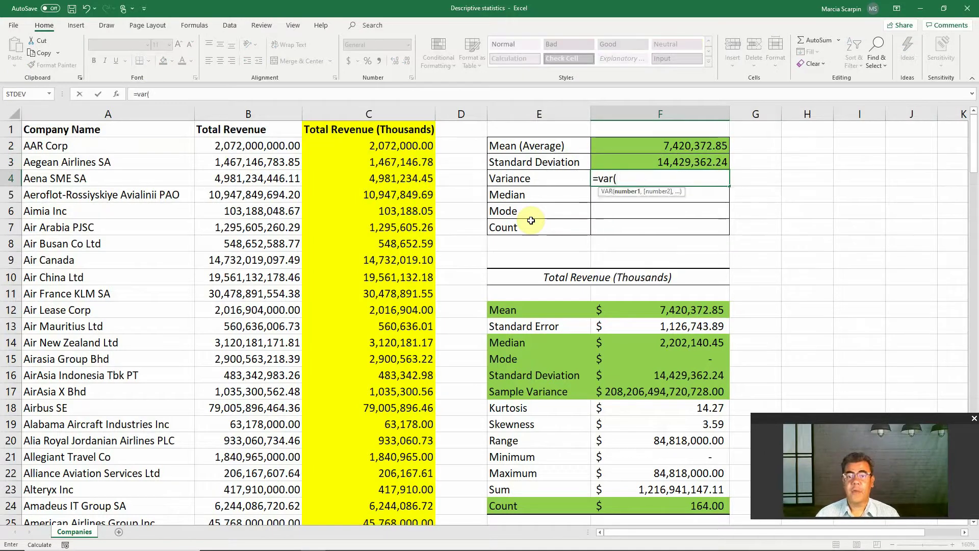
click(390, 149)
key(ctrl+shift+Down)
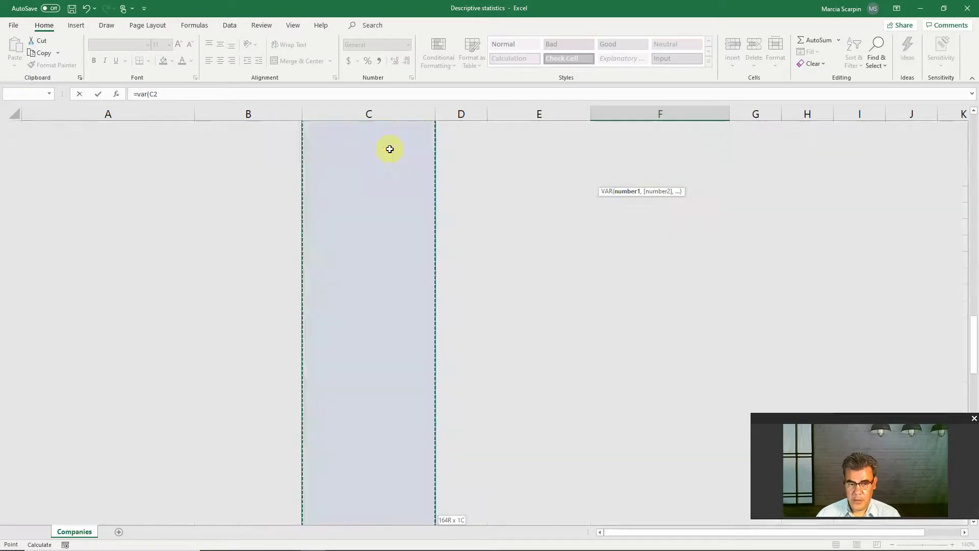
key(Return)
Copy the number format and green fill of F3 onto the variance result in F4.
key(Up)
key(Up)
key(Up)
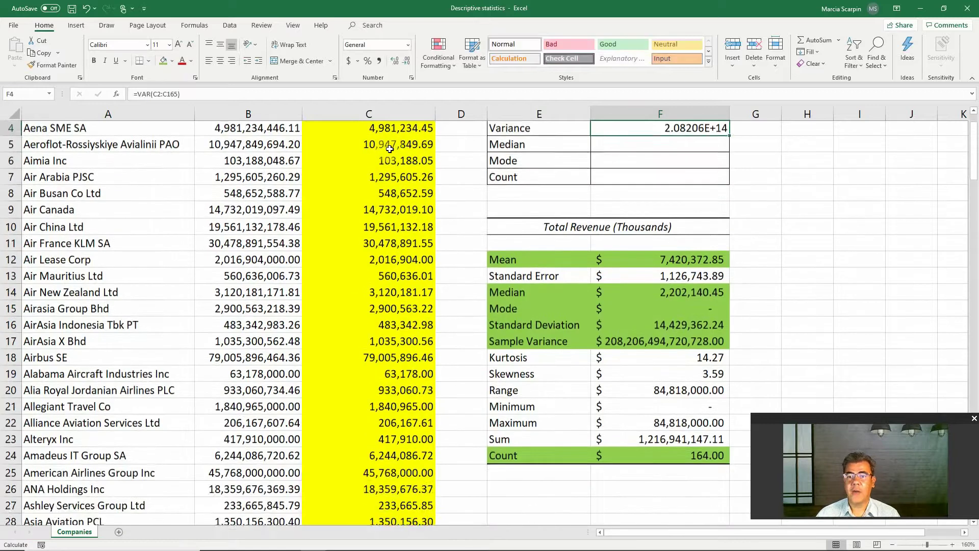
key(Down)
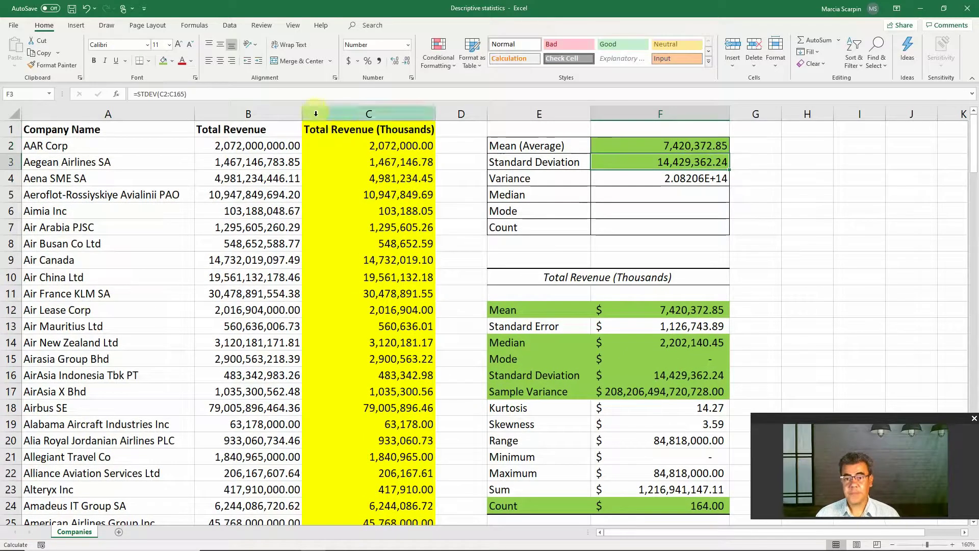
click(52, 65)
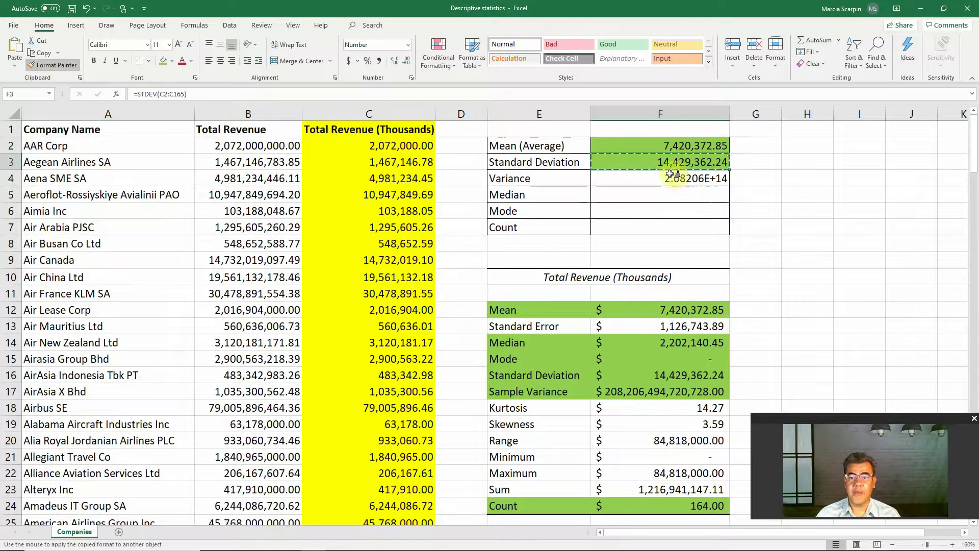
click(696, 178)
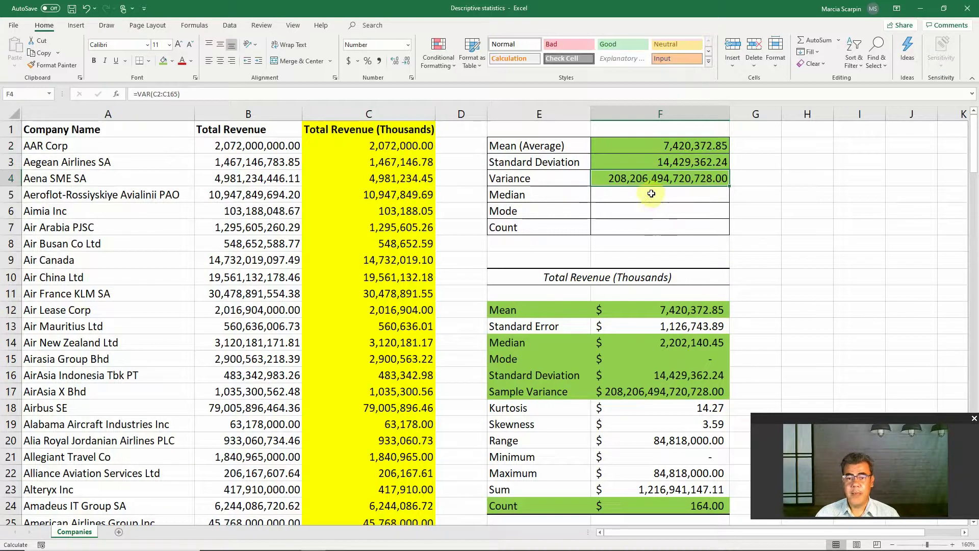
Enter =MEDIAN(C2:C165) in F5 to calculate the median of the revenue in thousands.
click(689, 196)
text(=media)
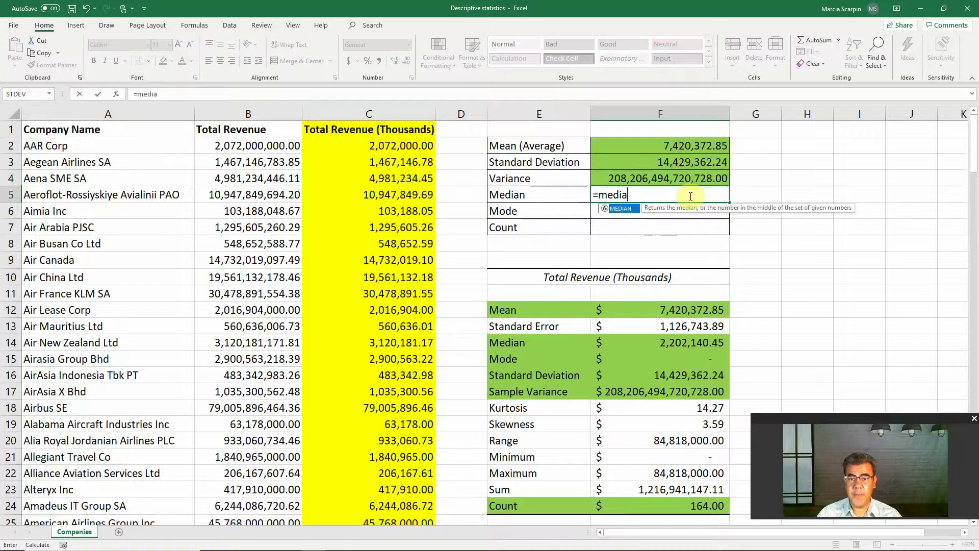
text(n()
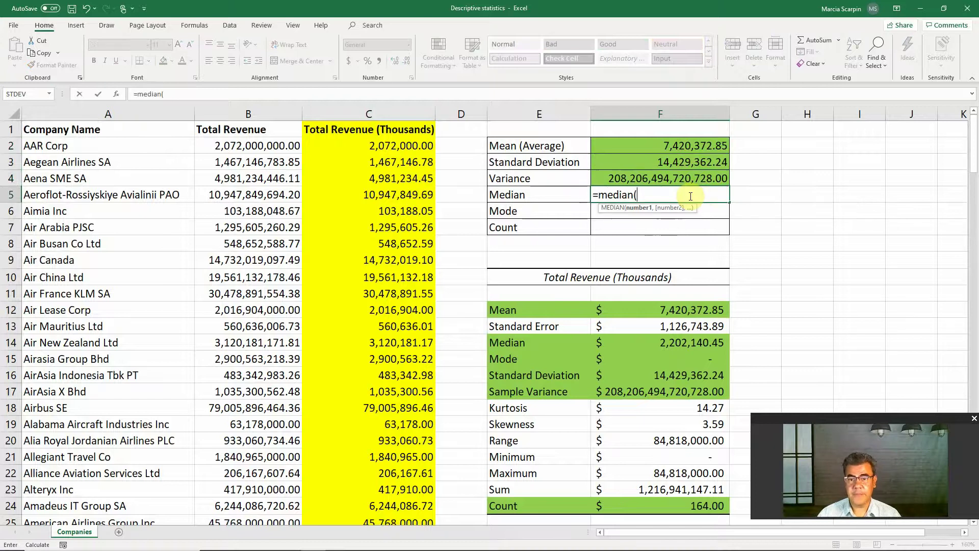
click(393, 148)
key(ctrl+shift+Down)
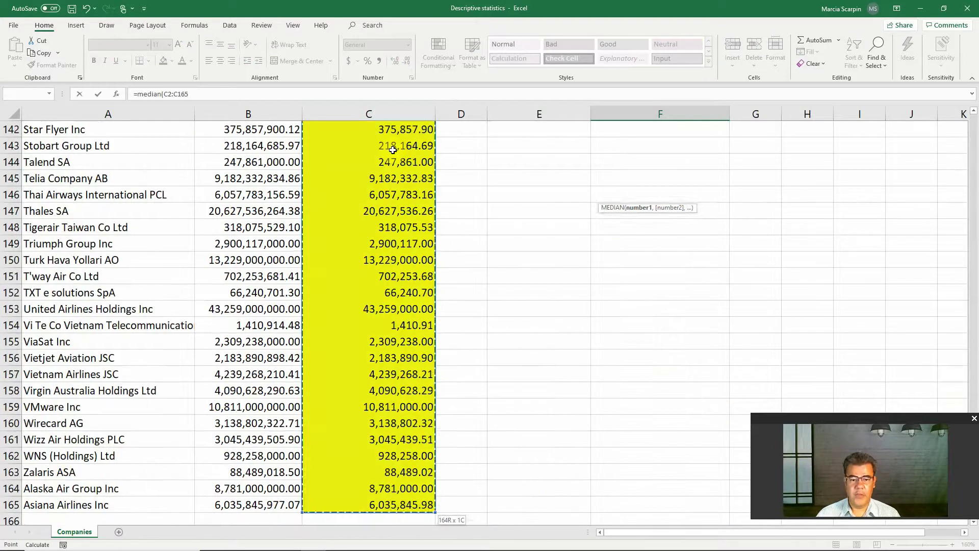
key(ctrl+Return)
Highlight the median result in F5 with the same light green fill.
key(ctrl+Up)
key(ctrl+Up)
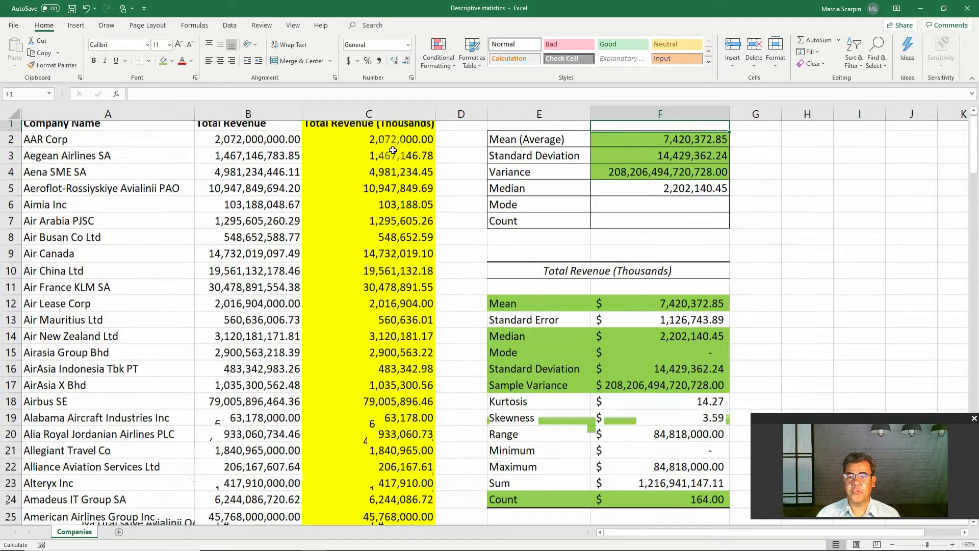
key(Down)
key(Down)
key(Down)
key(Down)
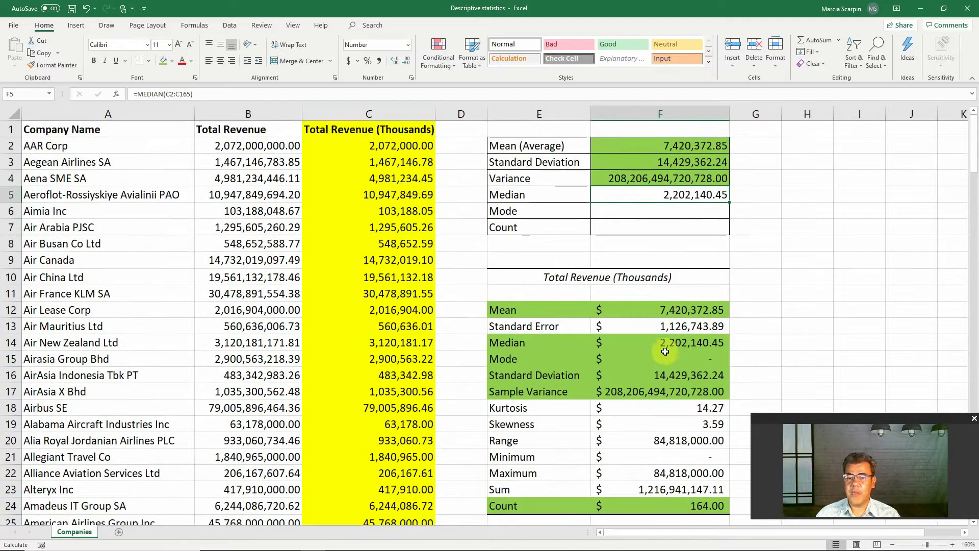
click(163, 60)
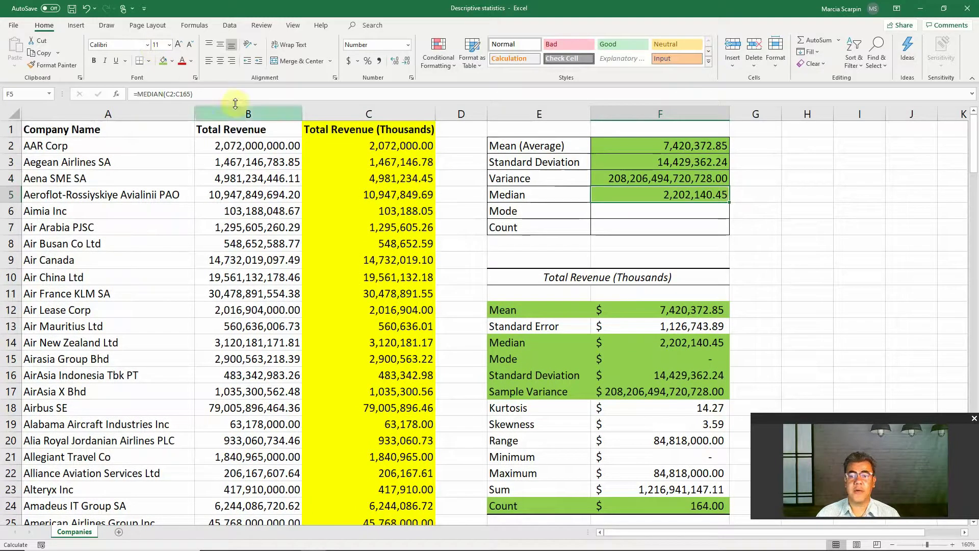
Enter =MODE(C2:C165) in F6 to calculate the mode of the revenue in thousands.
click(645, 213)
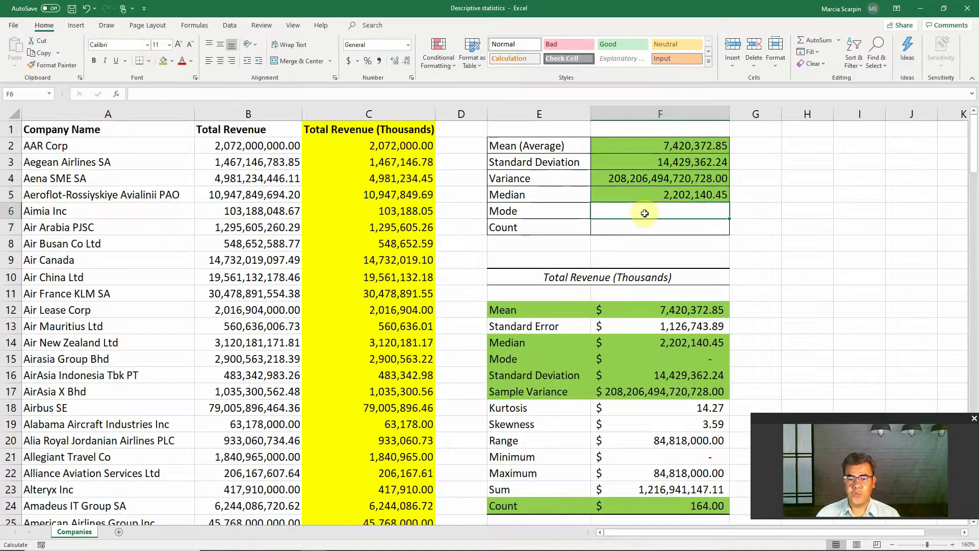
text(=mode)
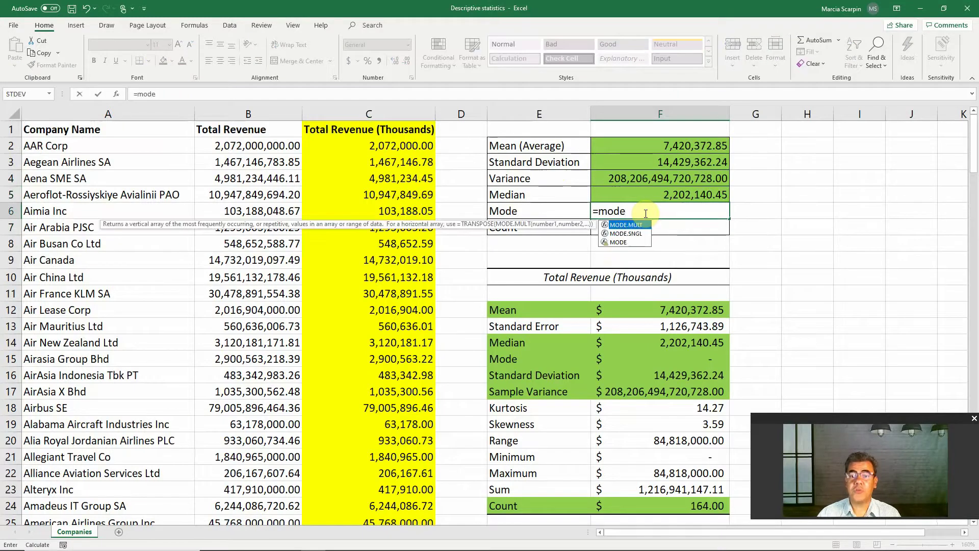
text(()
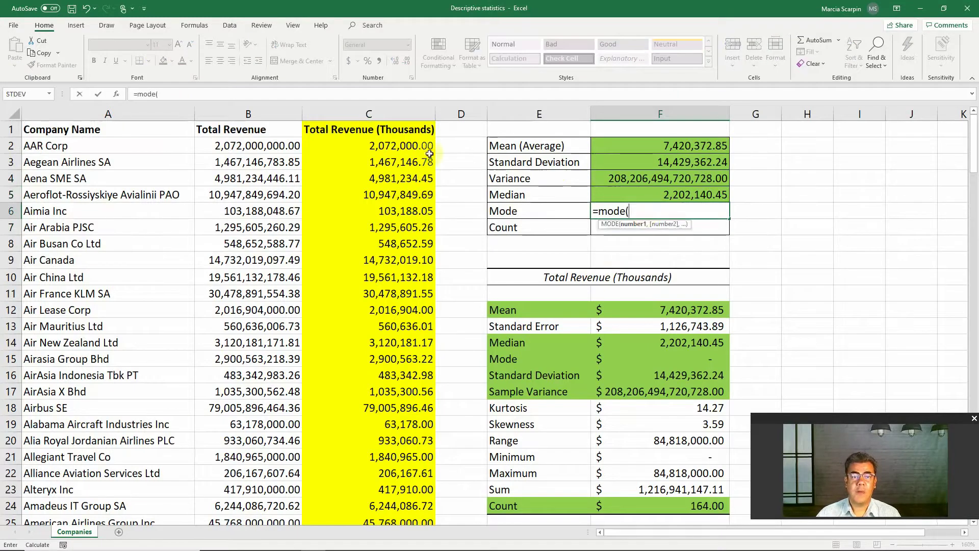
click(403, 144)
key(End)
key(shift+Down)
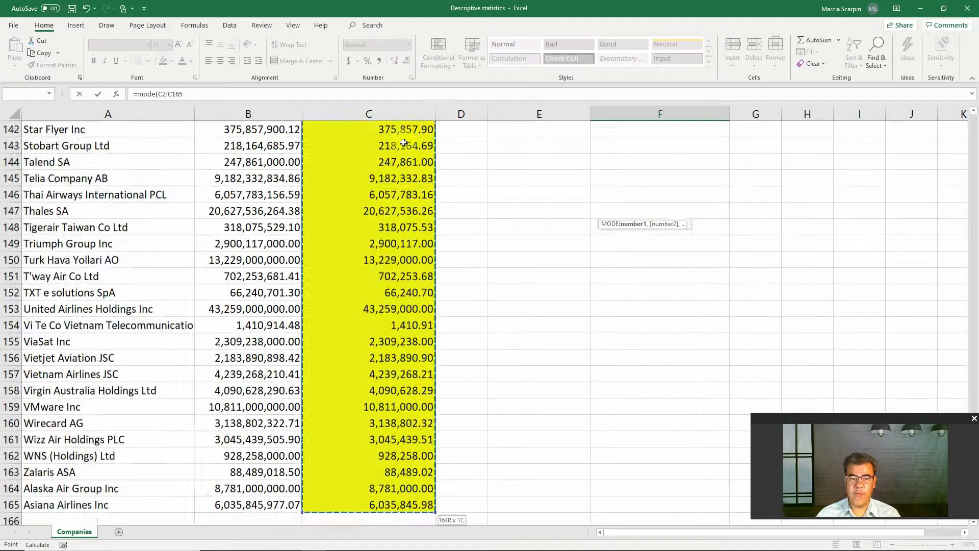
text())
key(Return)
Copy the formatting of the median cell F5 onto the mode in F6 and check it against the ToolPak mode in F15.
key(Up)
key(Up)
key(Up)
key(Up)
key(Down)
key(Down)
key(Down)
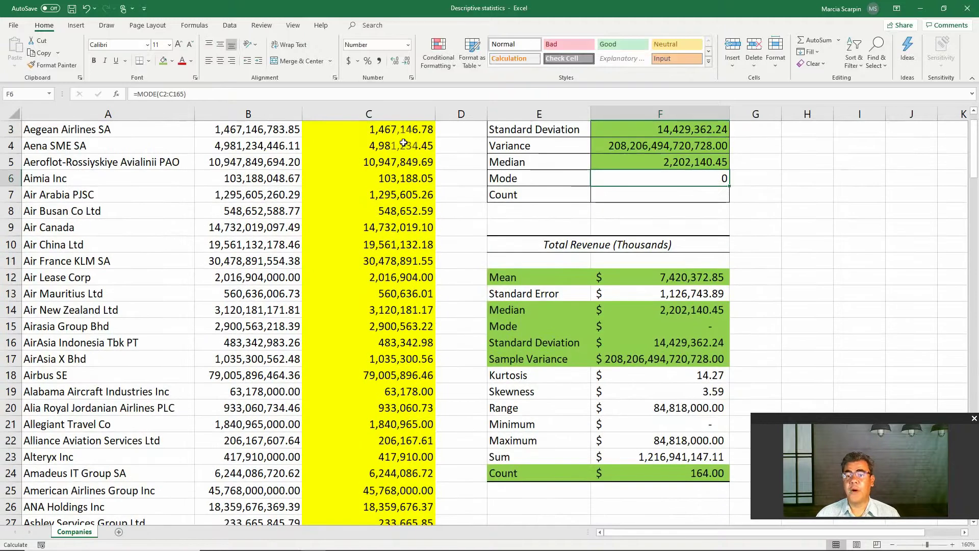
key(Up)
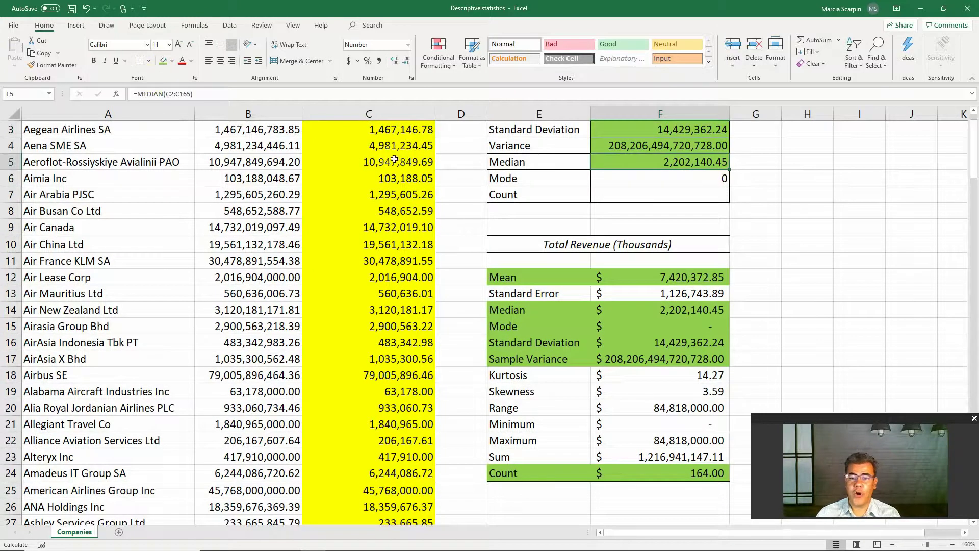
click(648, 175)
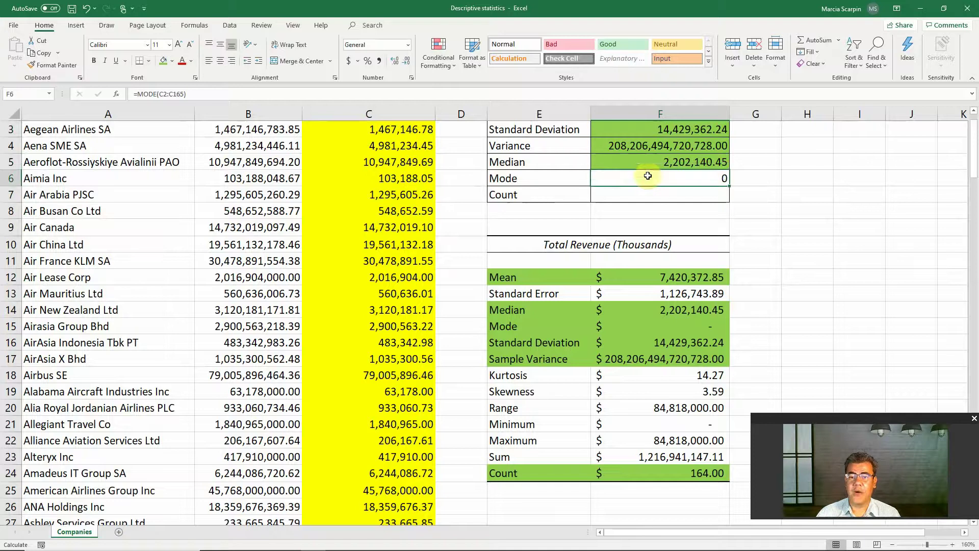
click(657, 160)
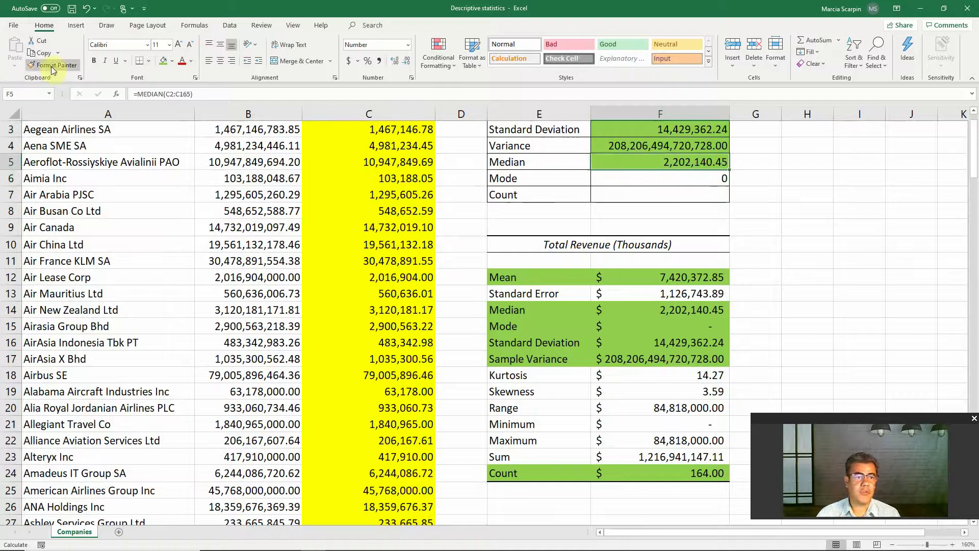
click(53, 66)
click(645, 180)
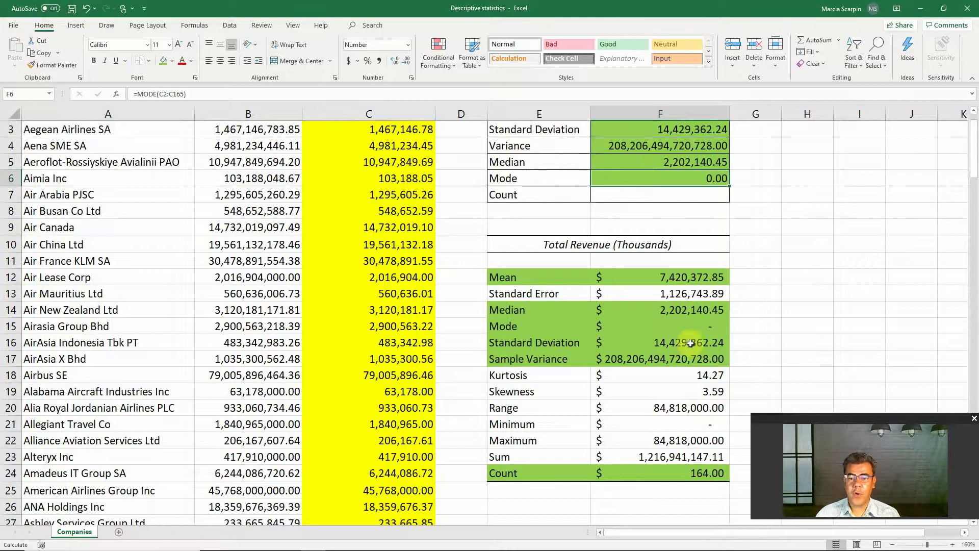
click(690, 327)
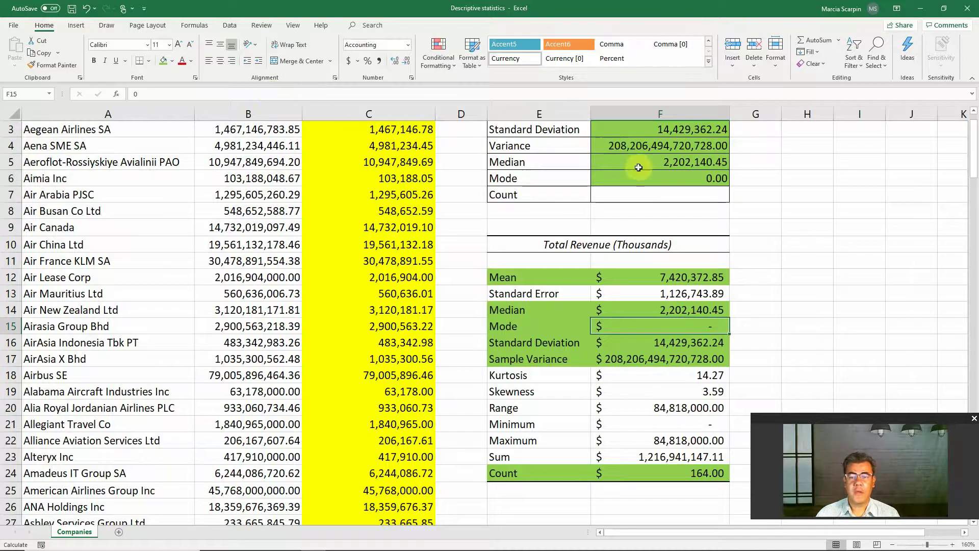
Enter =COUNT(C2:C165) in F7 to count the revenue values in thousands.
click(677, 195)
text(=cou)
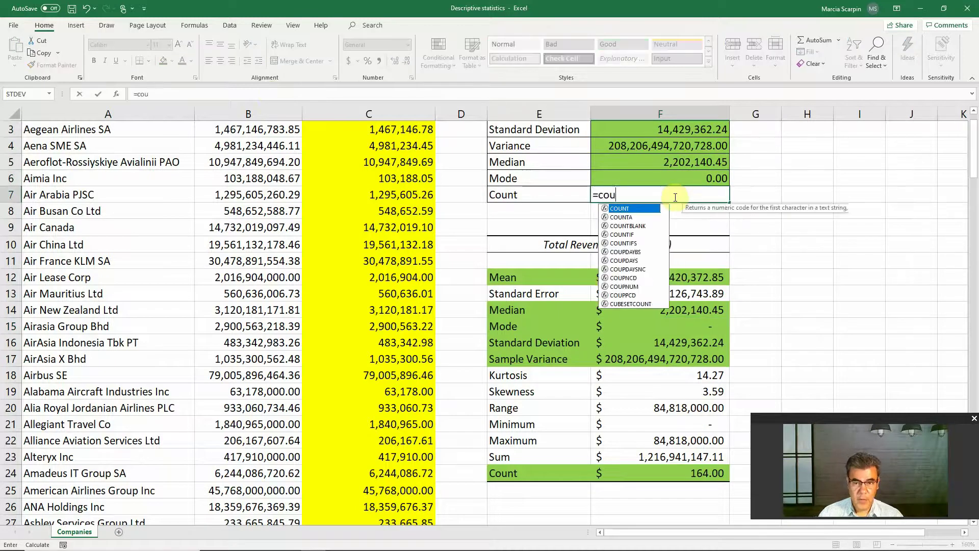
text(nt)
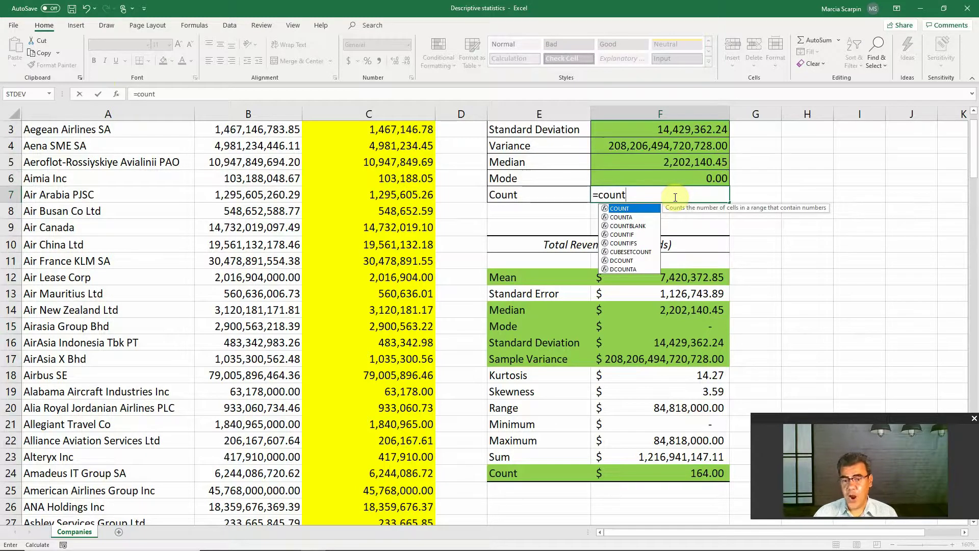
key(Down)
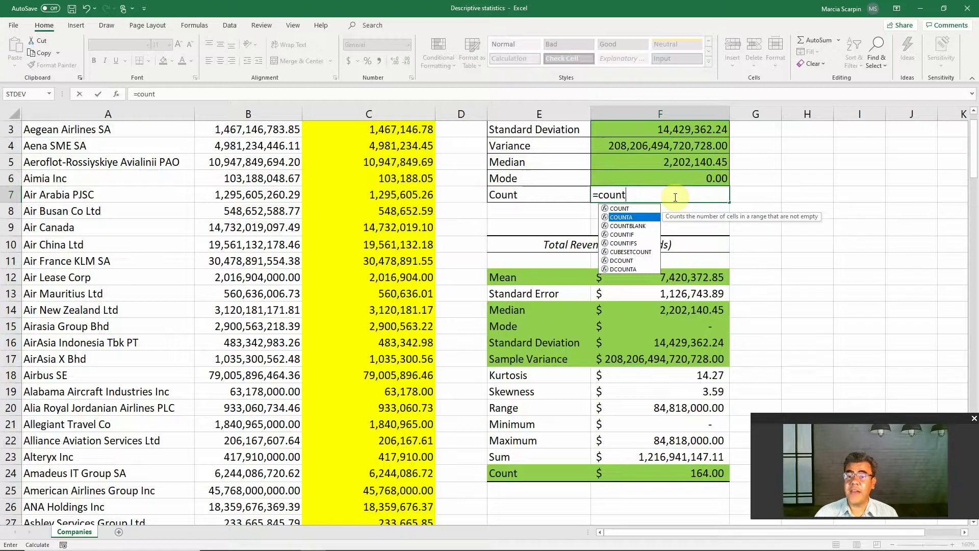
key(Up)
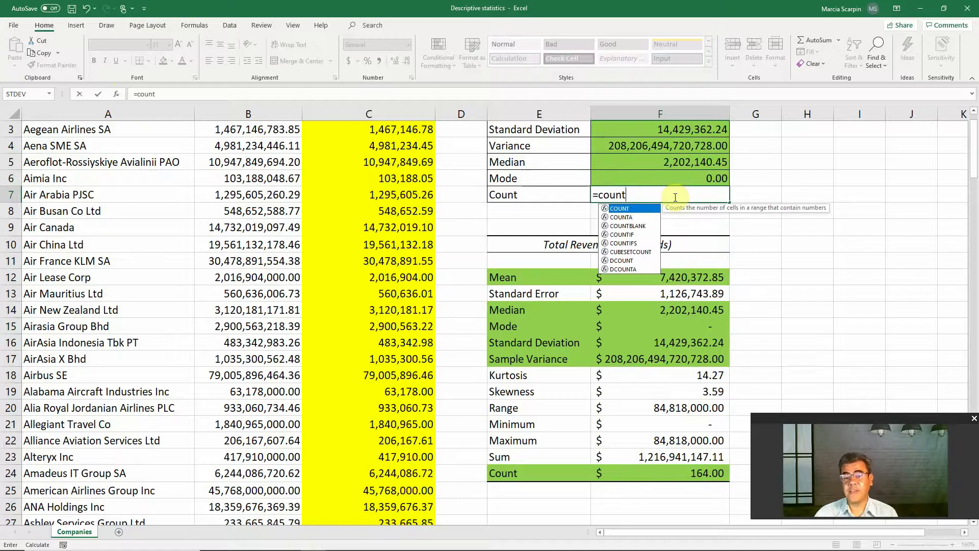
text(()
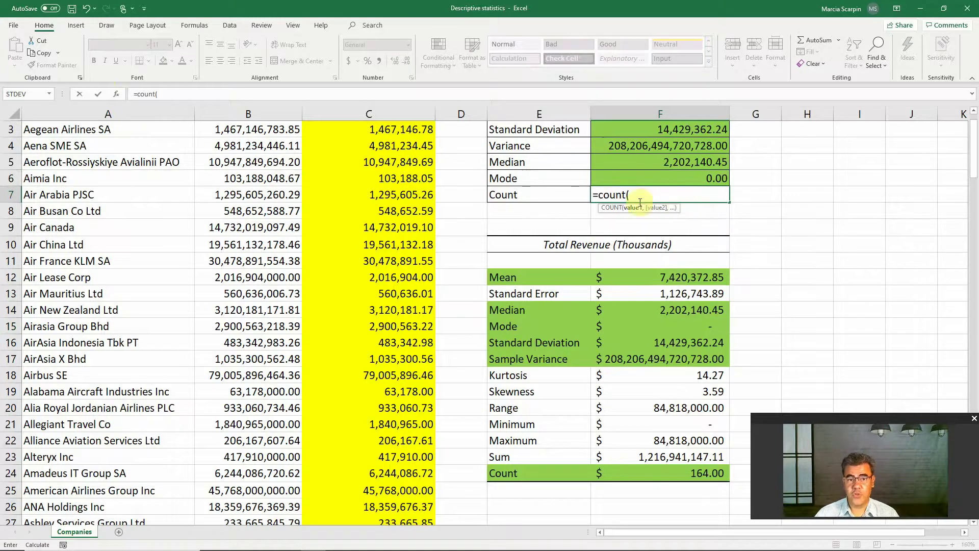
scroll(403, 157, up, 1)
click(407, 146)
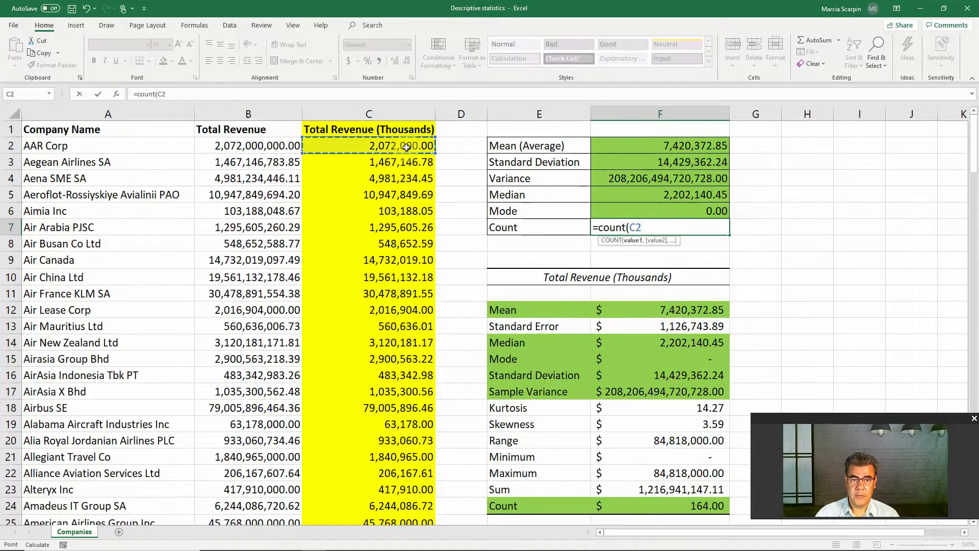
key(ctrl+shift+Down)
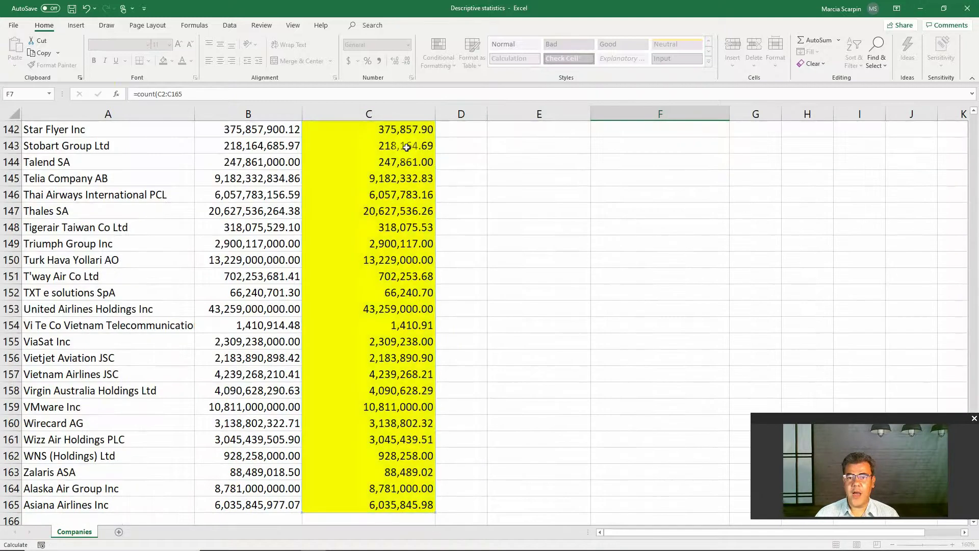
key(shift+Return)
Highlight the count result in F7 with the same light green fill.
key(Down)
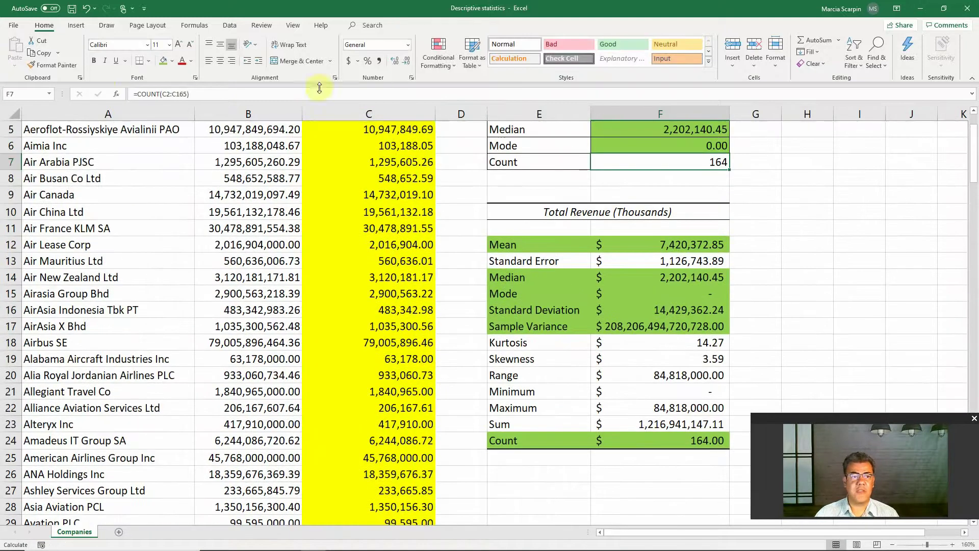
click(163, 61)
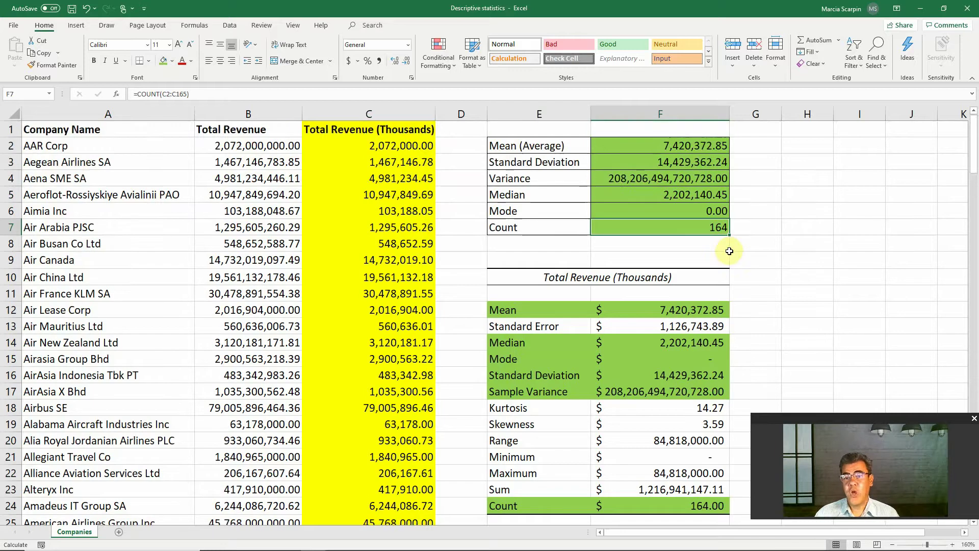
scroll(729, 251, up, 2)
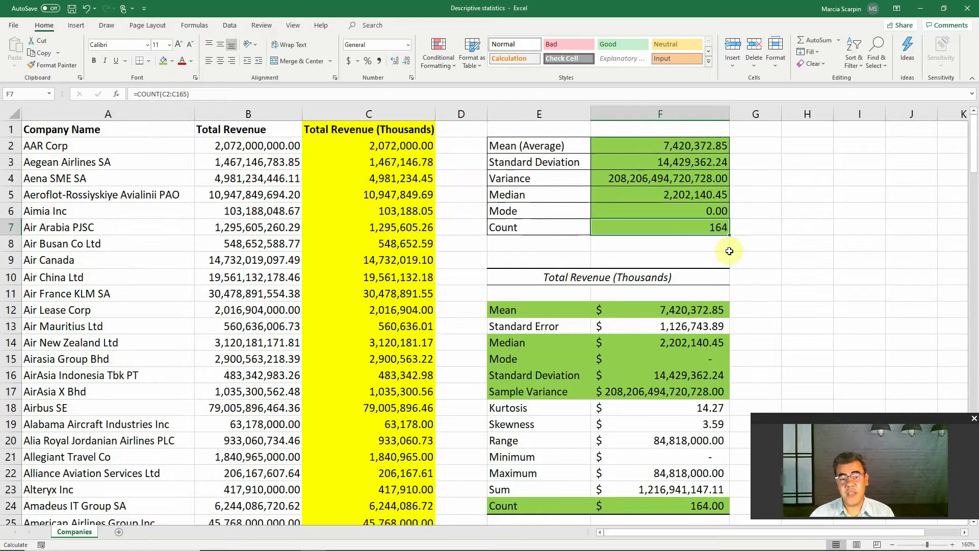
Find the zero-revenue company Drone Delivery Canada Corp in row 60 and delete its entire row.
click(377, 309)
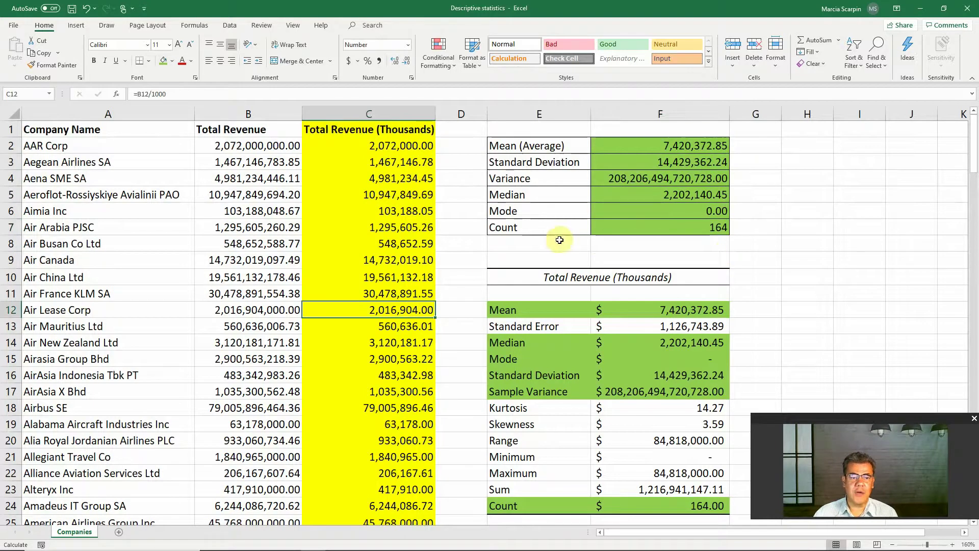
scroll(430, 291, down, 2)
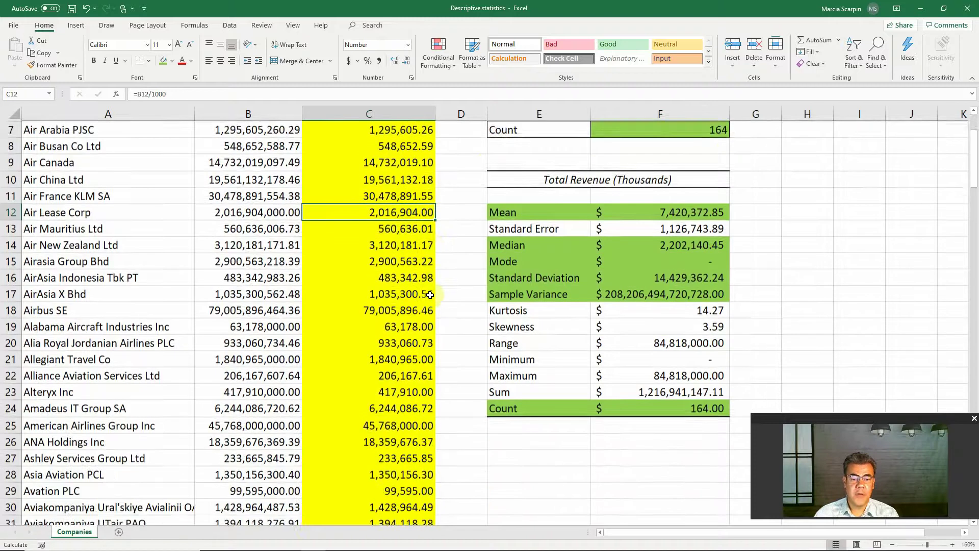
scroll(430, 294, down, 2)
scroll(430, 295, down, 11)
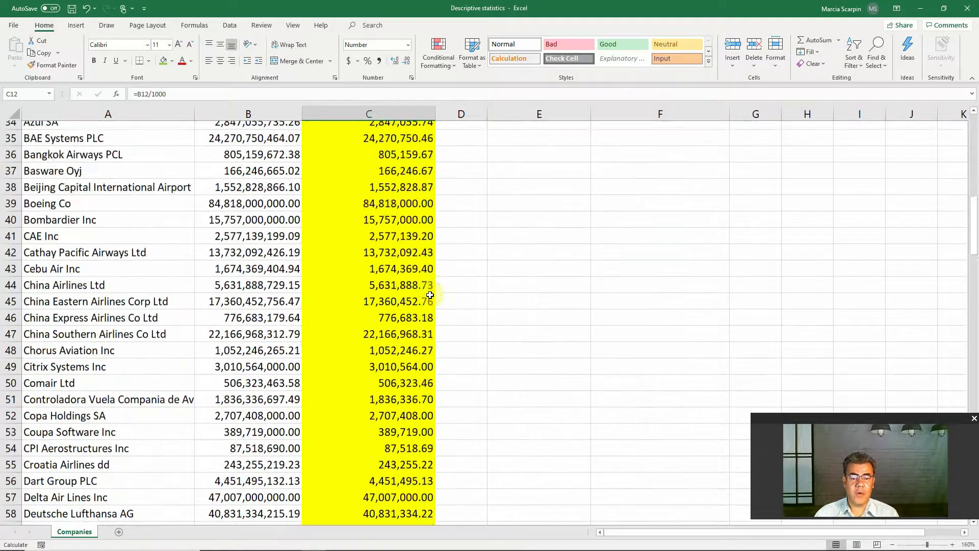
click(411, 406)
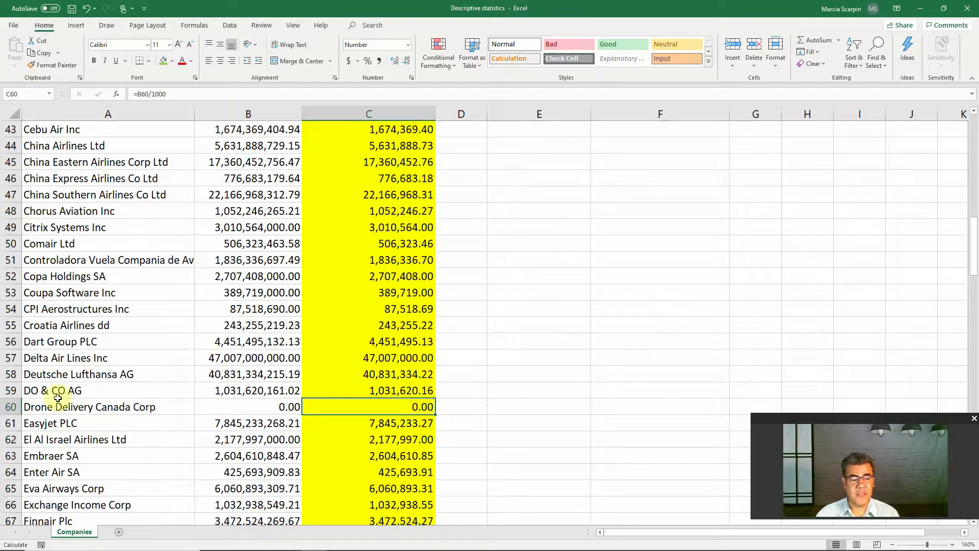
click(11, 407)
right_click(11, 406)
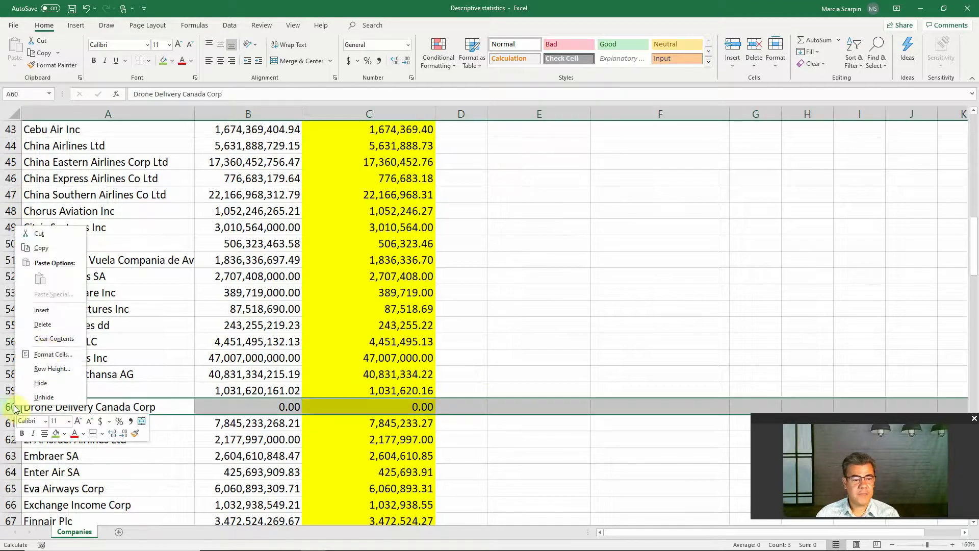
click(47, 324)
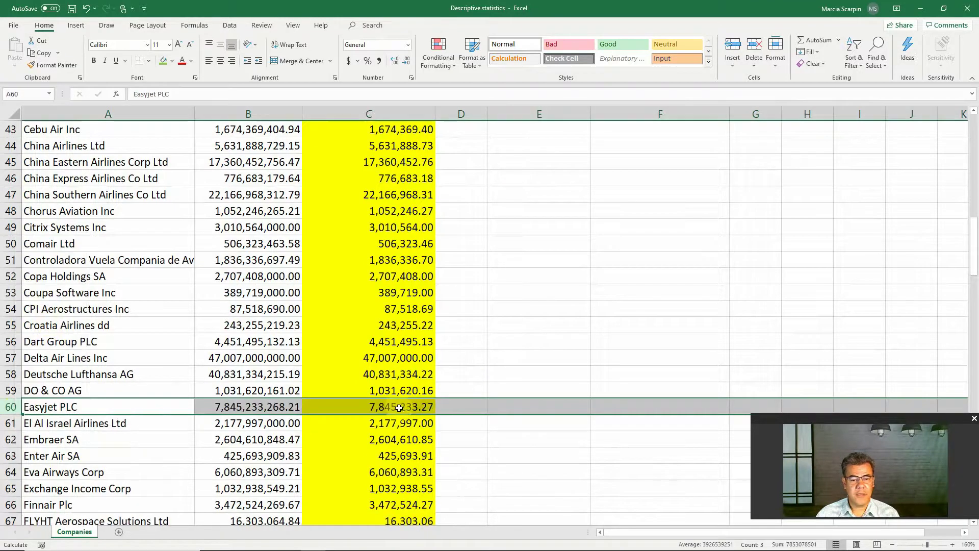
click(399, 405)
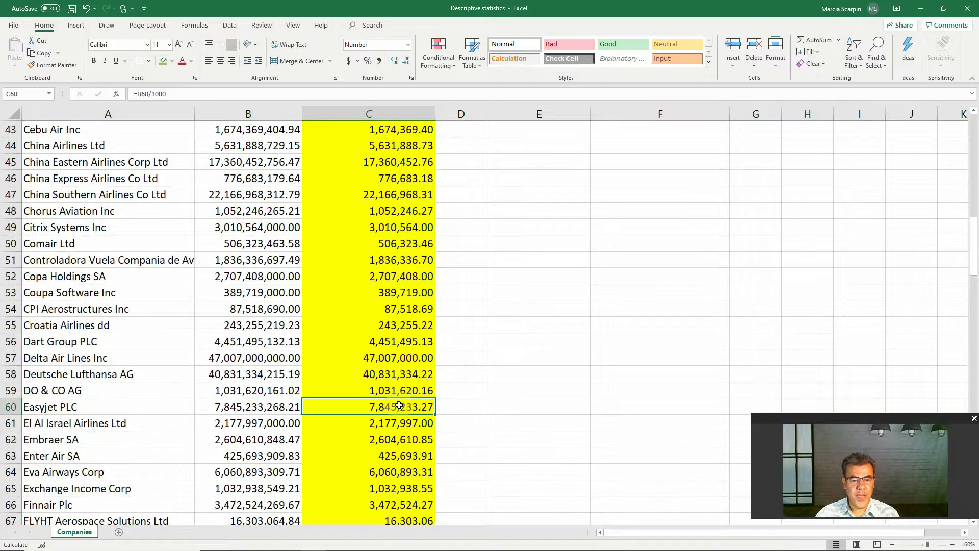
Look further down the revenue column for Regional Express Holdings Ltd, the zero-revenue company in row 124, and delete its entire row.
scroll(399, 406, down, 5)
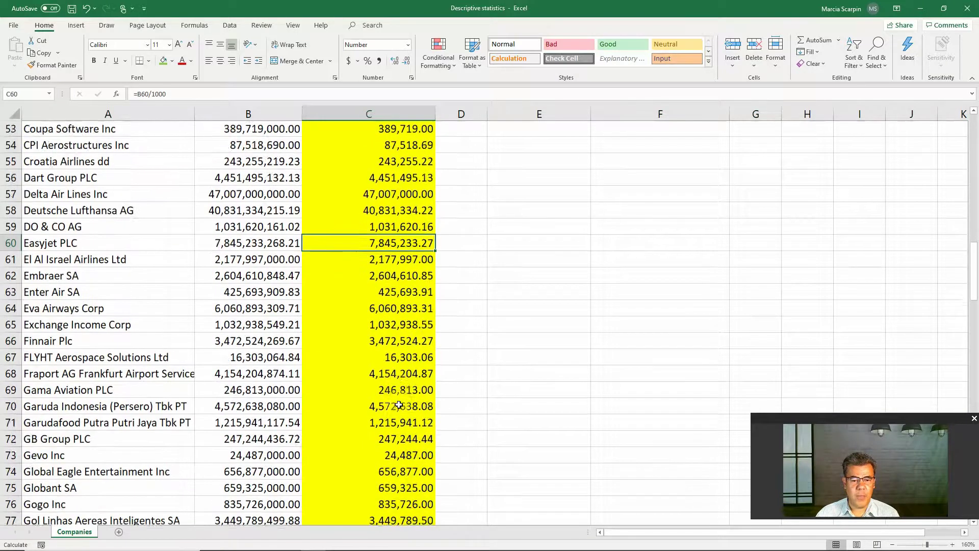
scroll(399, 406, up, 1)
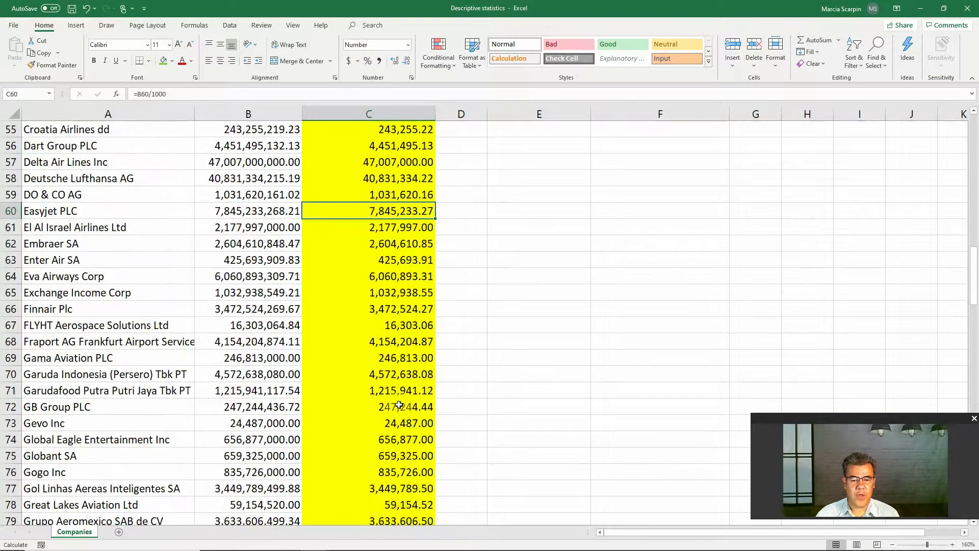
scroll(399, 405, down, 2)
click(399, 405)
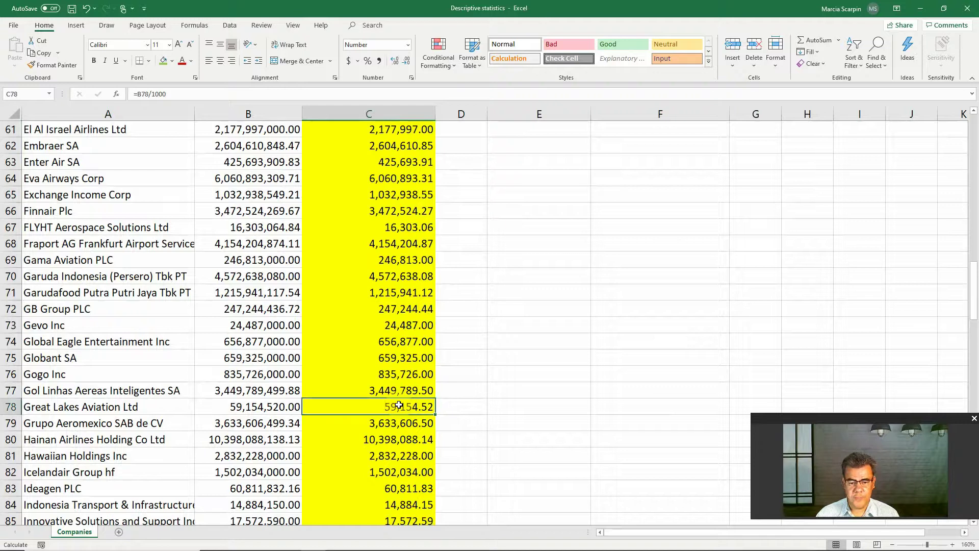
key(Down)
key(Down)
key(Down)
key(Down)
key(Down)
key(Down)
key(Down)
key(Down)
key(Down)
key(Down)
key(Down)
key(Down)
key(Down)
key(Down)
key(Down)
key(Down)
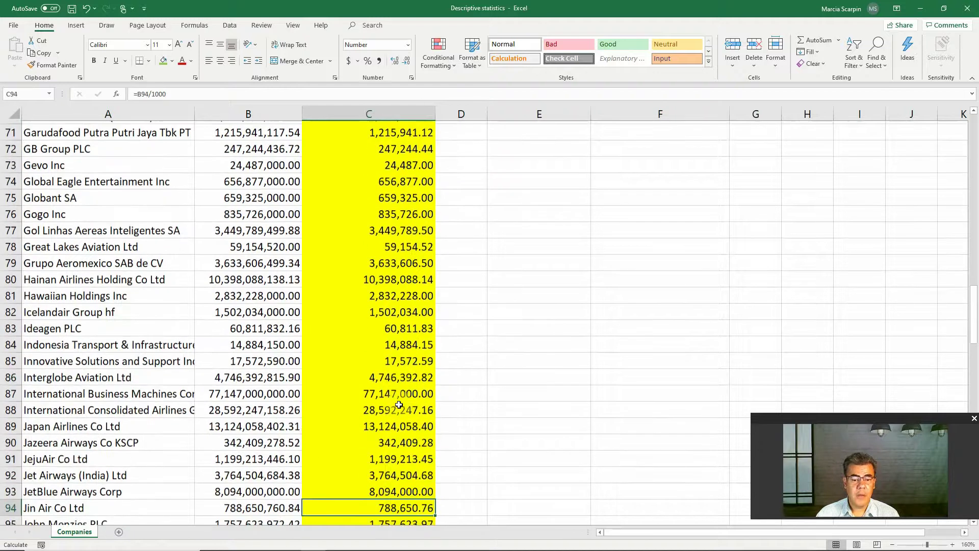
key(Down)
key(Down)
key(Down)
key(Down)
key(Down)
key(Down)
key(Down)
key(Down)
key(Down)
key(Down)
key(Down)
key(Down)
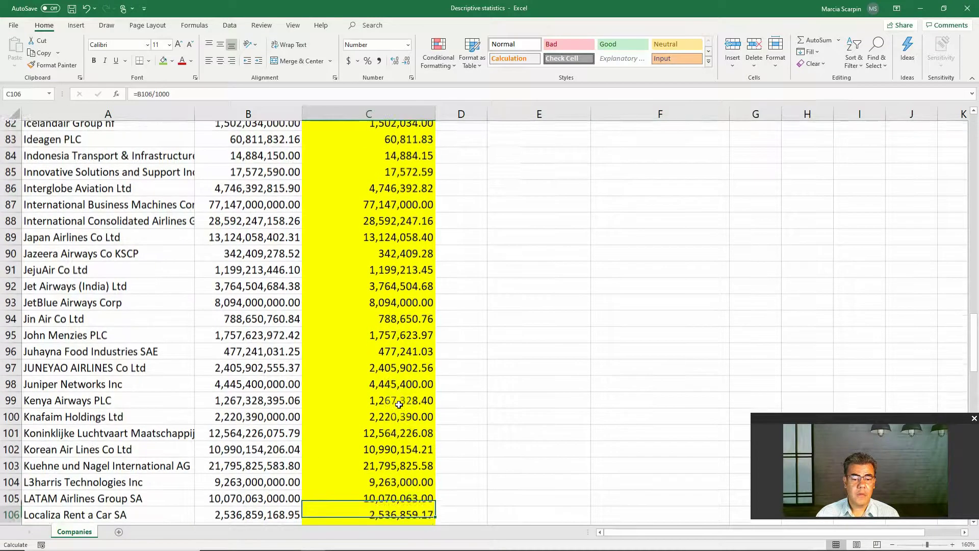
key(Down)
key(Down)
key(Down)
key(Down)
key(Down)
key(Down)
key(Down)
key(Down)
key(Down)
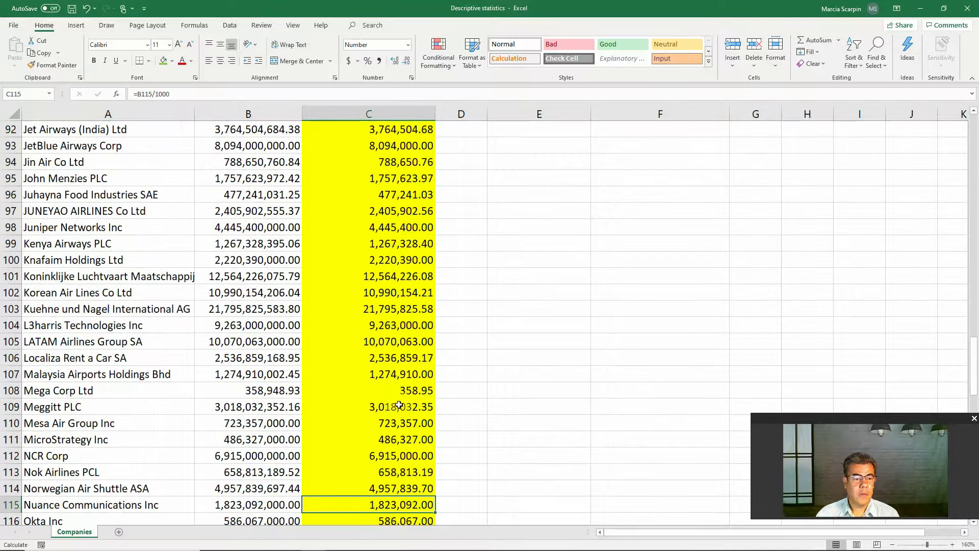
key(Down)
key(Down)
key(Down)
key(Down)
key(Down)
key(Down)
key(Down)
key(Down)
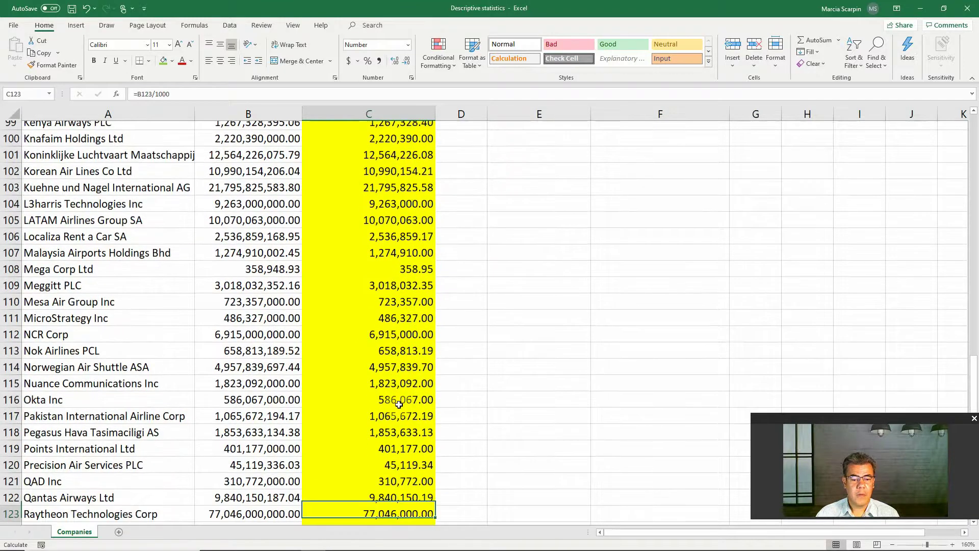
key(Down)
scroll(440, 466, down, 7)
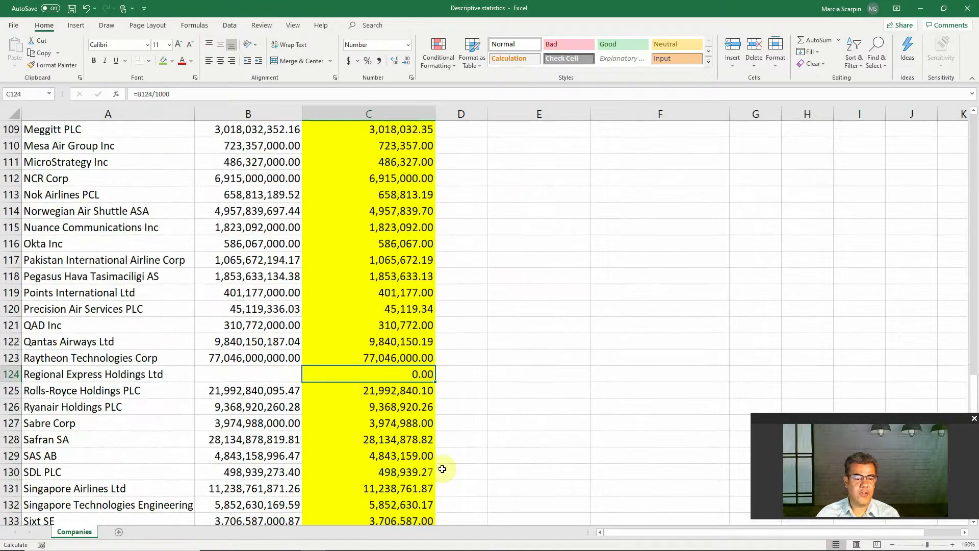
scroll(443, 467, down, 2)
scroll(444, 357, up, 5)
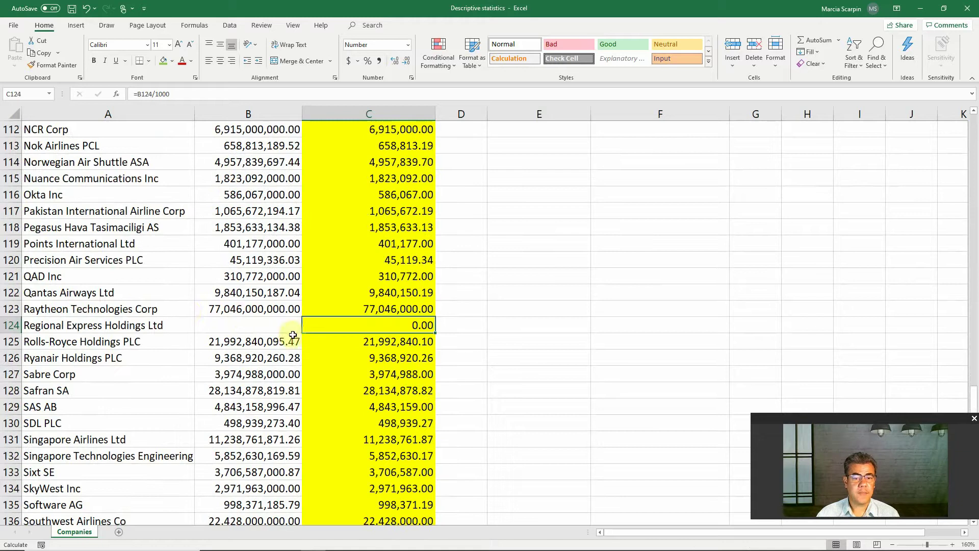
click(19, 320)
right_click(19, 321)
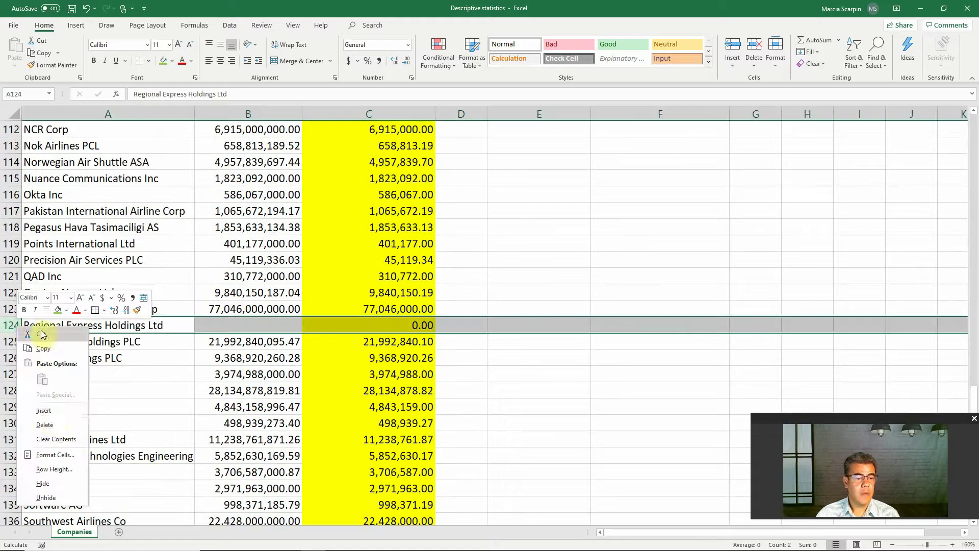
click(189, 421)
key(ctrl+minus)
click(382, 390)
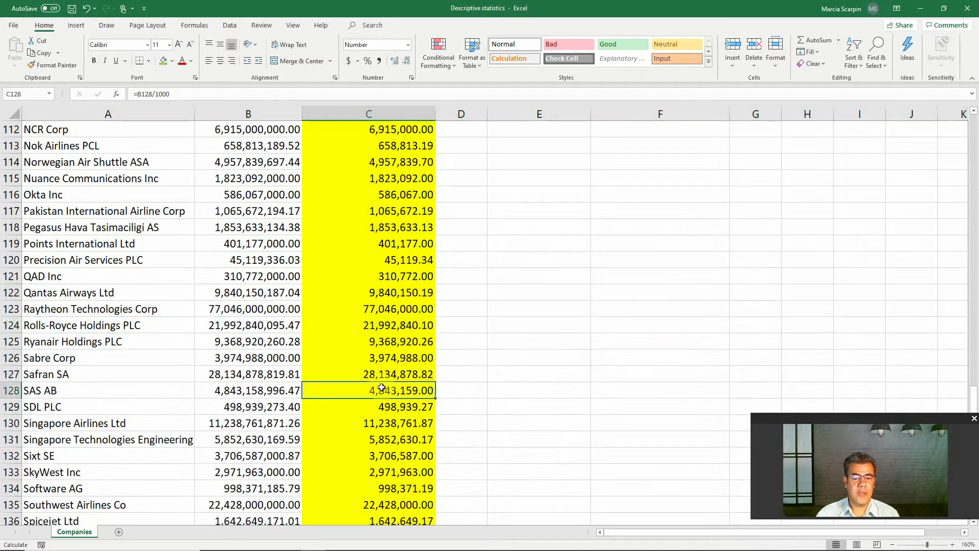
Scan the remaining revenue rows to the end of the list for further zero values and return to the statistics table.
scroll(381, 388, down, 7)
scroll(382, 387, down, 2)
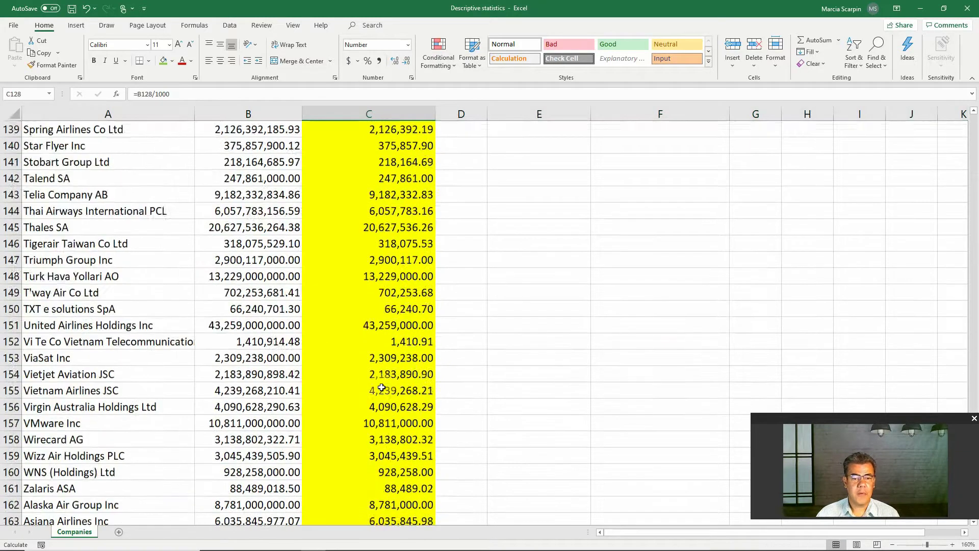
scroll(381, 387, down, 3)
scroll(382, 388, up, 11)
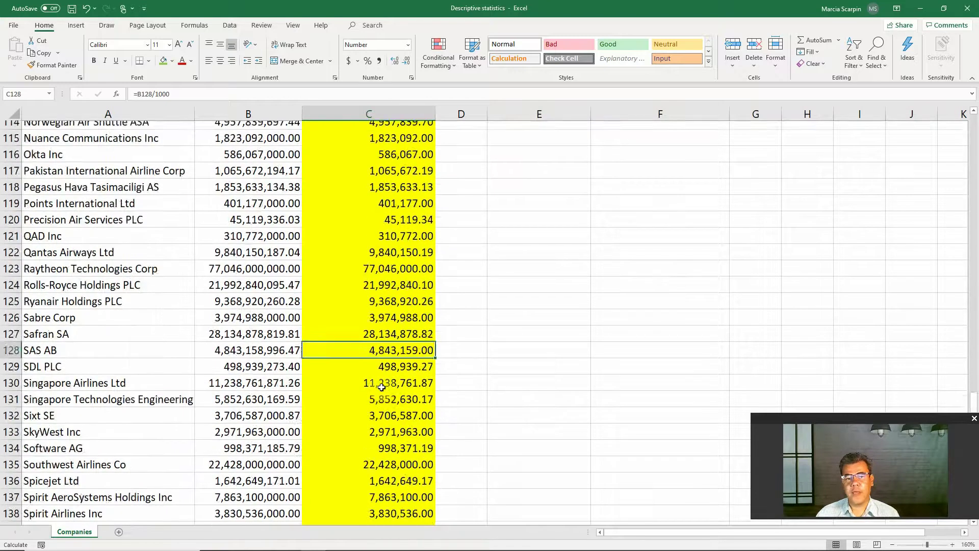
scroll(382, 387, up, 18)
scroll(382, 388, up, 20)
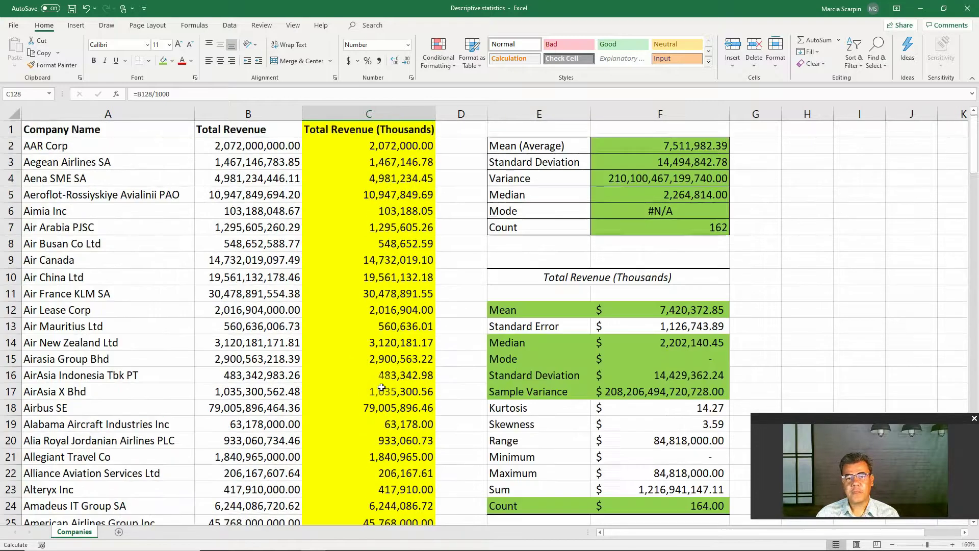
Inspect the mode formula in F6 and the mean formula in F2, and compare them with the contents of the ToolPak mean in F12.
click(665, 211)
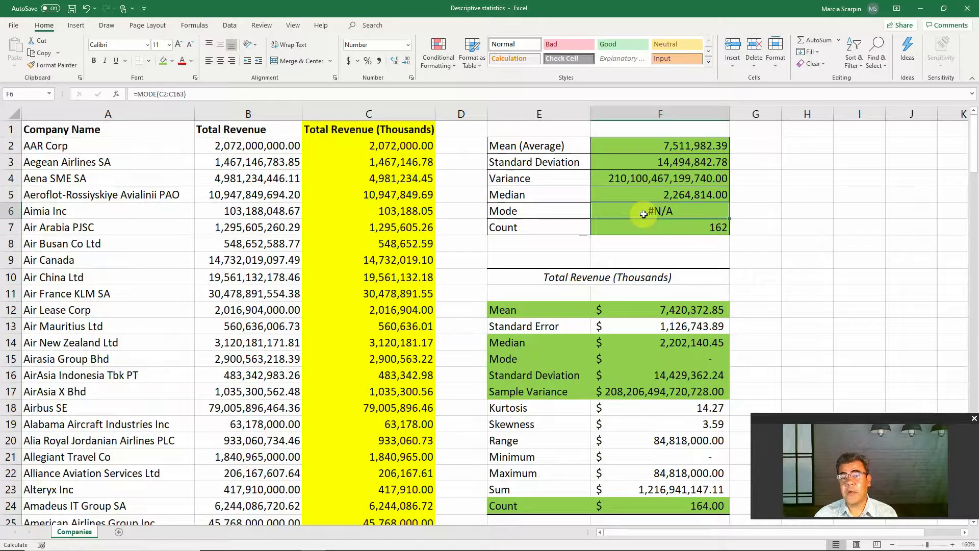
click(661, 144)
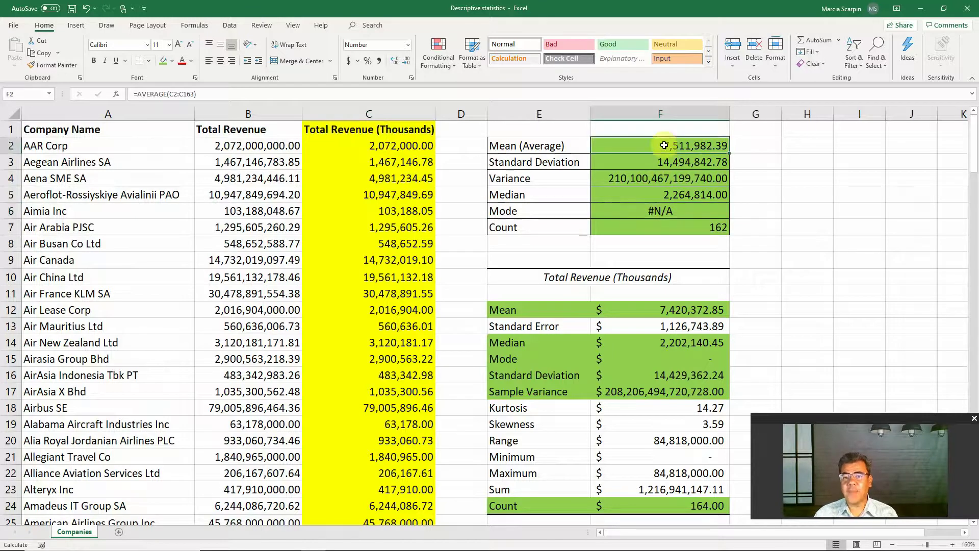
double_click(665, 312)
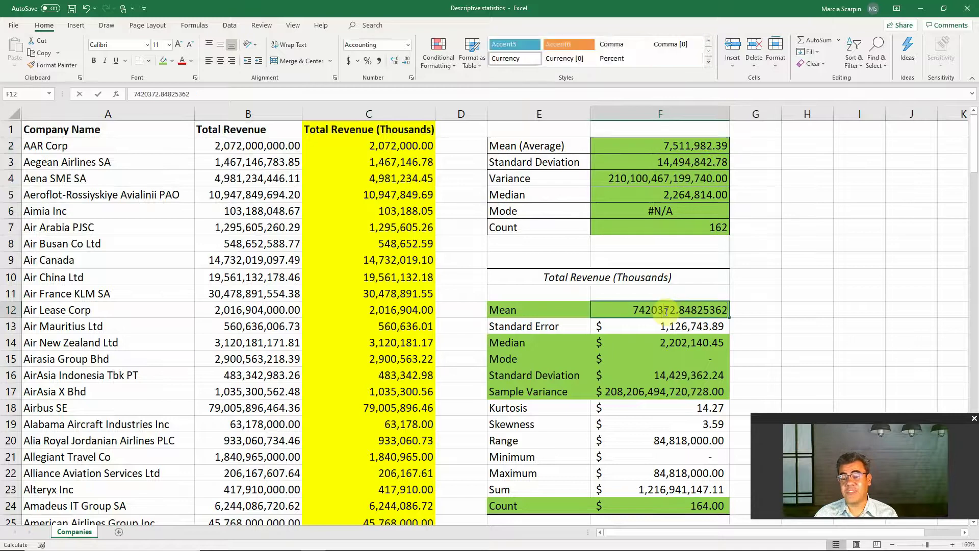
click(798, 328)
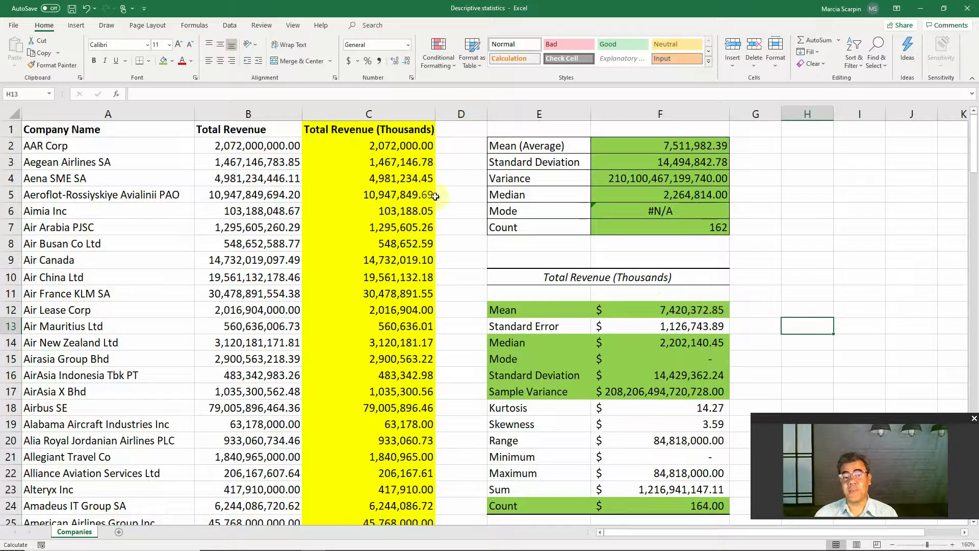
Replace AAR Corp's total revenue in thousands in C2 with 50,000,000.
click(363, 149)
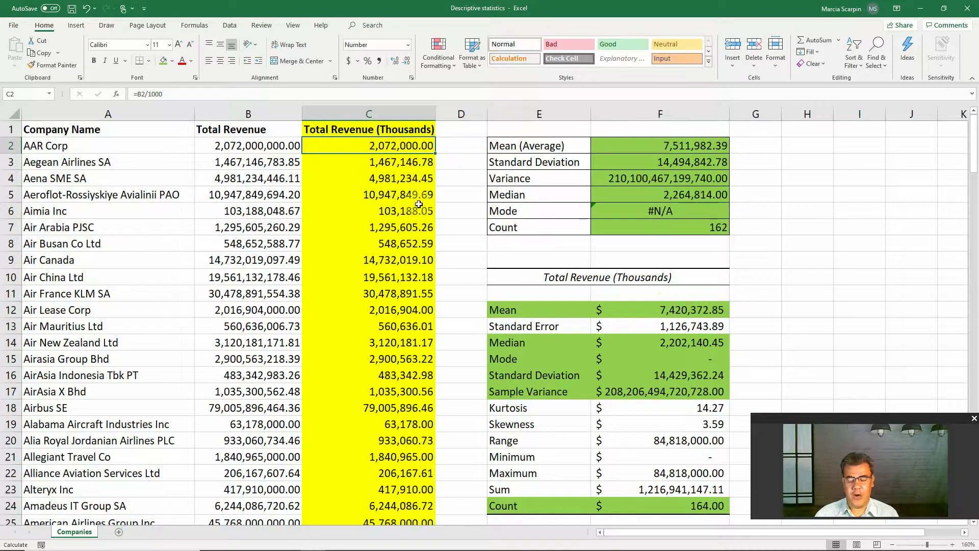
text(5)
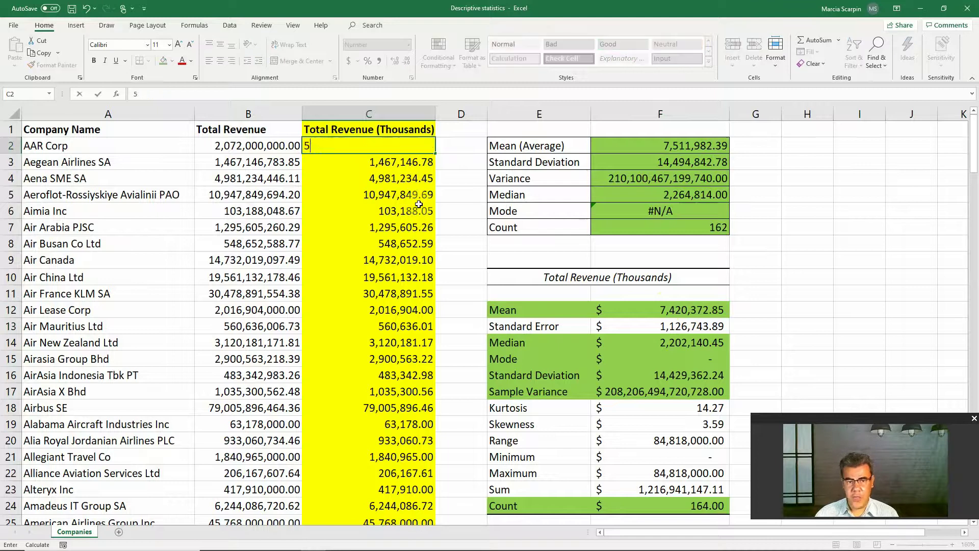
text(0,000,000)
key(Return)
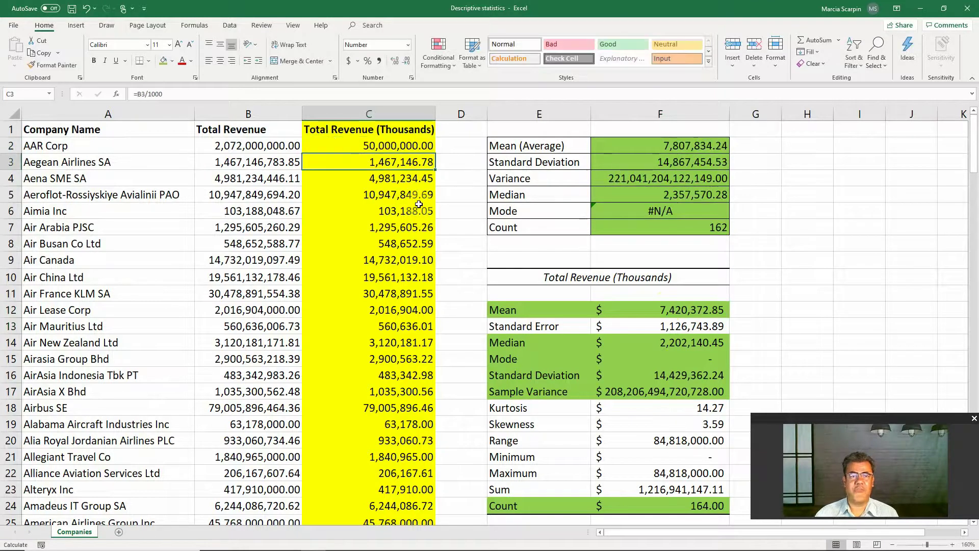
Compare the mean formula in F2 with the contents of the ToolPak mean, standard error and median in F12:F14.
click(648, 152)
mouse_move(648, 152)
mouse_down()
mouse_move(649, 225)
mouse_move(663, 152)
mouse_up()
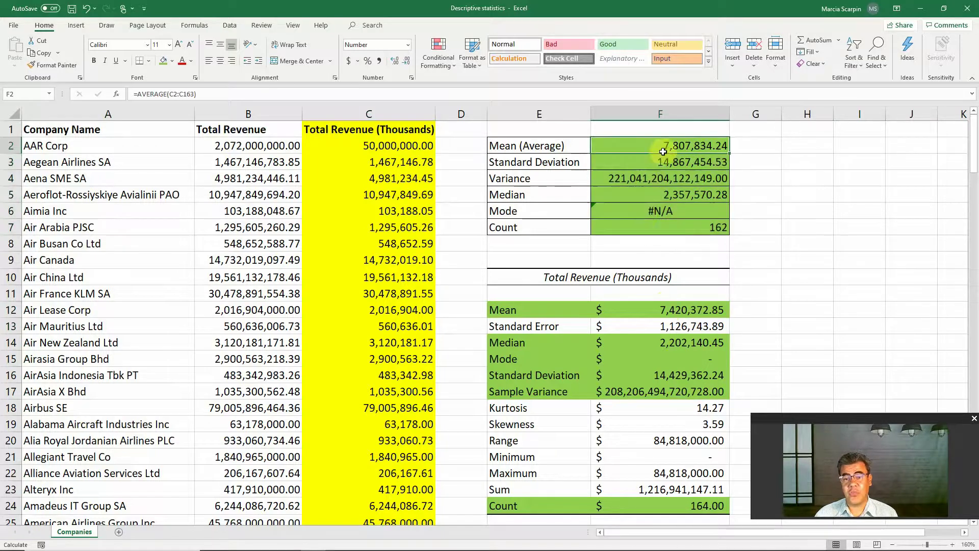
click(629, 314)
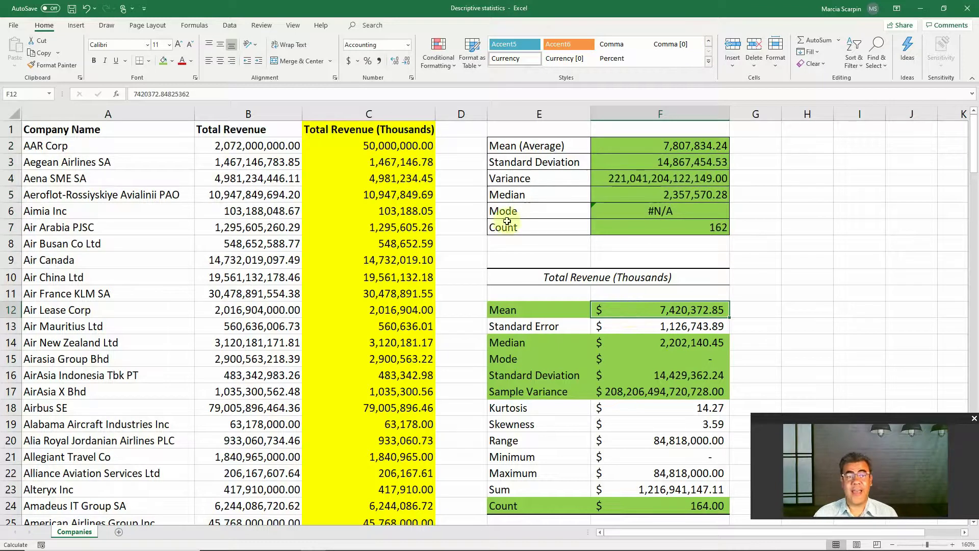
click(228, 26)
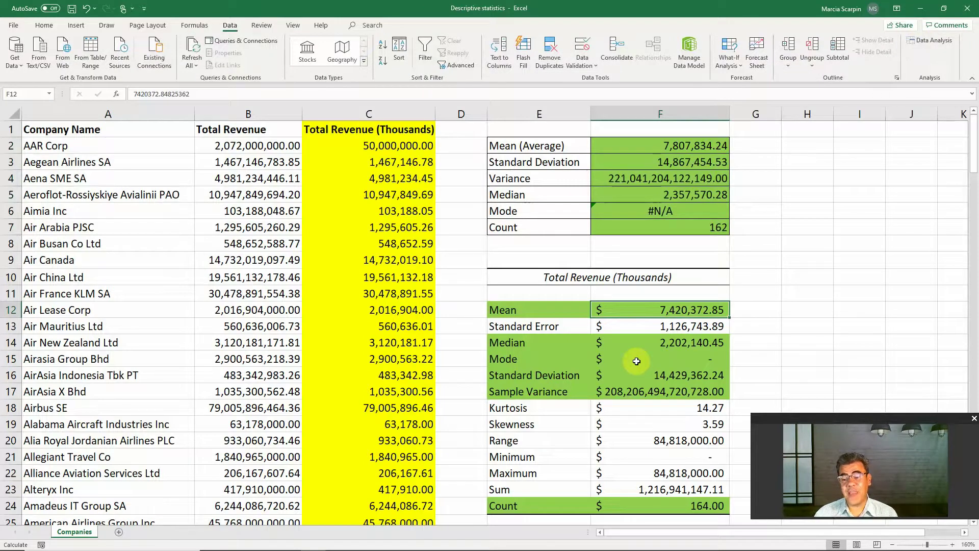
click(652, 344)
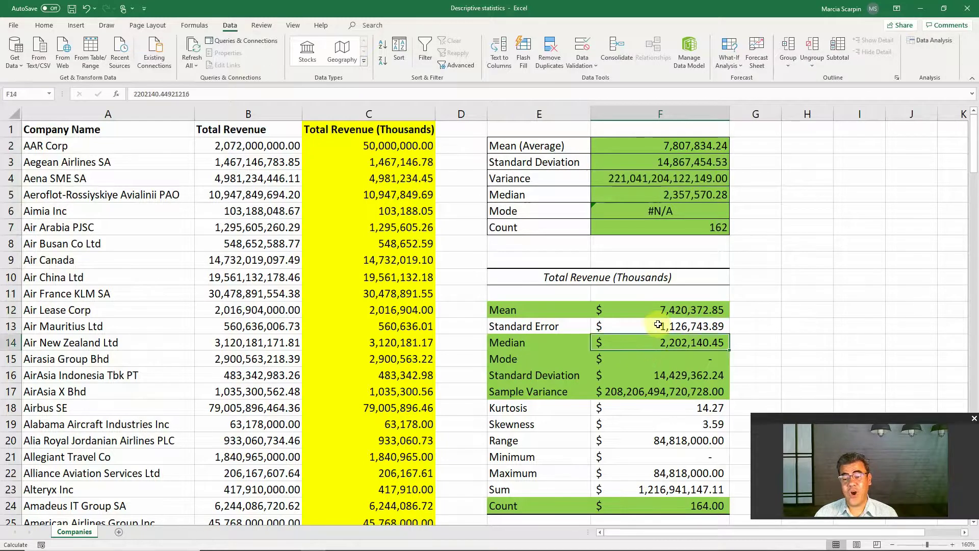
click(658, 326)
click(661, 312)
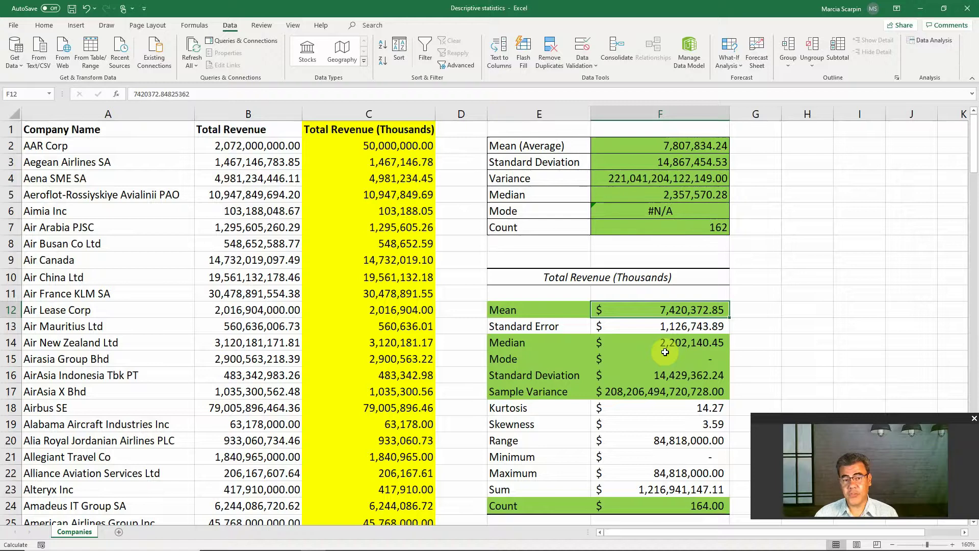
Undo the overwritten revenue in C2 and check the contents of the ToolPak median in F14.
key(ctrl+z)
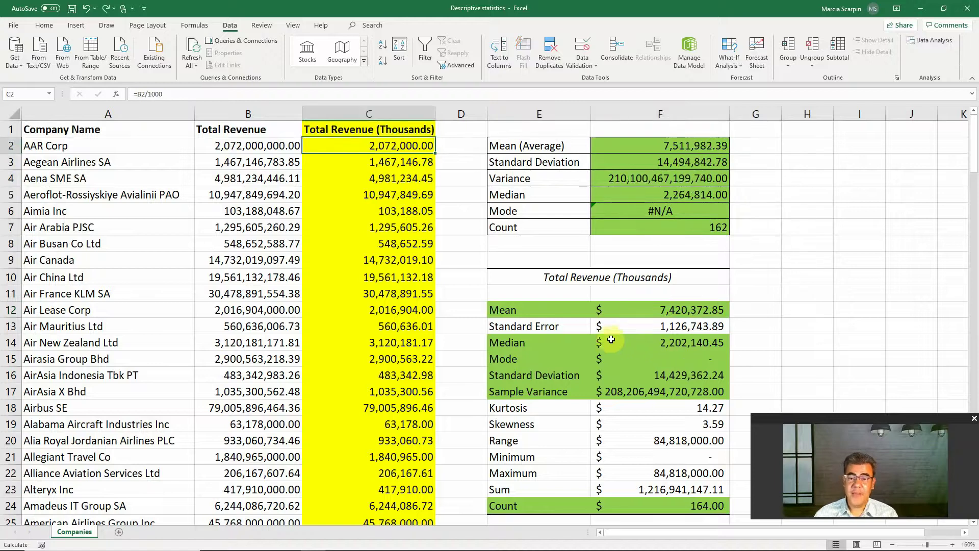
double_click(618, 341)
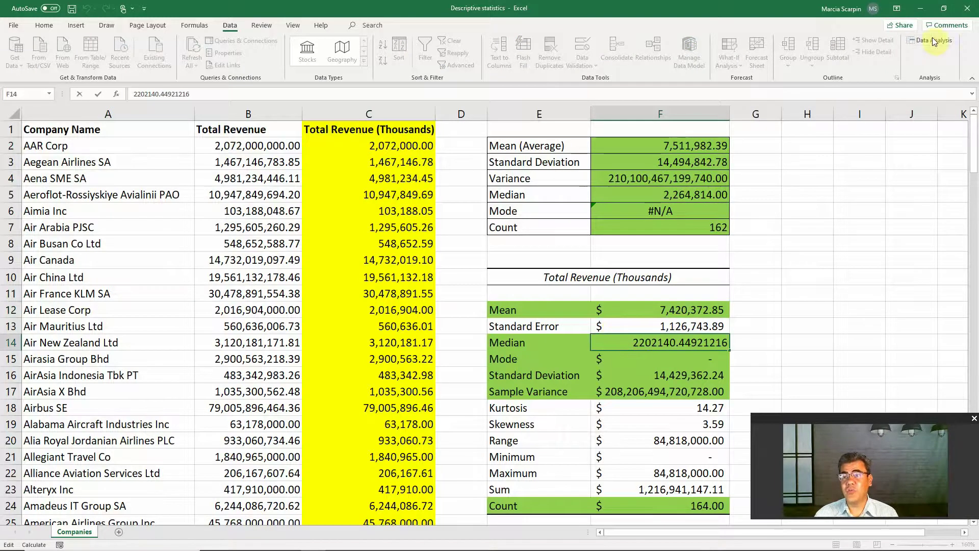
click(745, 304)
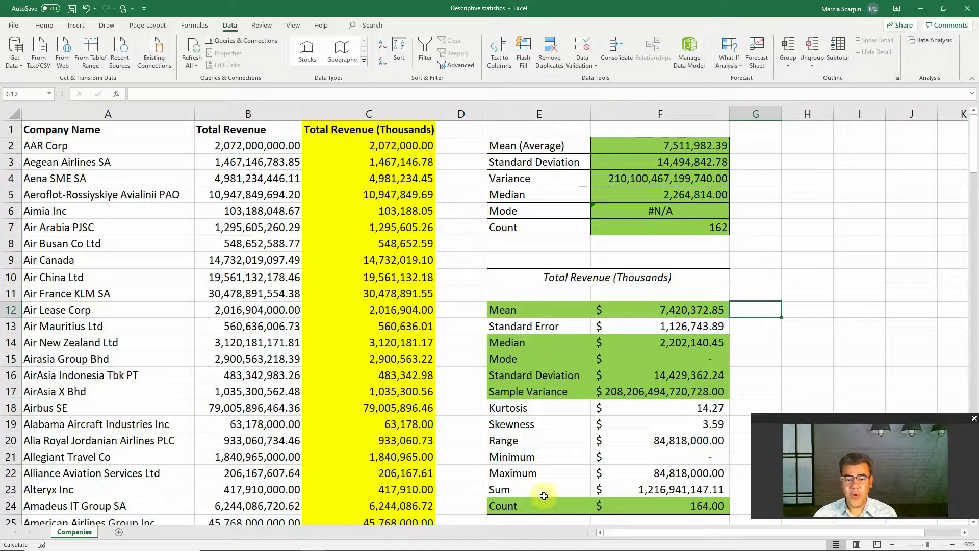
Fill the Minimum and Maximum rows of the ToolPak table, E21:F22, with green.
click(514, 462)
shift+click(621, 467)
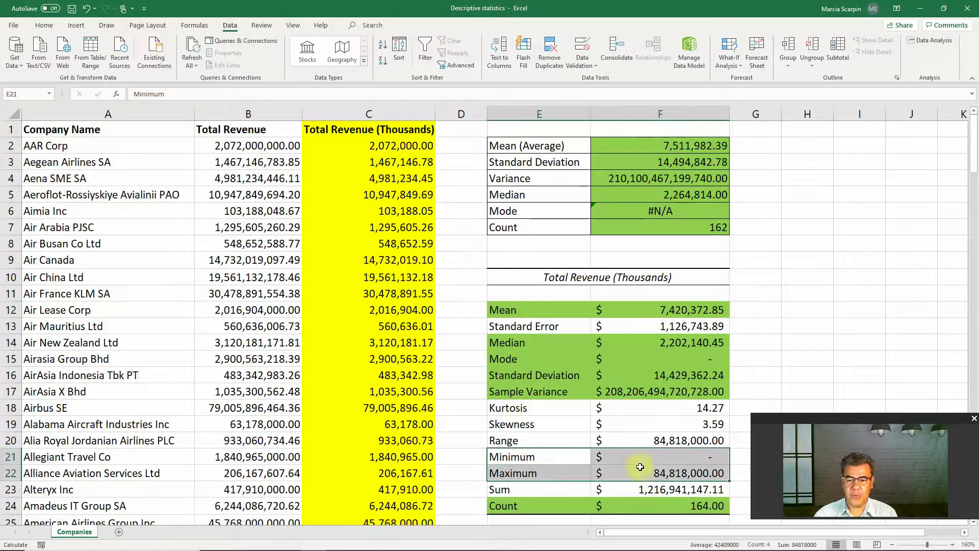
click(49, 27)
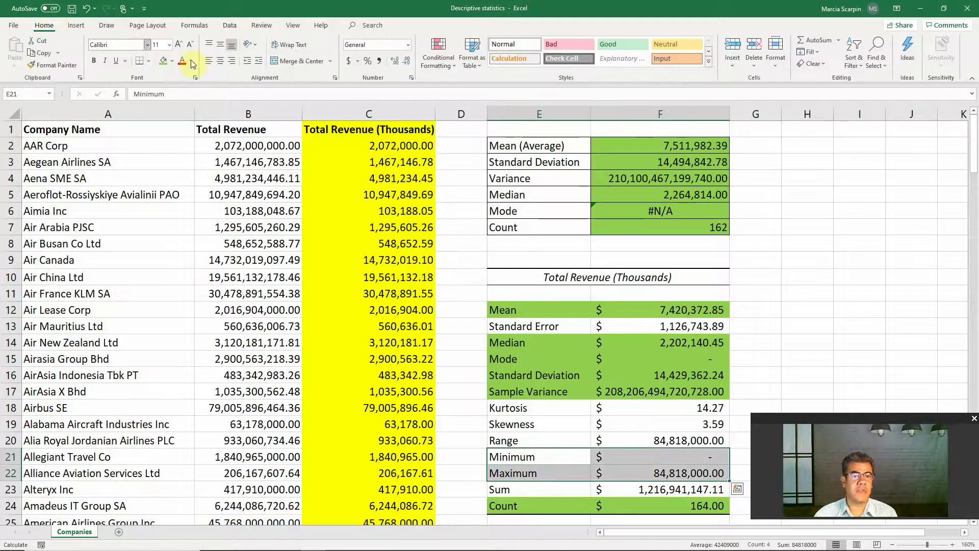
click(163, 61)
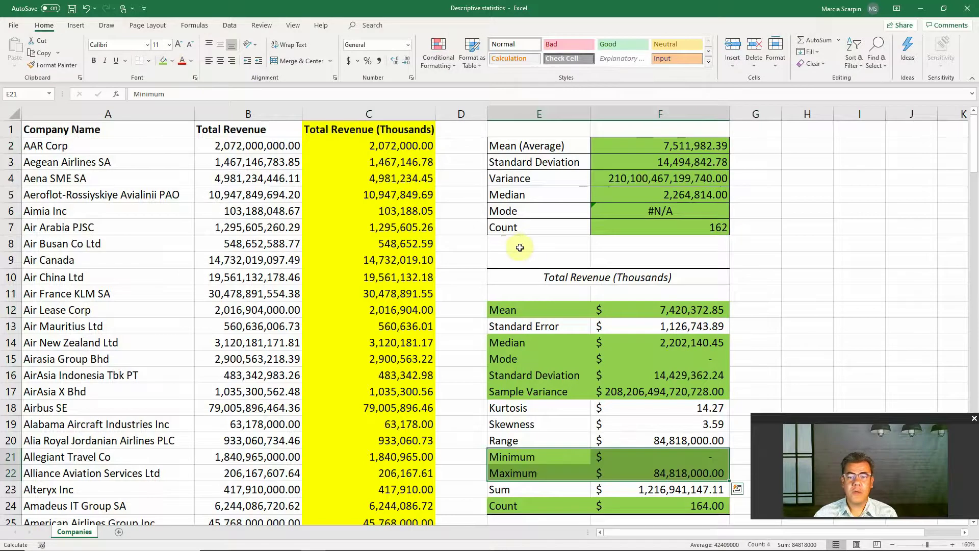
Insert blank cells at E8:F9, shifting the cells below down, and move the Count row to E9:F9.
drag(520, 247, 639, 256)
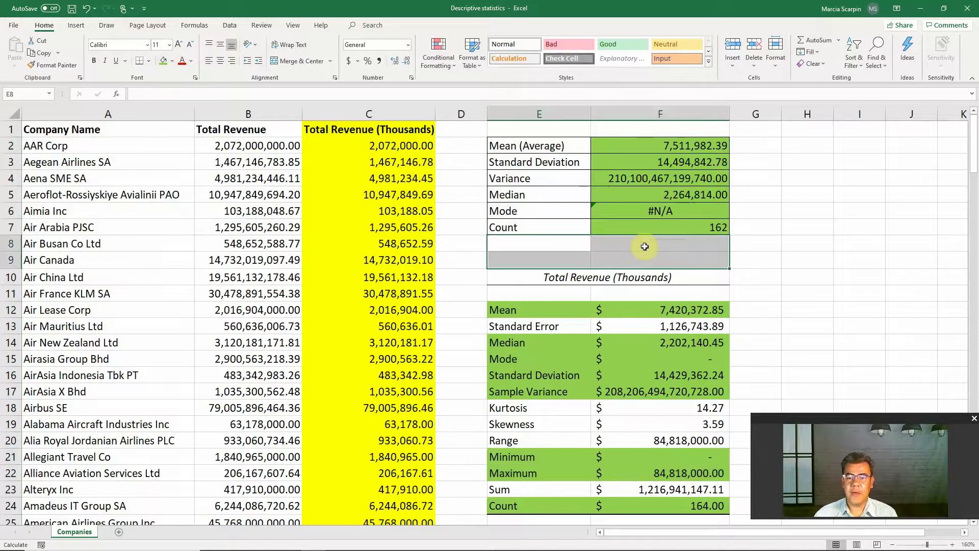
right_click(644, 245)
click(676, 347)
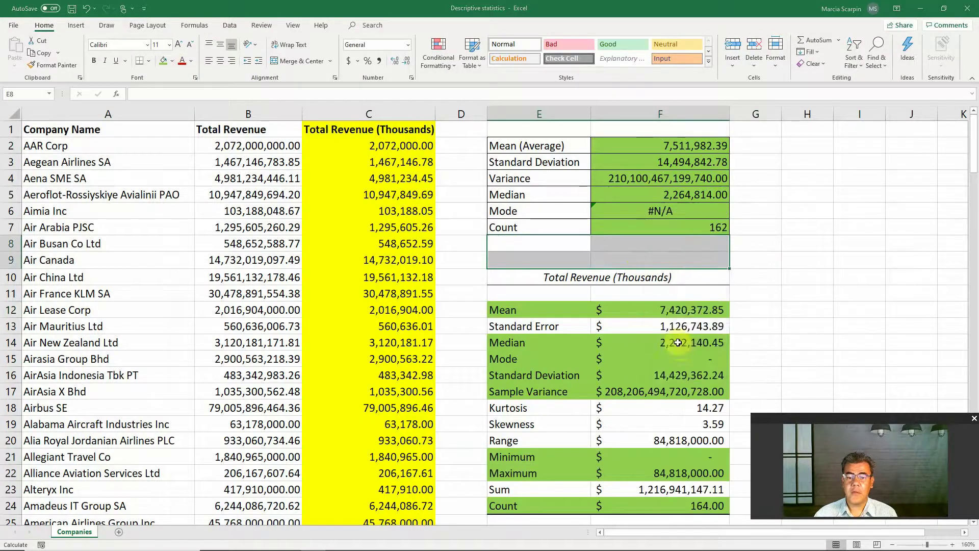
click(657, 370)
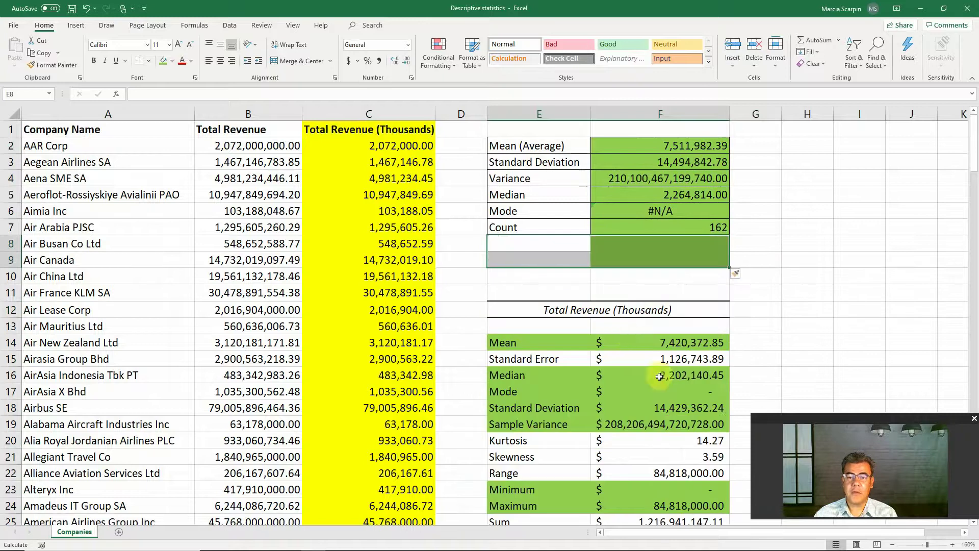
click(531, 240)
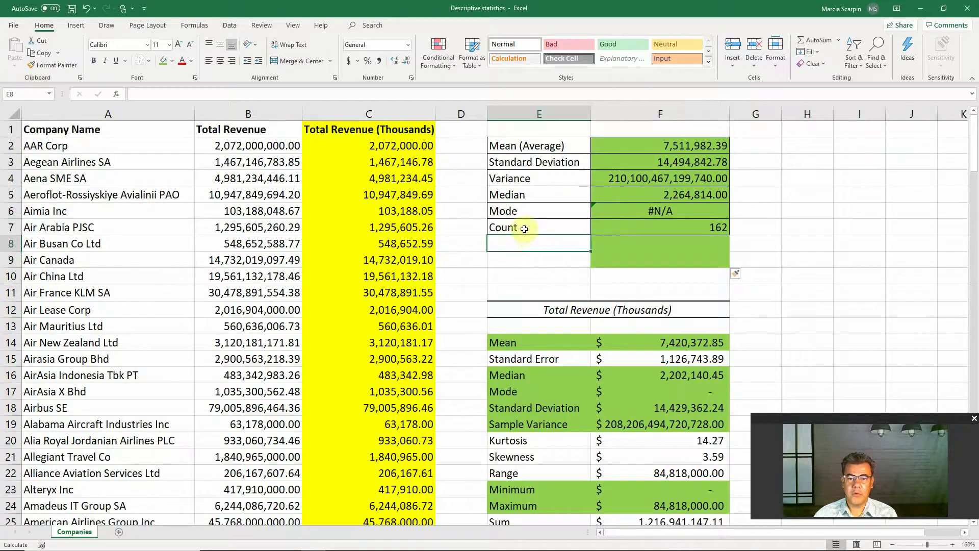
drag(526, 229, 632, 266)
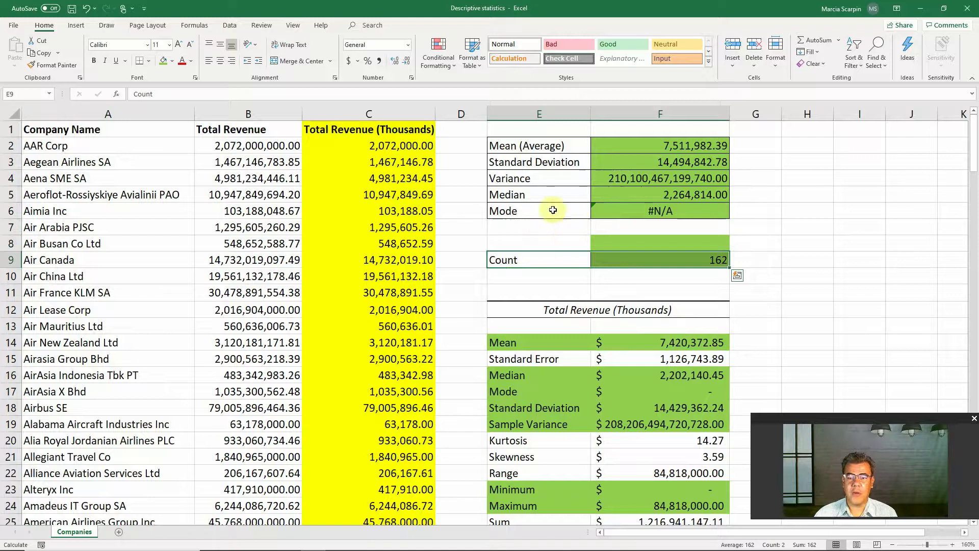
Copy the formatting of the Mode row E6:F6 onto the blank cells E7:F8.
click(555, 210)
shift+click(615, 212)
click(51, 64)
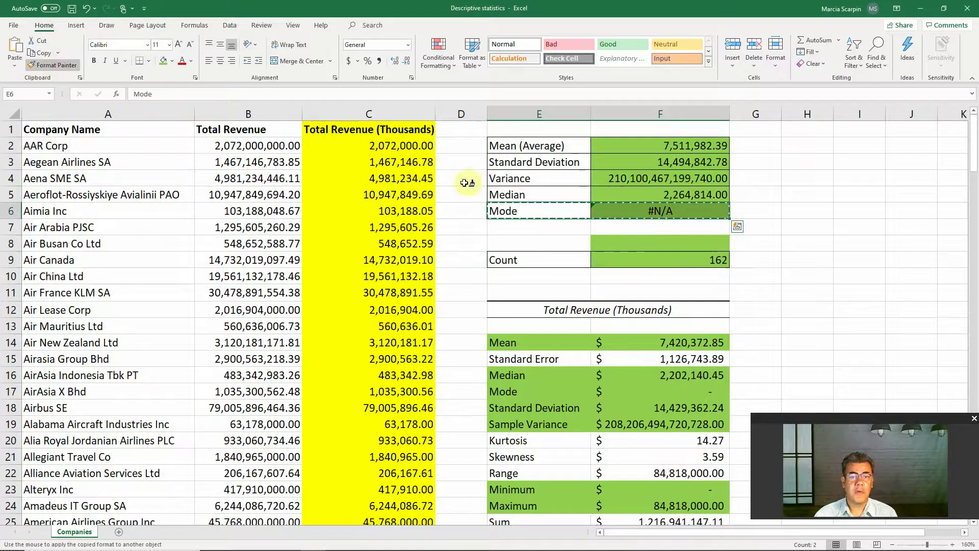
drag(556, 228, 648, 245)
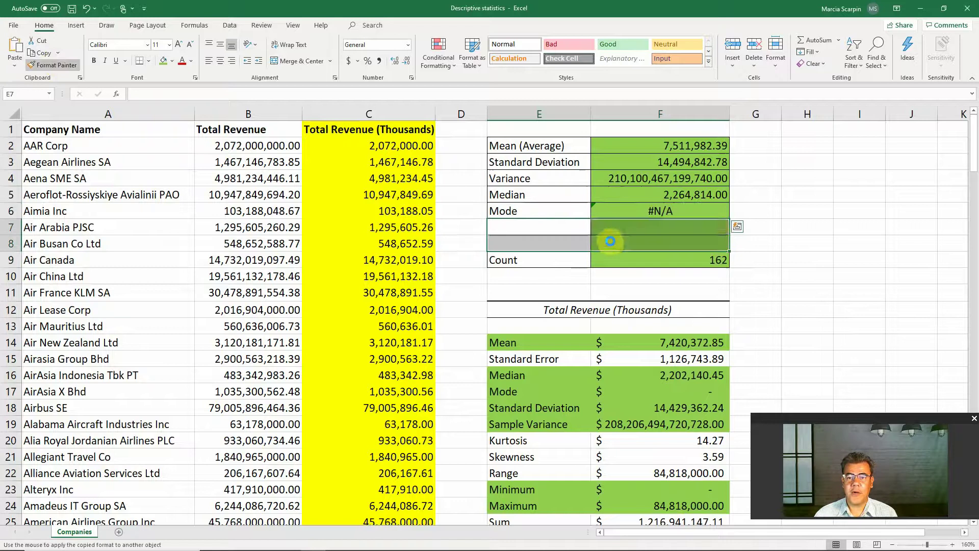
Label E7 Minimum and calculate the minimum of C2:C163 in F7 with the MIN function.
click(553, 230)
text(Minimum)
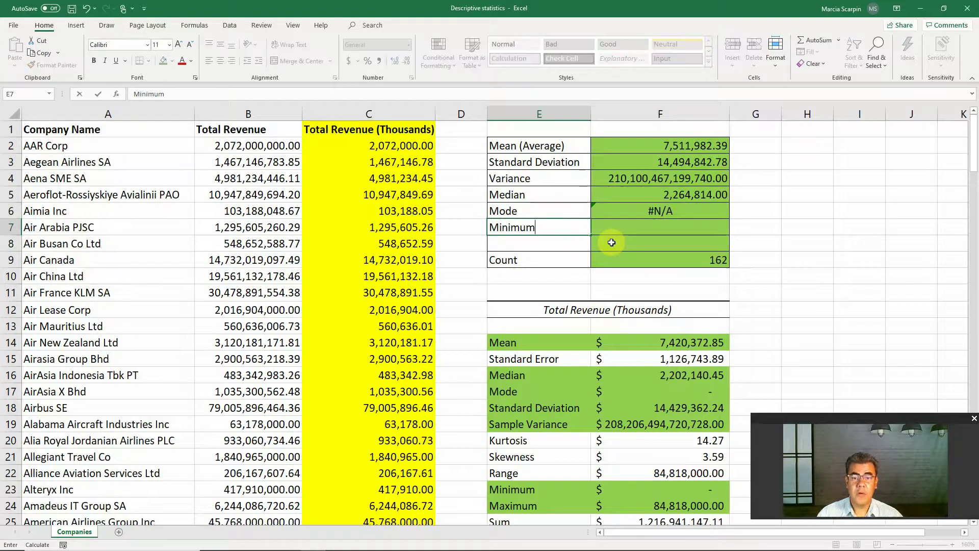
key(Tab)
text(=m)
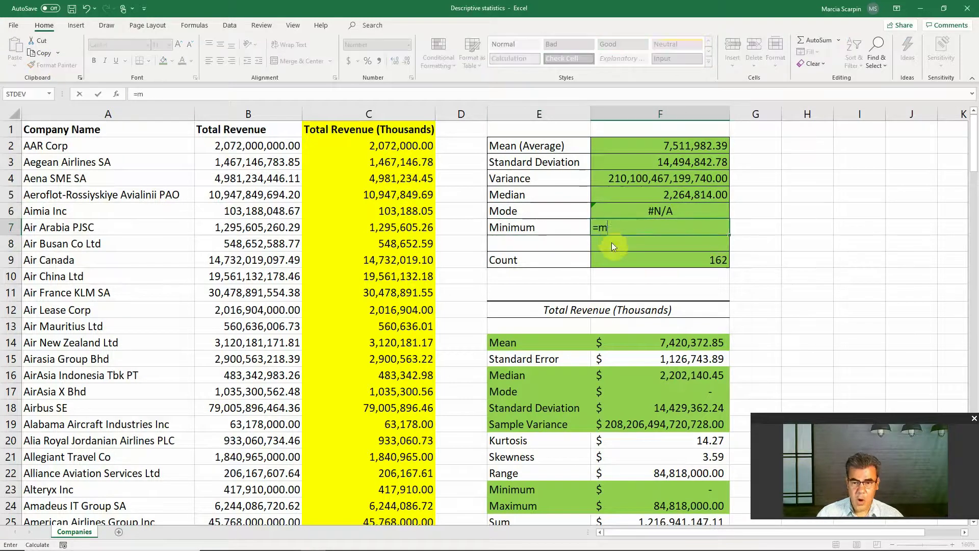
text(in()
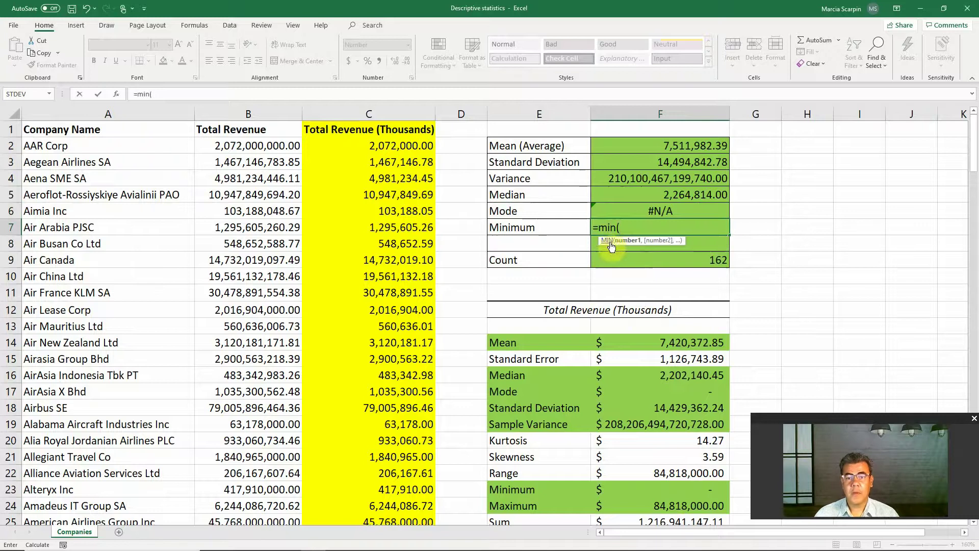
click(383, 152)
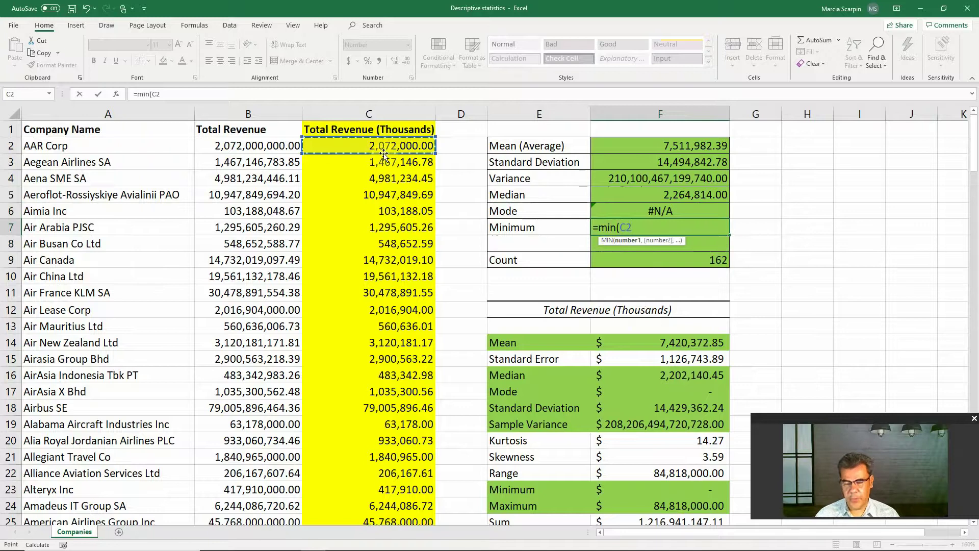
key(ctrl+shift+Down)
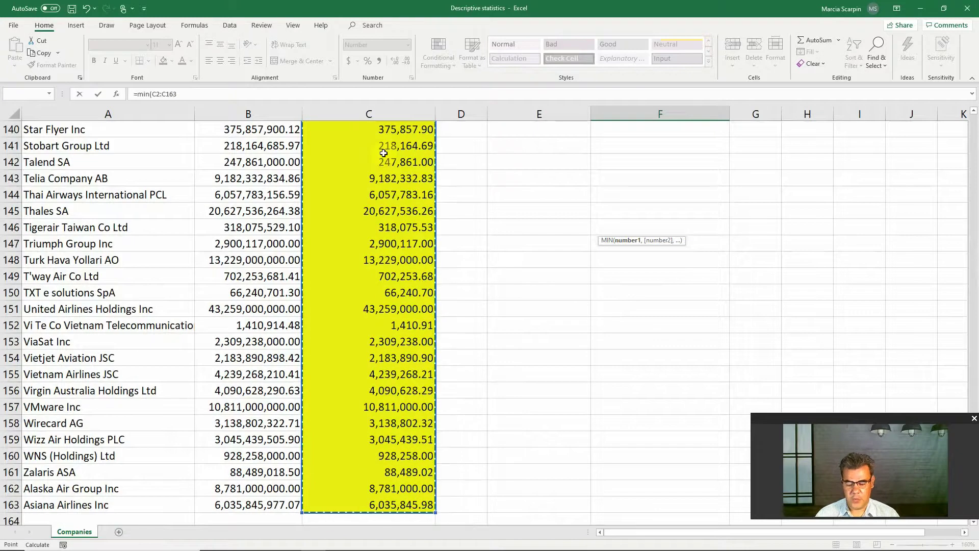
key(Return)
Inspect the minimum formula in F7 and compare it with the contents of the ToolPak minimum in F23.
key(Down)
key(Down)
key(Right)
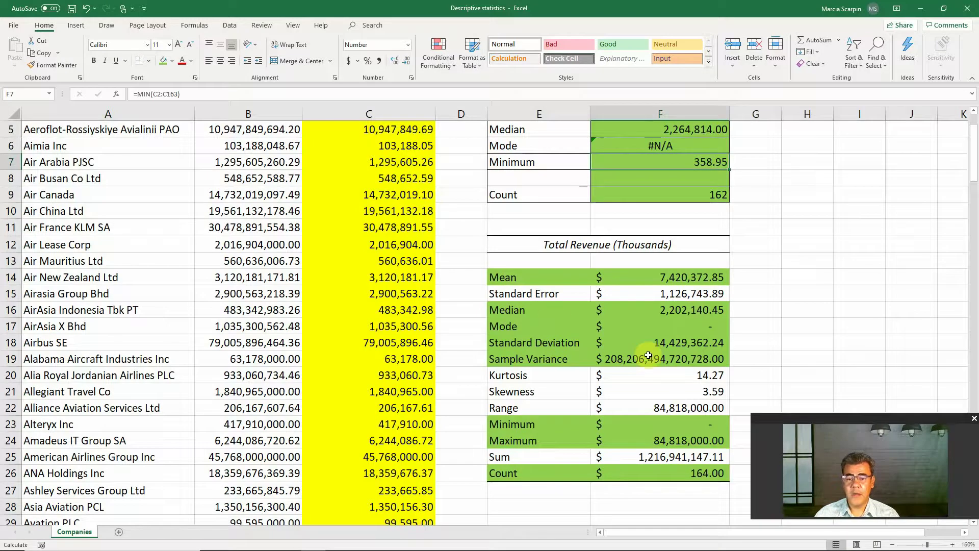
click(636, 425)
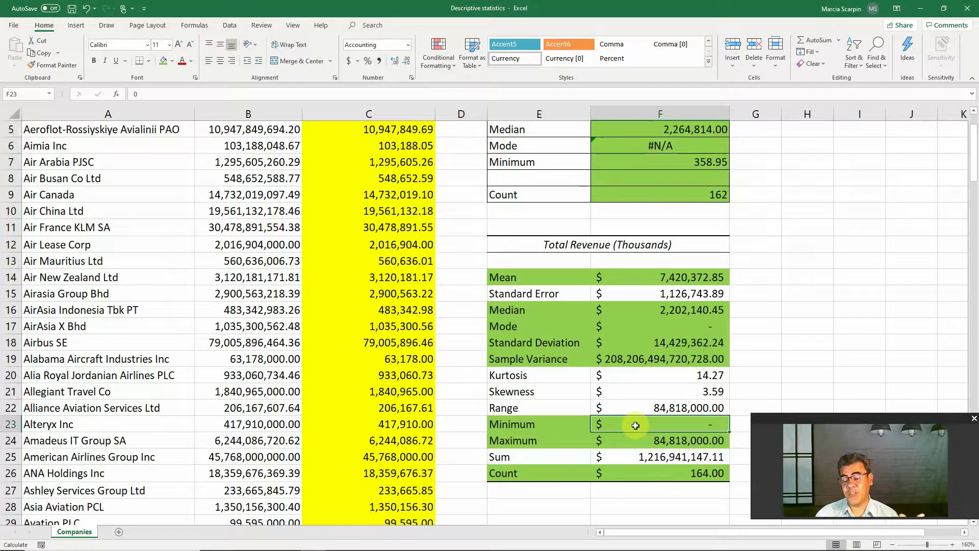
scroll(643, 309, up, 2)
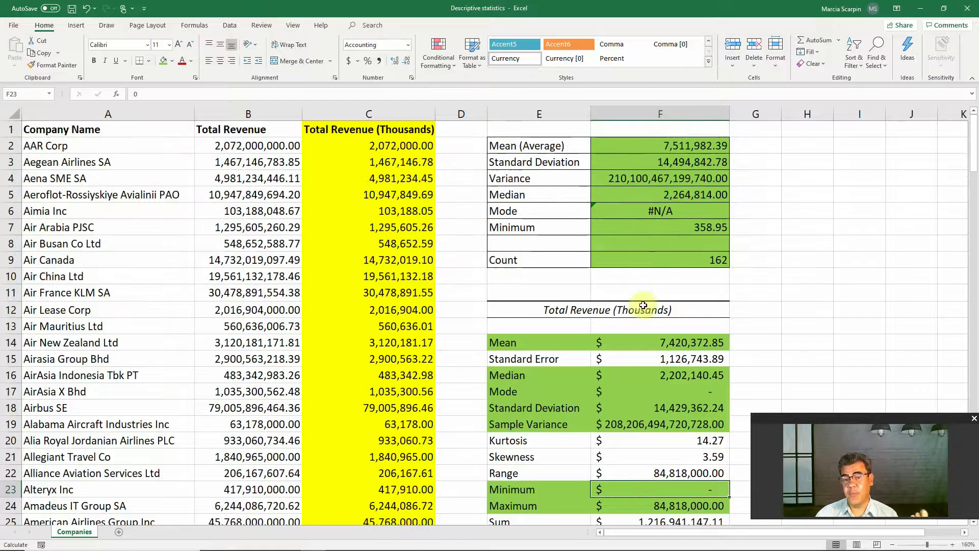
click(659, 229)
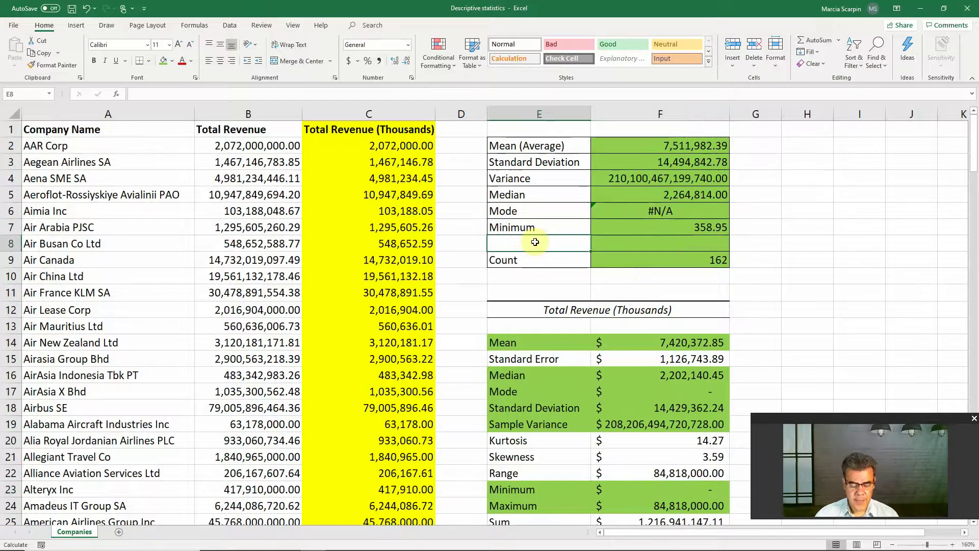
Label cell E8 Maximum, below the Minimum label in the function statistics table.
text(Maxsimum)
key(BackSpace)
key(BackSpace)
key(BackSpace)
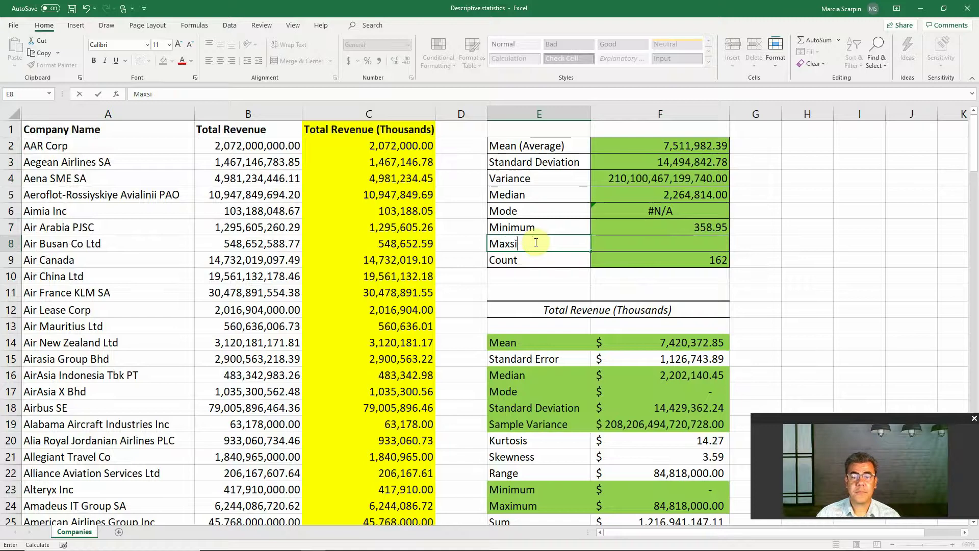
key(BackSpace)
key(BackSpace)
text(imum)
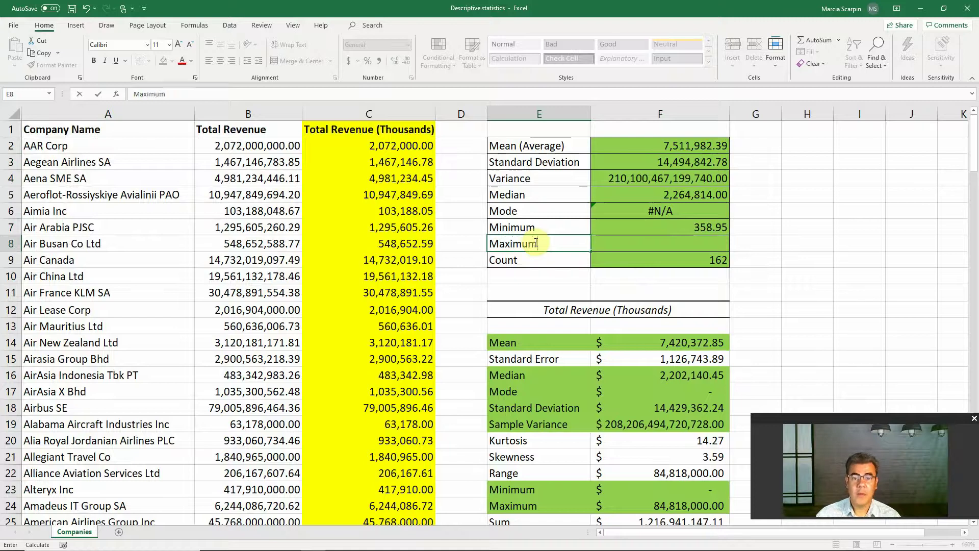
Calculate the maximum of C2:C163 in F8 with the MAX function.
key(Tab)
text(=max)
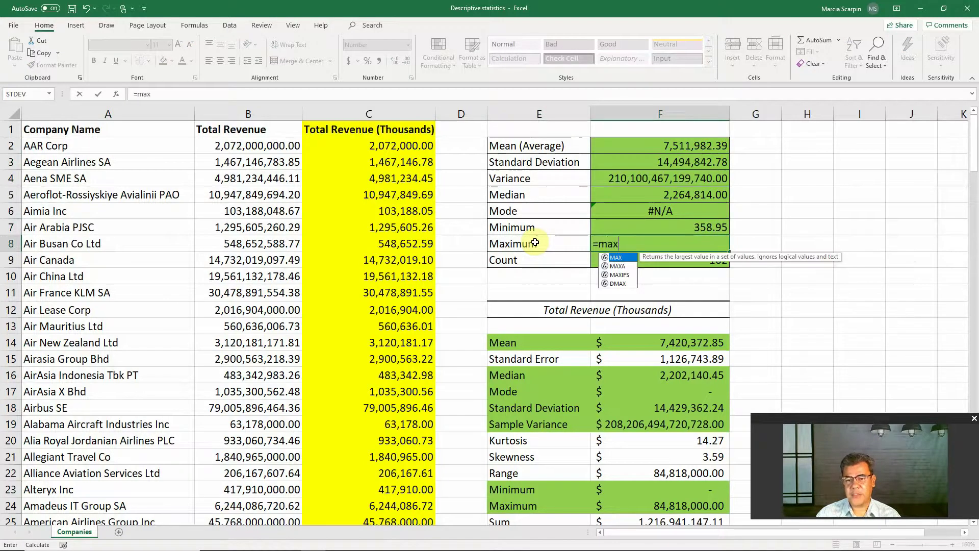
text(()
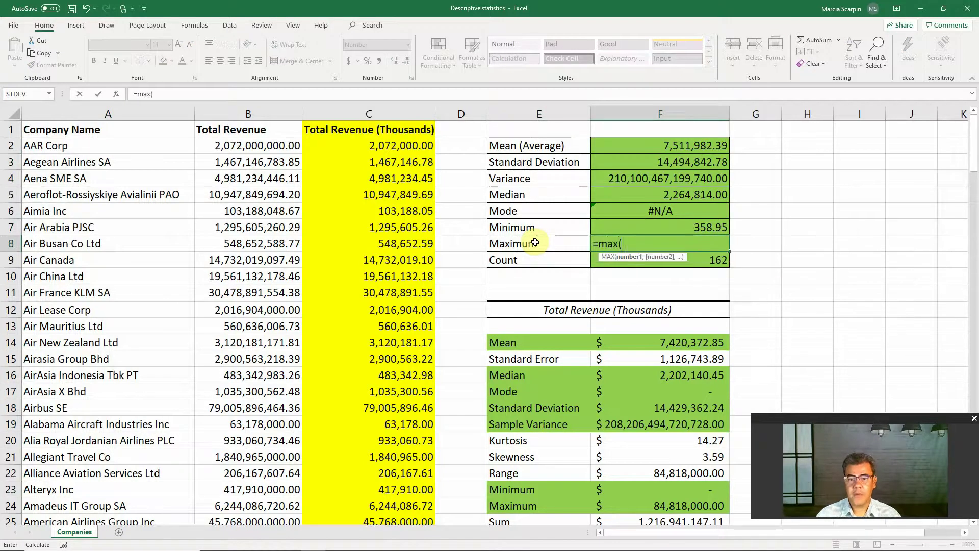
click(387, 158)
key(ctrl+shift+Down)
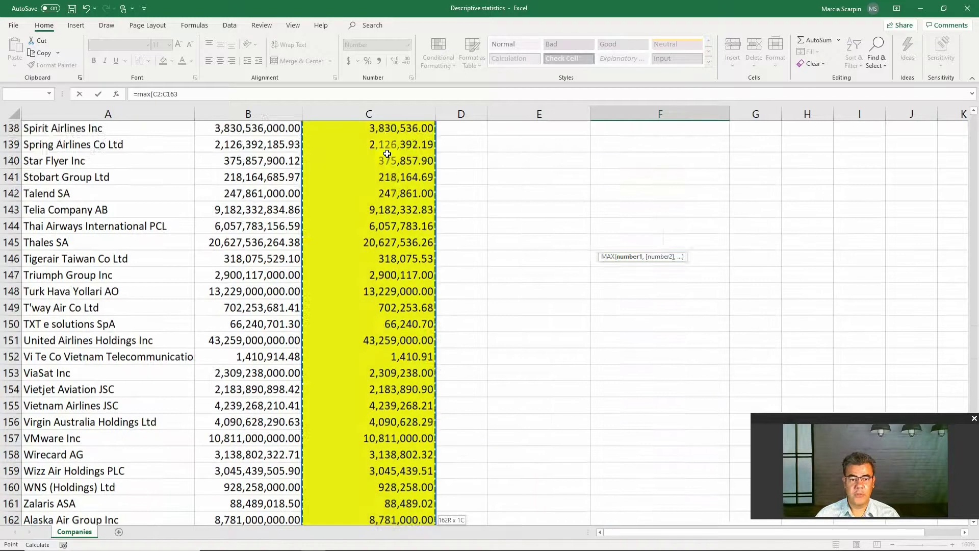
key(Return)
scroll(573, 258, up, 3)
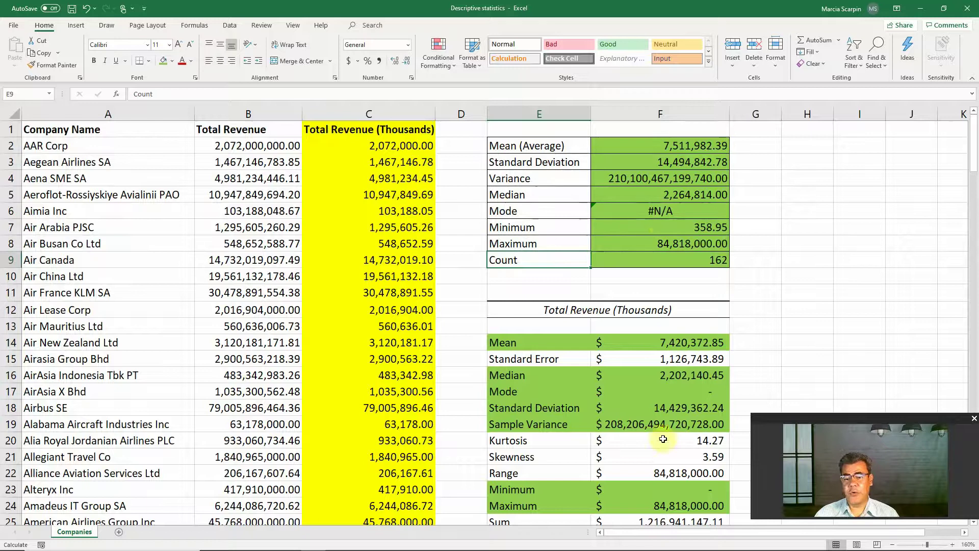
Inspect the ToolPak maximum in F24 and look for the matching company in the Total Revenue (Thousands) column.
click(671, 506)
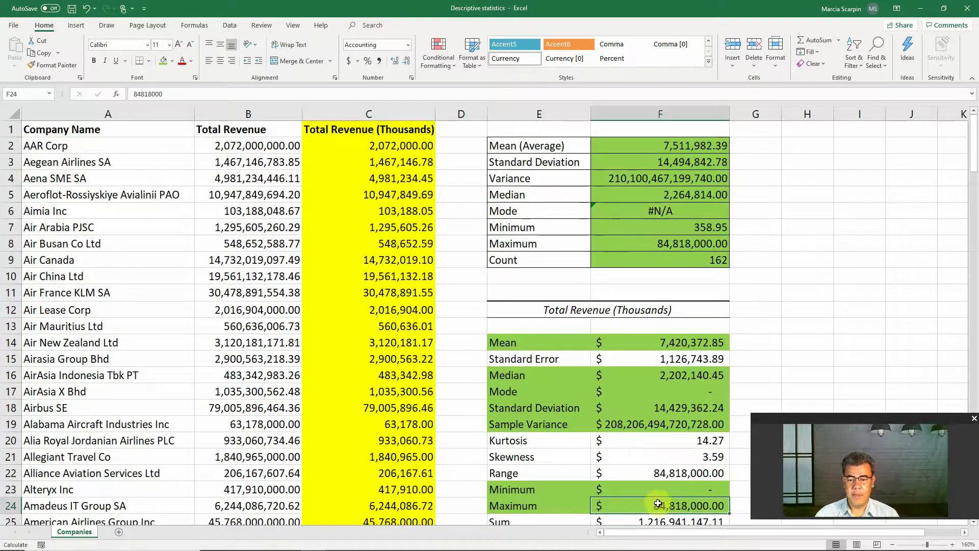
scroll(416, 419, down, 3)
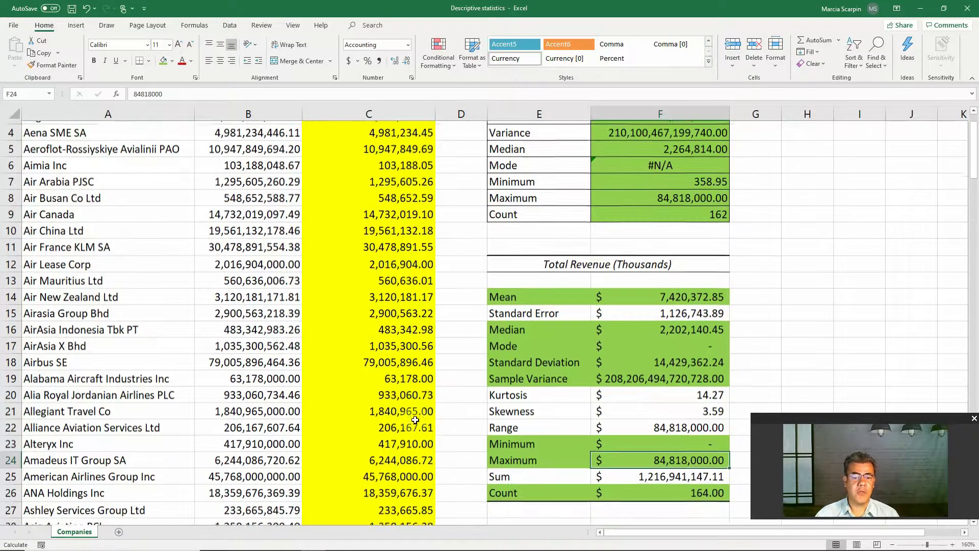
scroll(417, 423, down, 3)
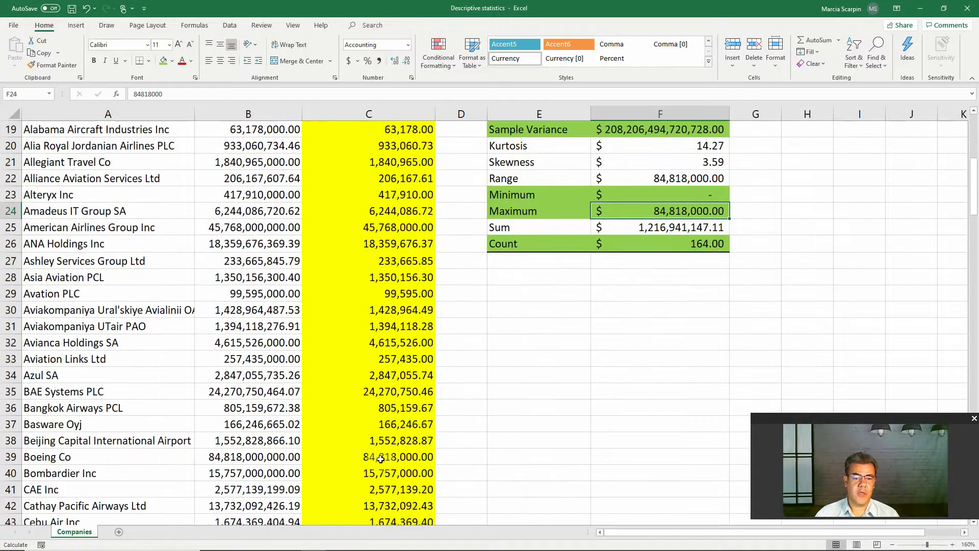
scroll(380, 459, up, 6)
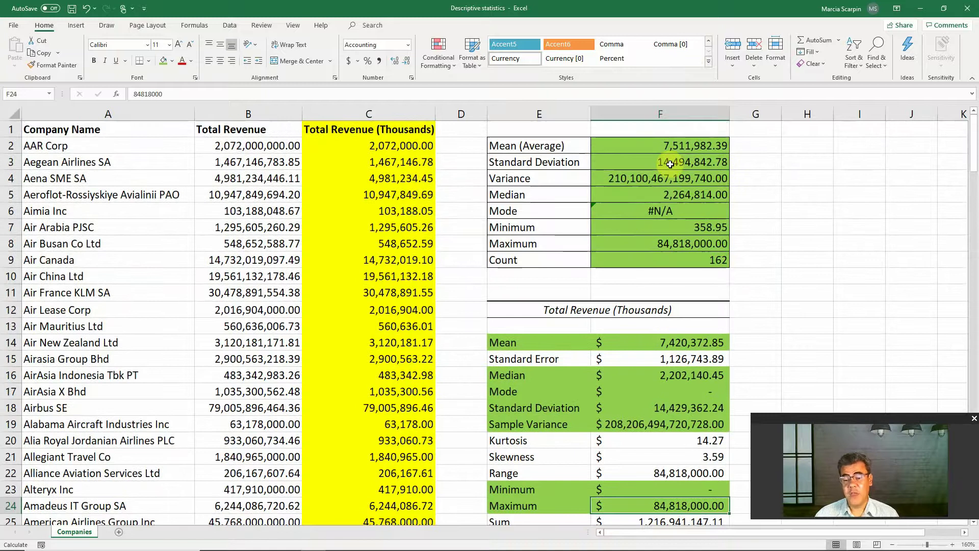
scroll(399, 419, down, 3)
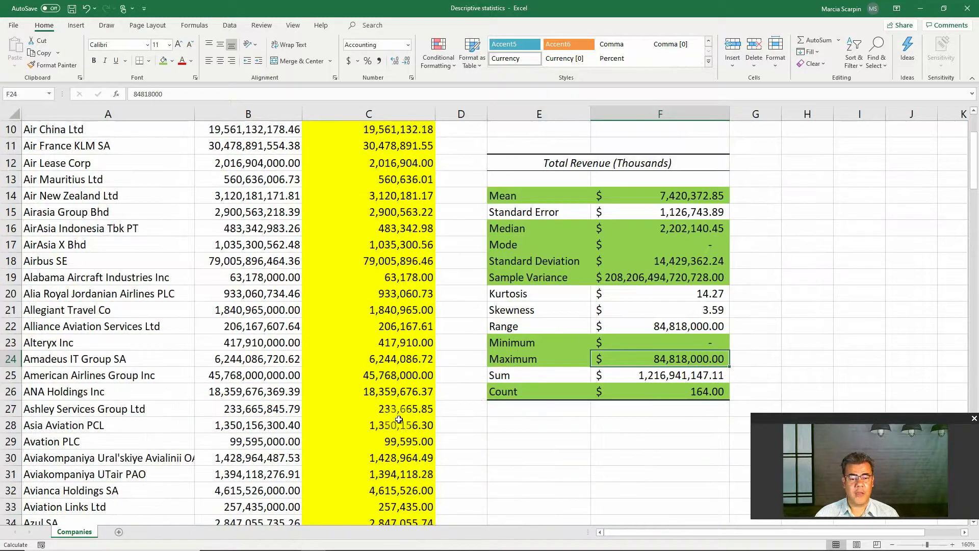
scroll(399, 419, down, 18)
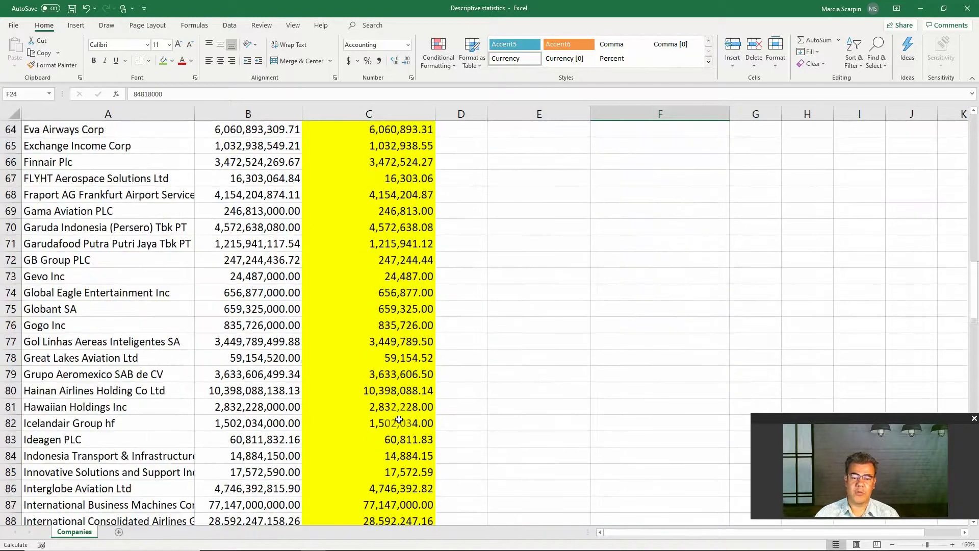
scroll(399, 419, up, 20)
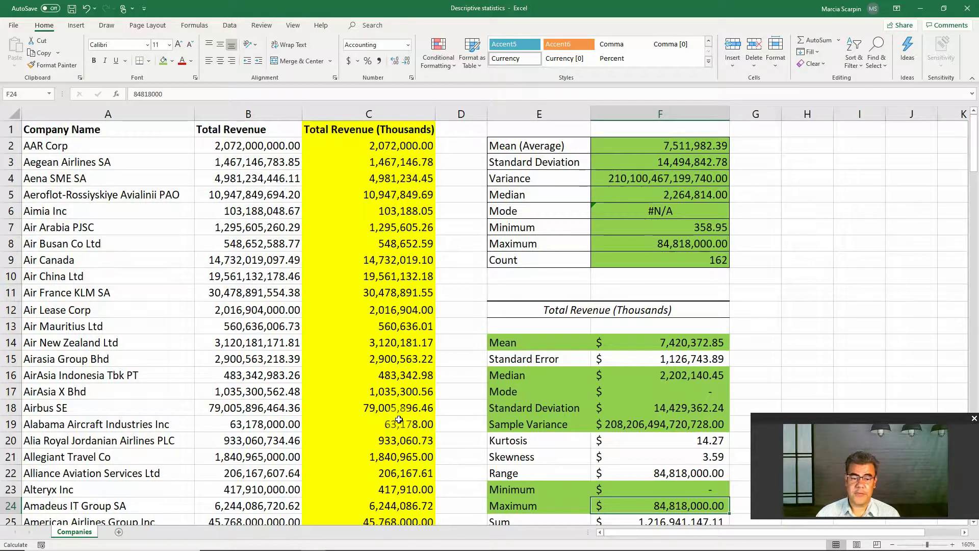
Switch to the PowerPoint slide show and advance from the Descriptive statistics slide to the closing Thank you slide.
key(alt+Tab)
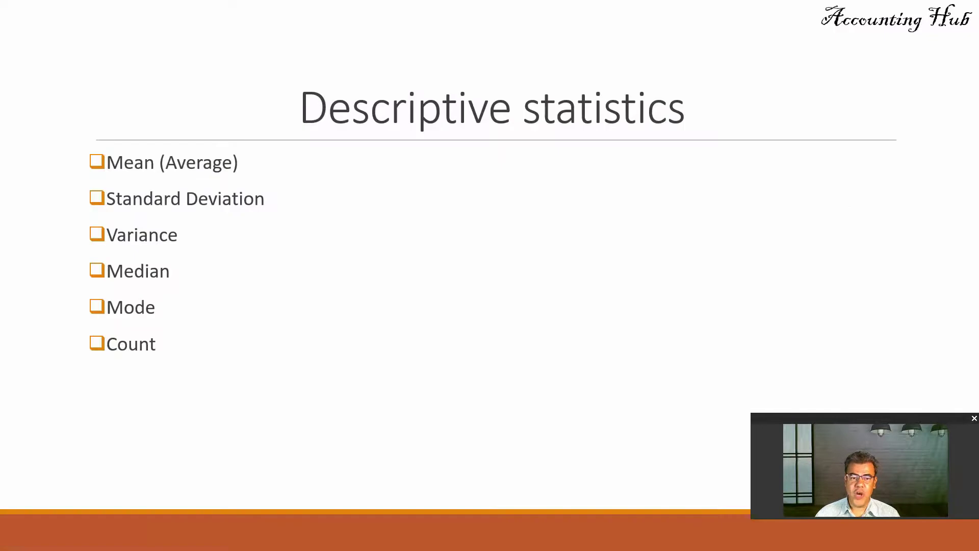
click(426, 379)
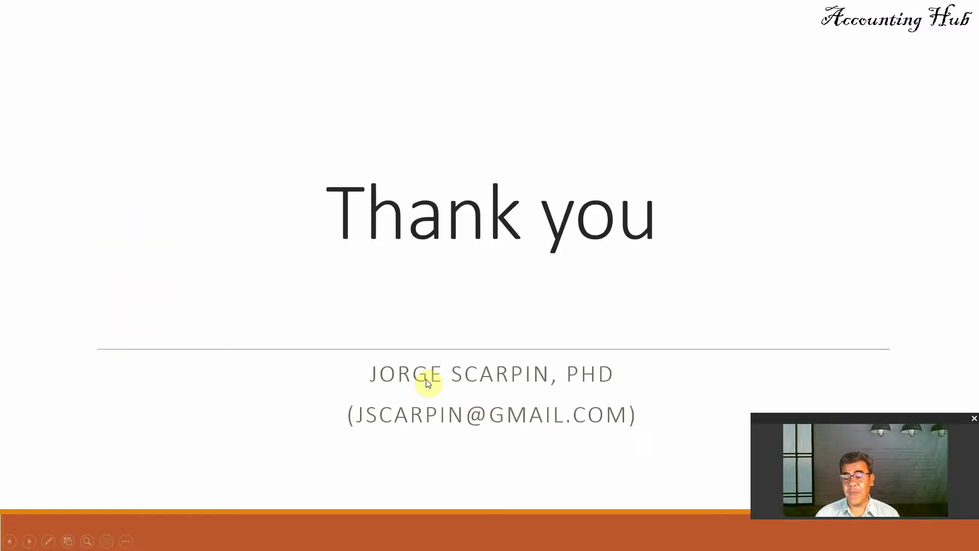